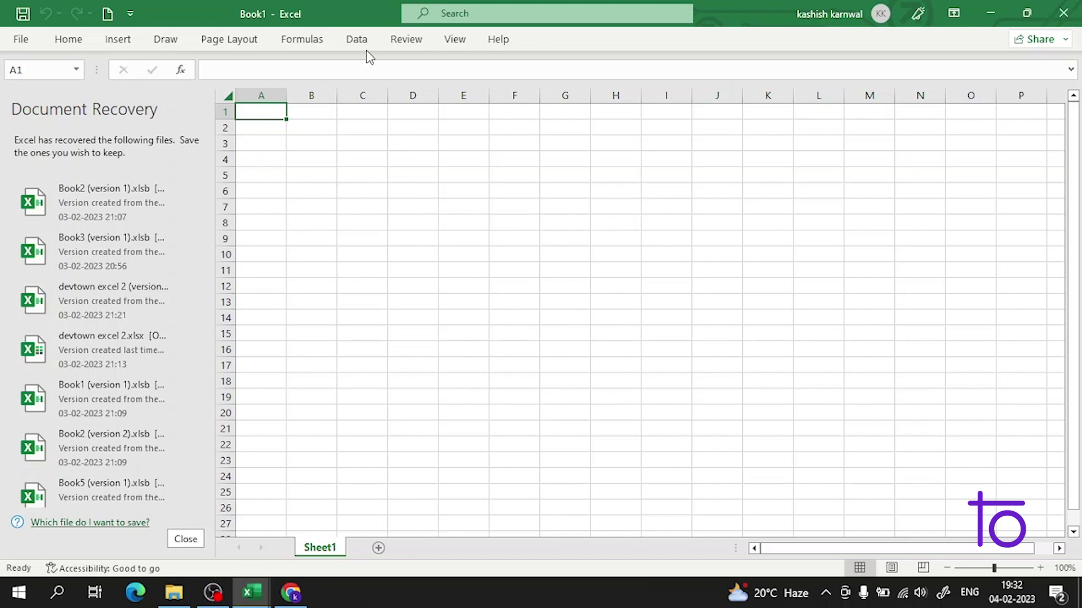
Look through the open Book1, Book3 and Book2 workbooks, including the totals in Book2, and return to Book3.
{"action": "left_click", "coordinate": [341, 121]}
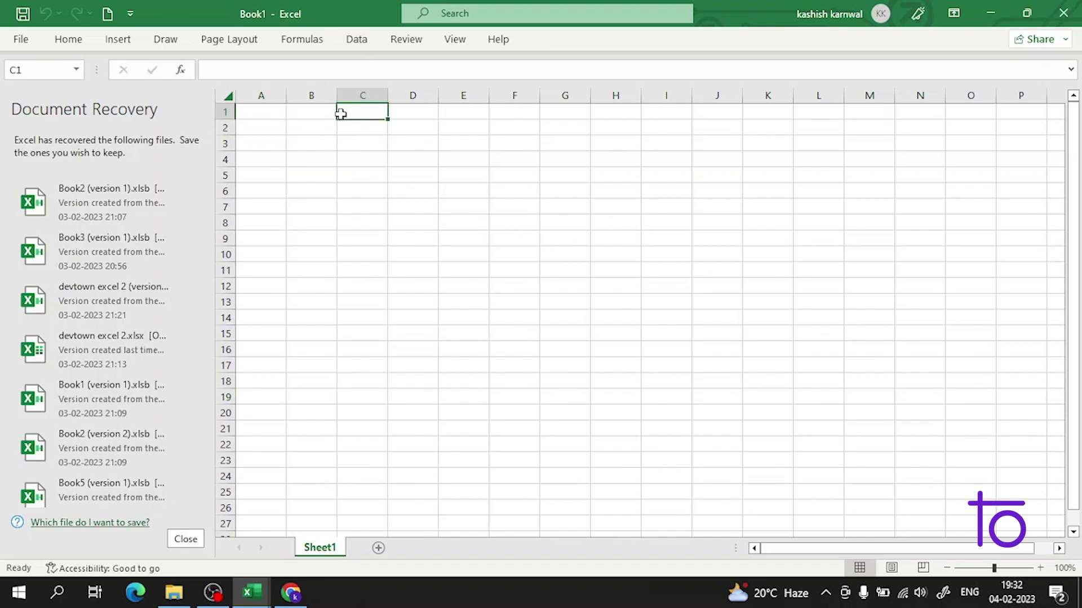
{"action": "left_click", "coordinate": [314, 115]}
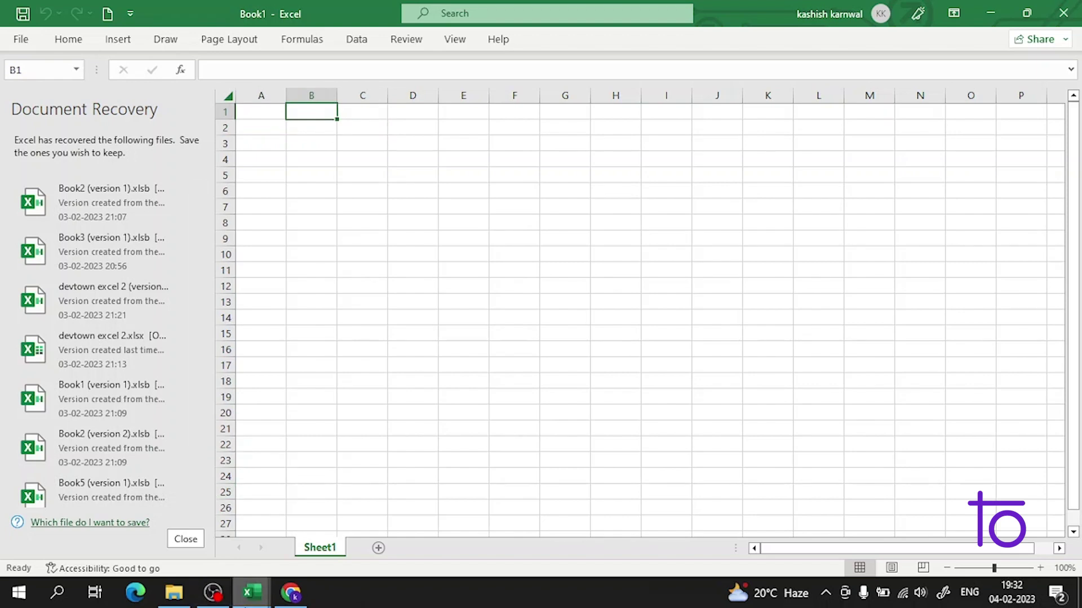
{"action": "mouse_move", "coordinate": [251, 592]}
{"action": "left_click", "coordinate": [324, 524]}
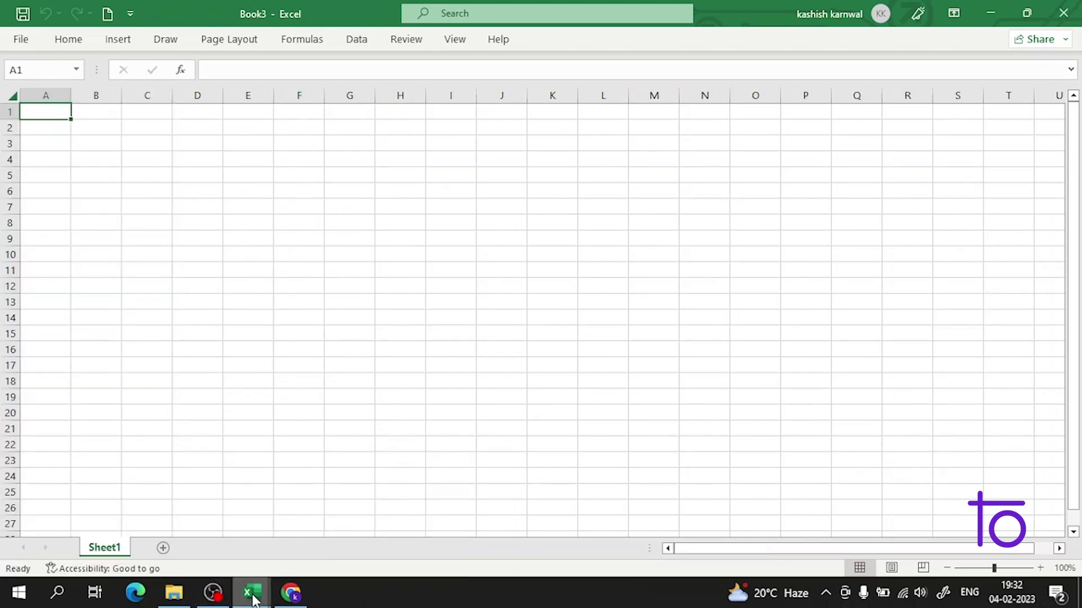
{"action": "mouse_move", "coordinate": [253, 598]}
{"action": "left_click", "coordinate": [211, 517]}
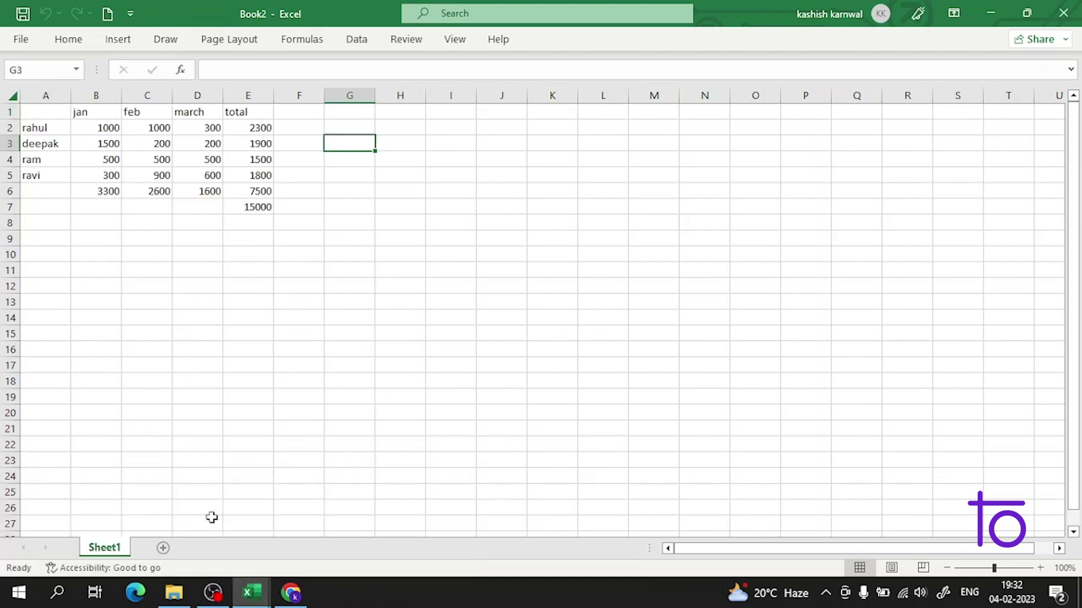
{"action": "left_click", "coordinate": [254, 190]}
{"action": "left_click", "coordinate": [258, 241]}
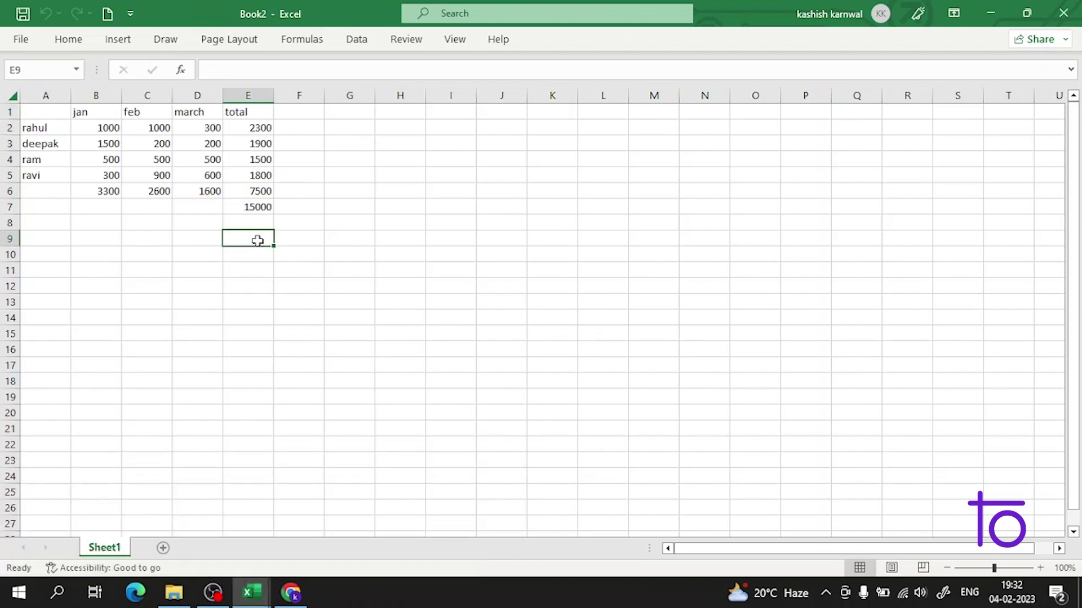
{"action": "mouse_move", "coordinate": [251, 594]}
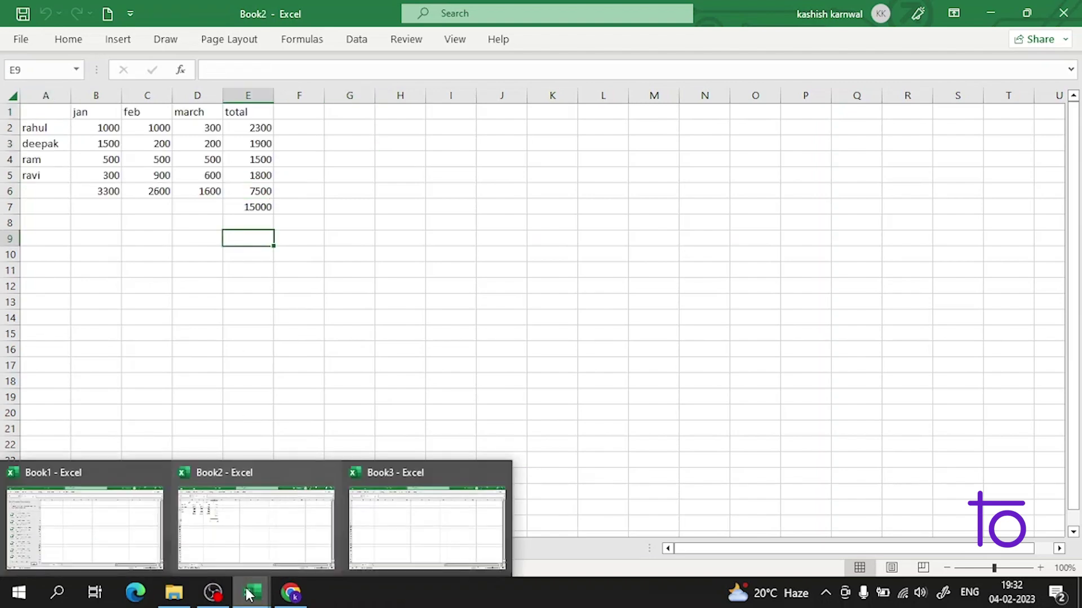
{"action": "left_click", "coordinate": [388, 472]}
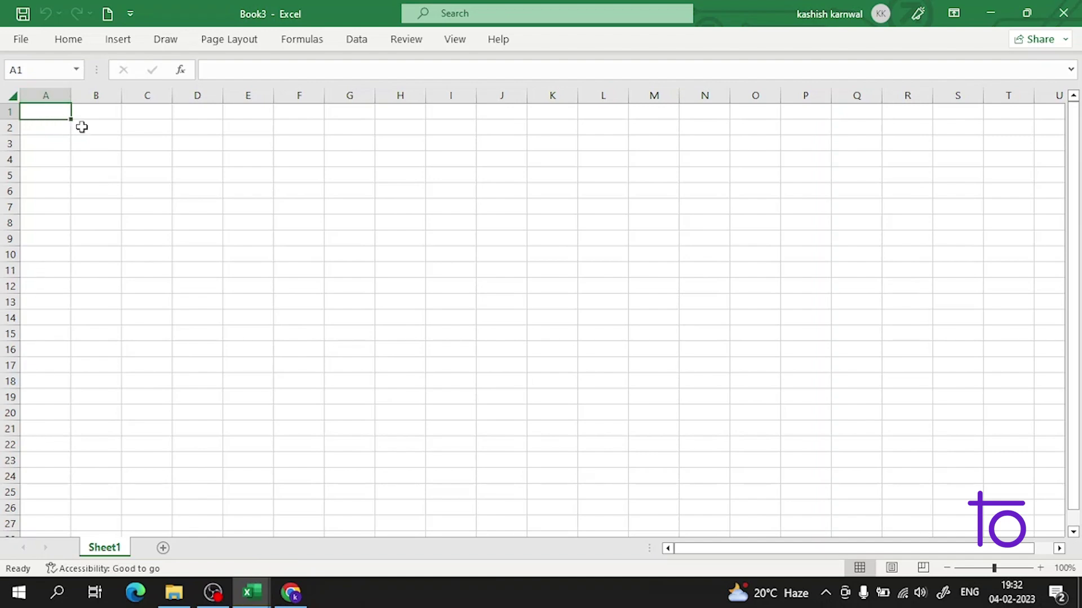
{"action": "left_click", "coordinate": [94, 114]}
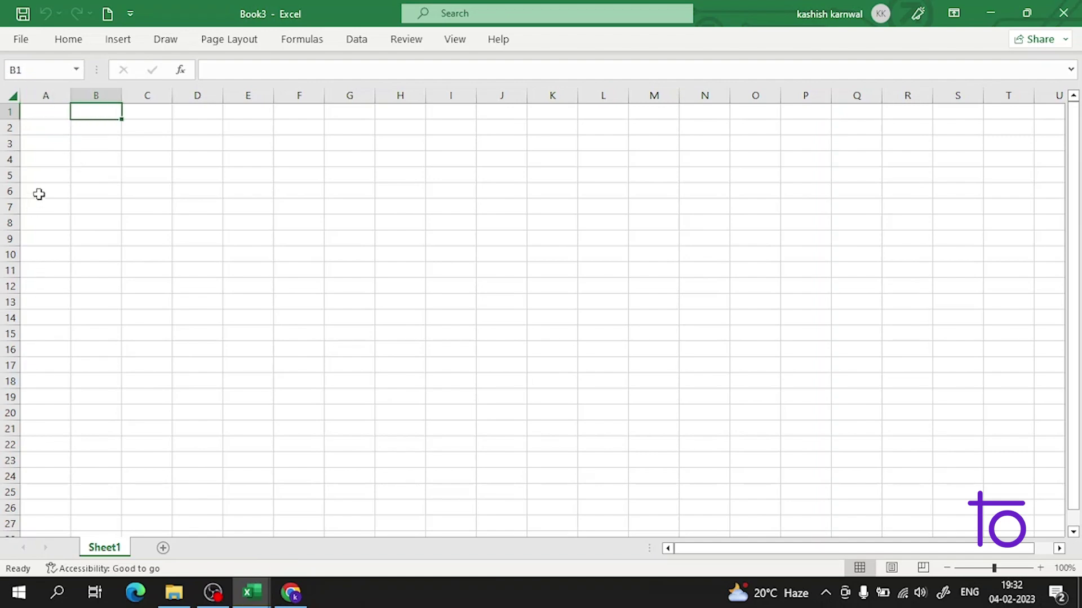
{"action": "left_click", "coordinate": [38, 124]}
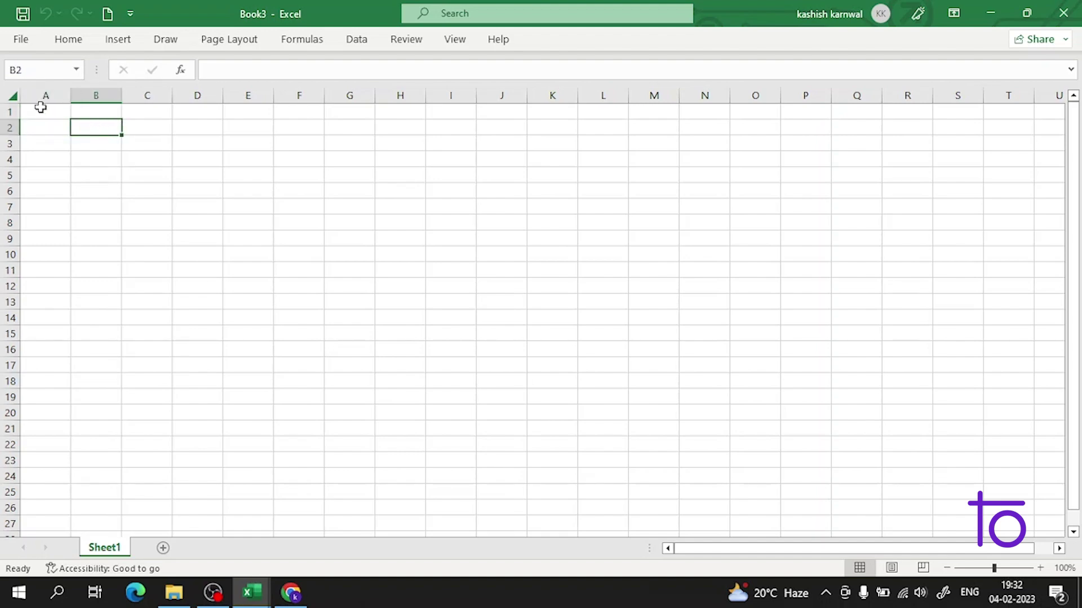
{"action": "left_click", "coordinate": [40, 110]}
{"action": "left_click", "coordinate": [81, 125]}
{"action": "left_click", "coordinate": [52, 112]}
{"action": "left_click", "coordinate": [77, 126]}
{"action": "left_click", "coordinate": [203, 115]}
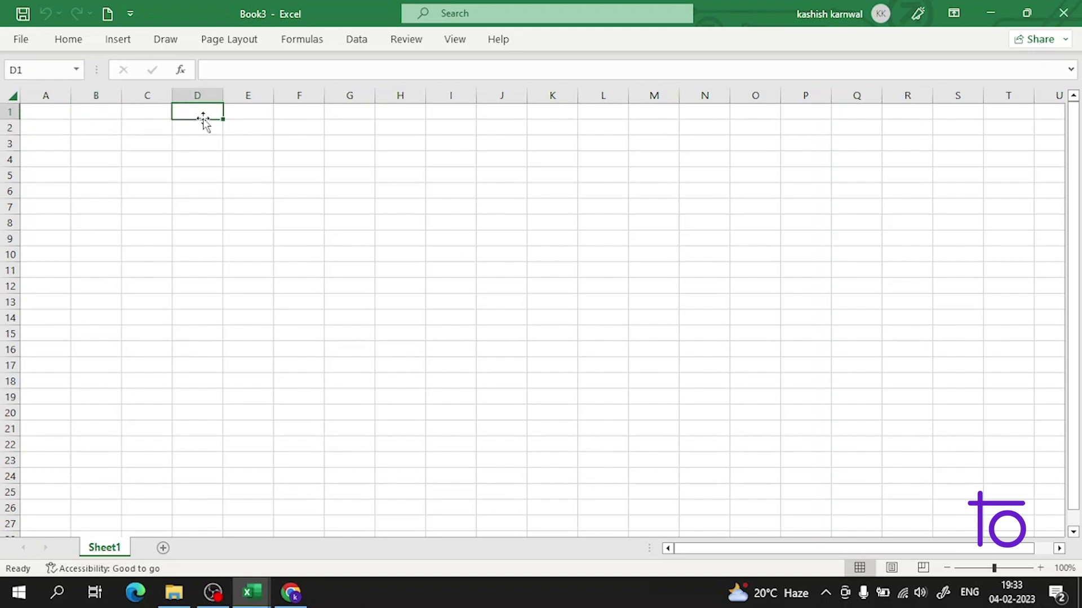
{"action": "mouse_move", "coordinate": [213, 111]}
{"action": "left_mouse_down"}
{"action": "mouse_move", "coordinate": [227, 207]}
{"action": "mouse_move", "coordinate": [264, 287]}
{"action": "left_mouse_up"}
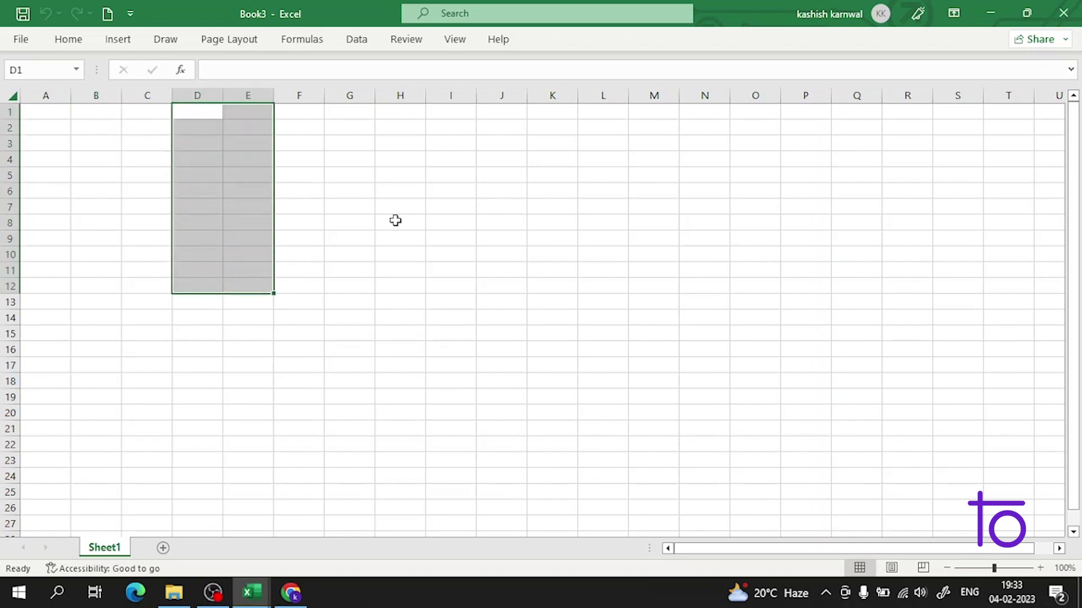
{"action": "left_click", "coordinate": [458, 181]}
{"action": "left_click", "coordinate": [530, 144]}
{"action": "double_click", "coordinate": [529, 142]}
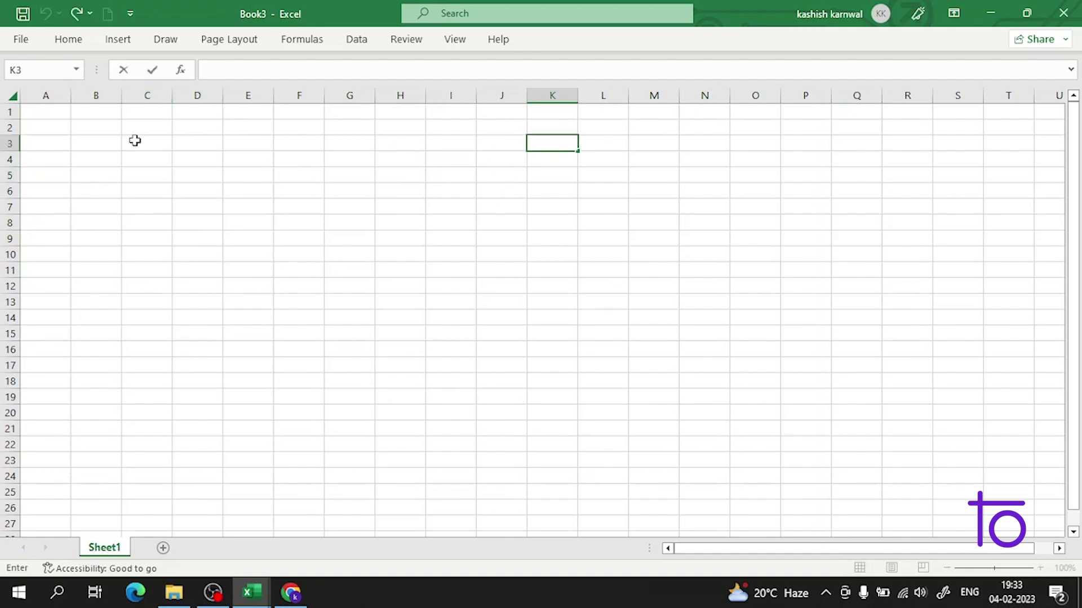
Switch to the Book2 workbook and review the results in its total column, cells E2 to E7.
{"action": "mouse_move", "coordinate": [251, 573]}
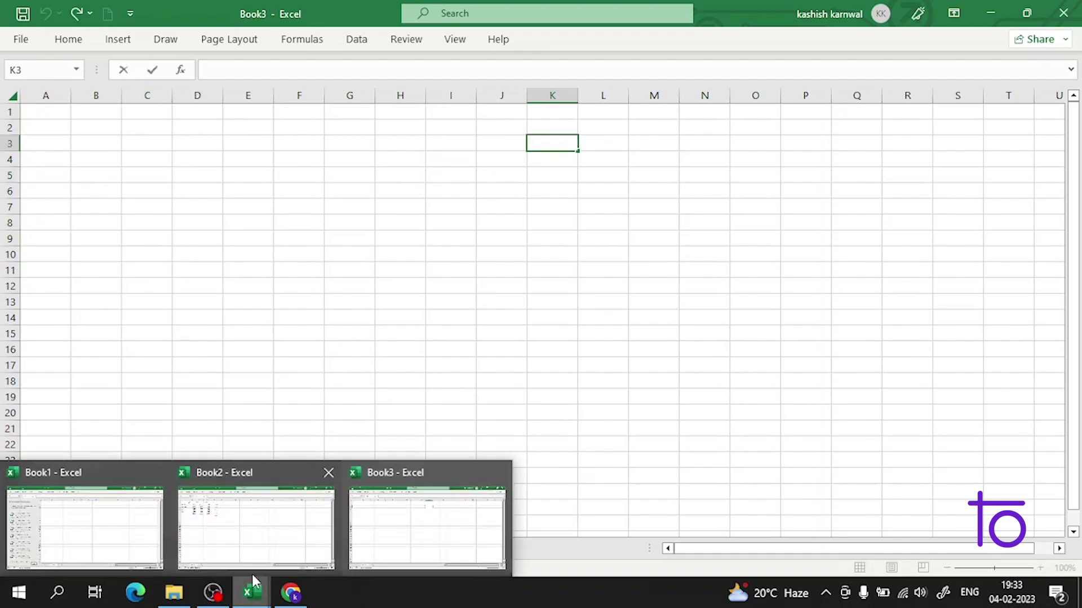
{"action": "left_click", "coordinate": [218, 531]}
{"action": "left_click", "coordinate": [261, 134]}
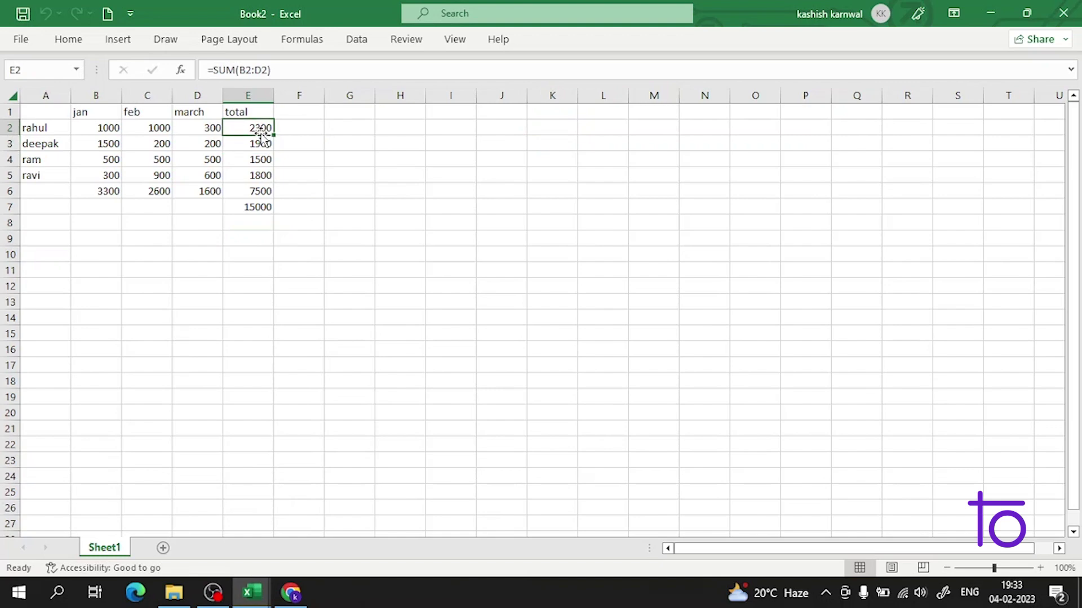
{"action": "left_click_drag", "start_coordinate": [264, 133], "coordinate": [272, 208]}
{"action": "left_click", "coordinate": [355, 191]}
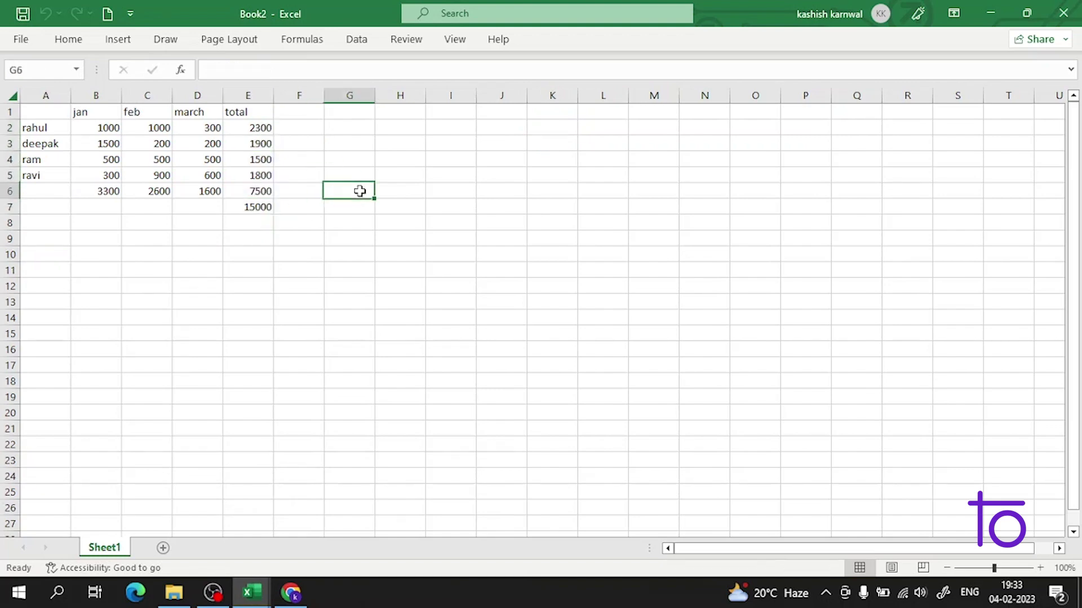
Switch back to the empty Book3 workbook and select cell H8.
{"action": "mouse_move", "coordinate": [269, 595]}
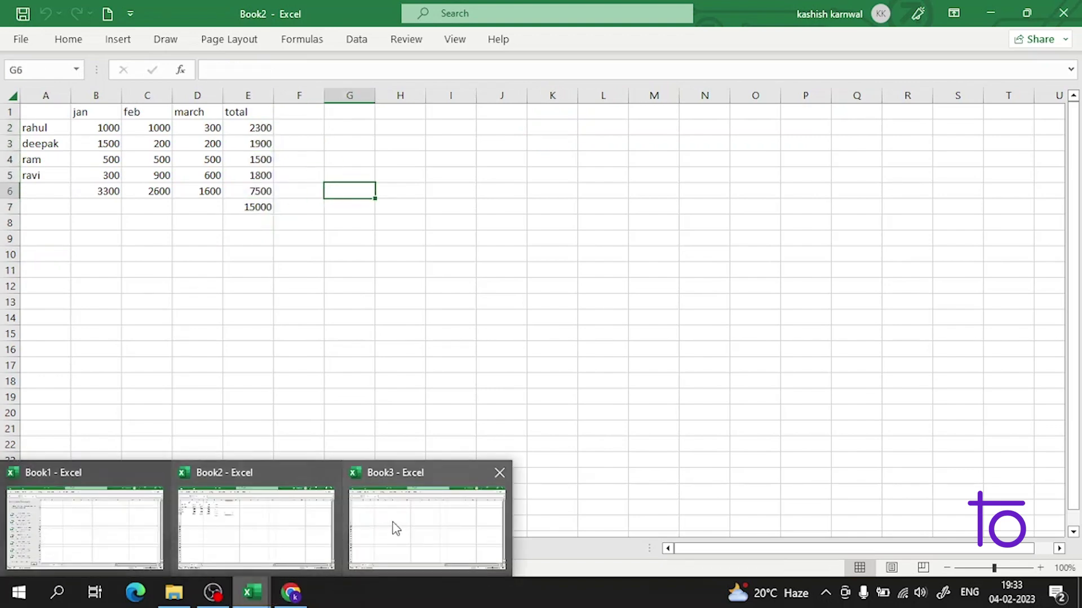
{"action": "left_click", "coordinate": [367, 530]}
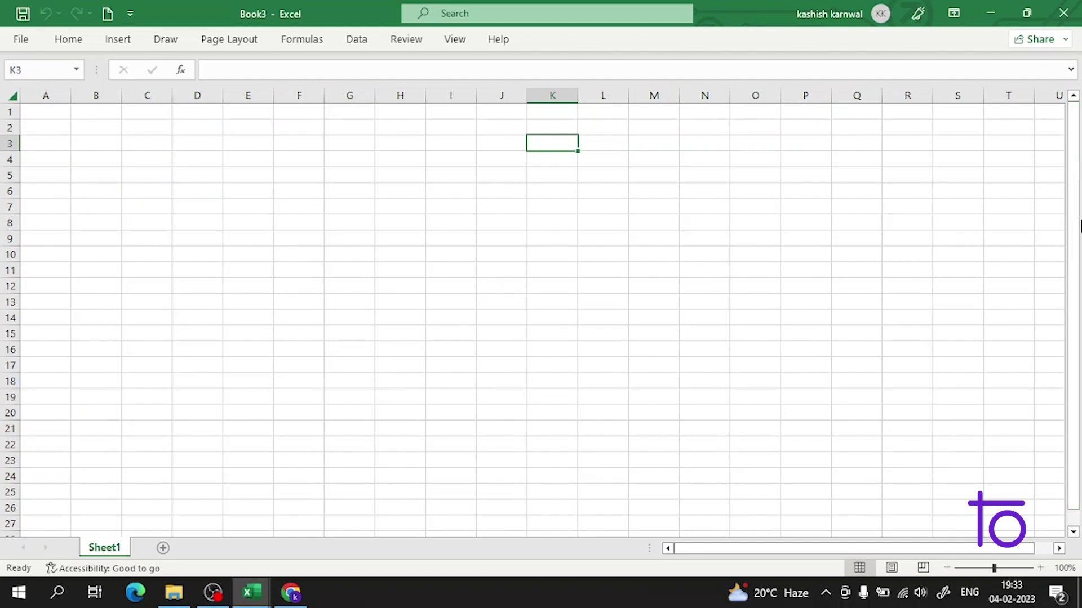
{"action": "left_click", "coordinate": [390, 229]}
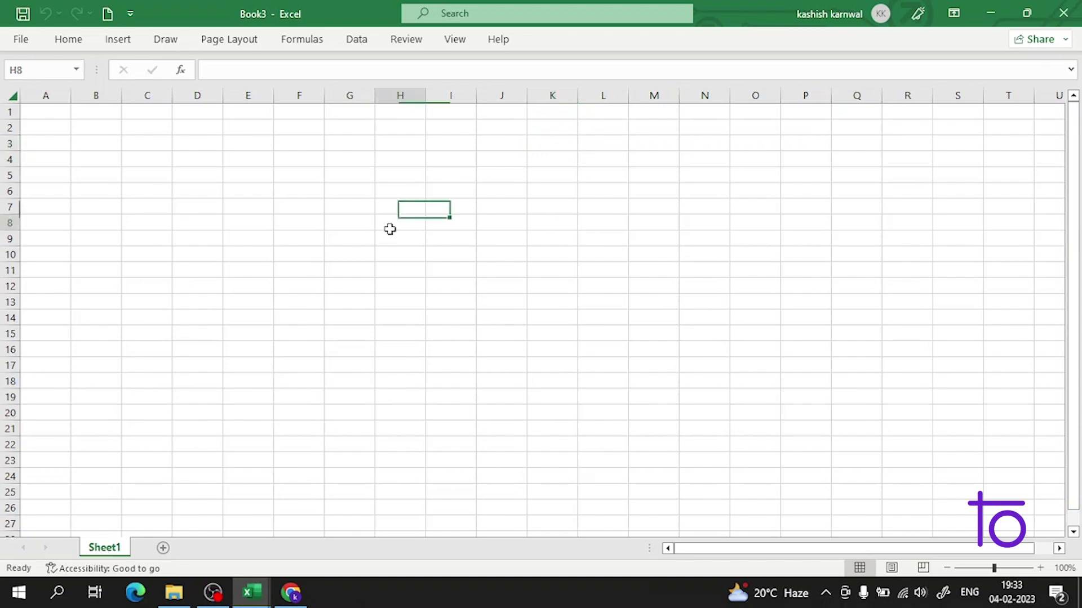
{"action": "double_click", "coordinate": [400, 222]}
{"action": "type", "text": "=max"}
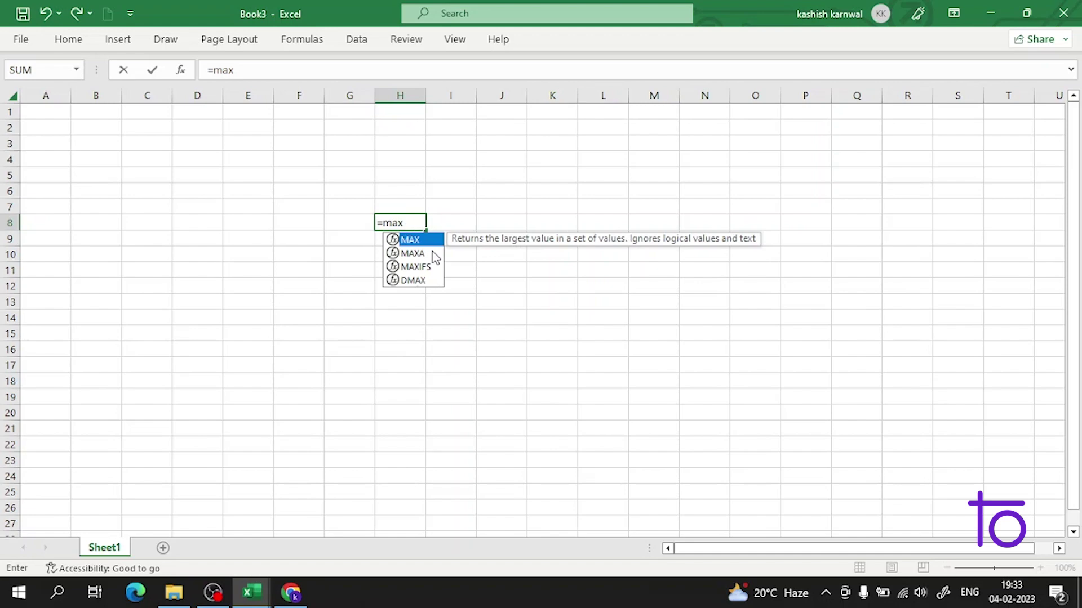
{"action": "double_click", "coordinate": [396, 242]}
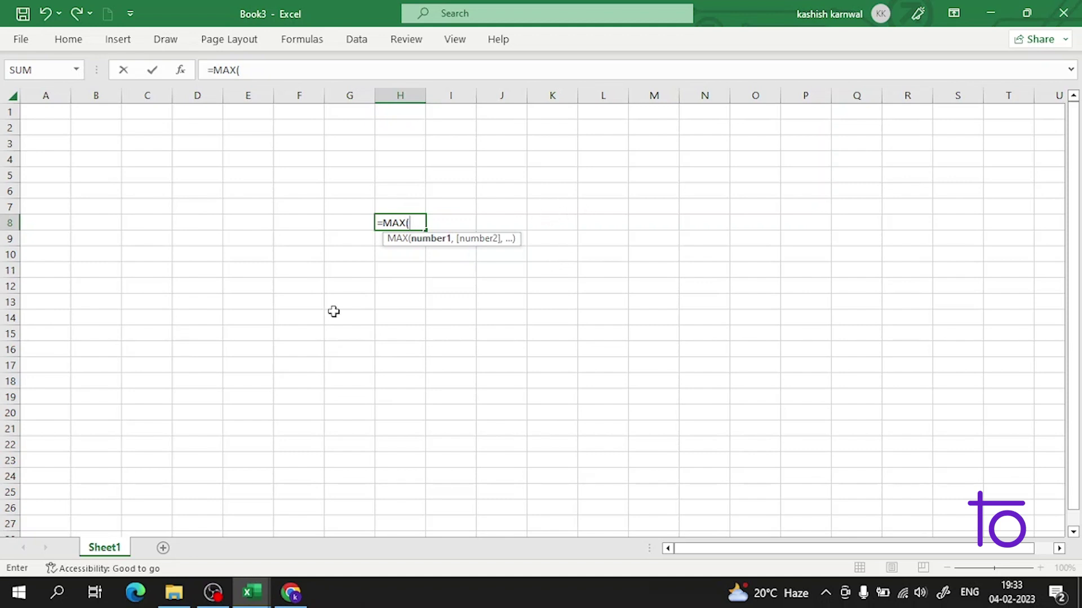
{"action": "mouse_move", "coordinate": [211, 591]}
{"action": "left_click", "coordinate": [276, 535]}
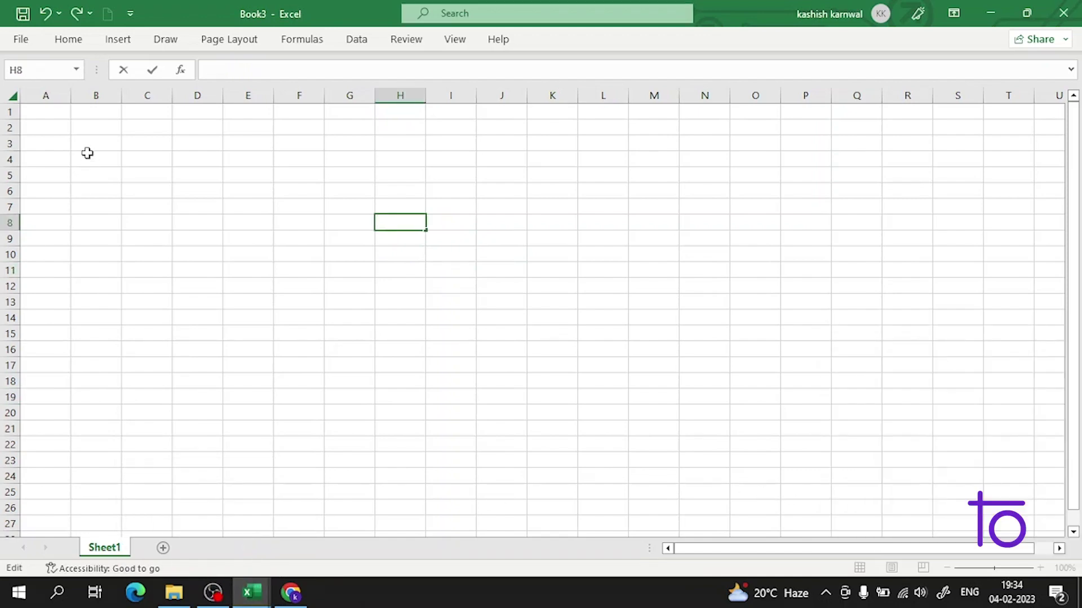
Enter the Pokémon table with the columns Name, Type 1, Type 2 and Total stats, starting in cell A1.
{"action": "left_click", "coordinate": [58, 111]}
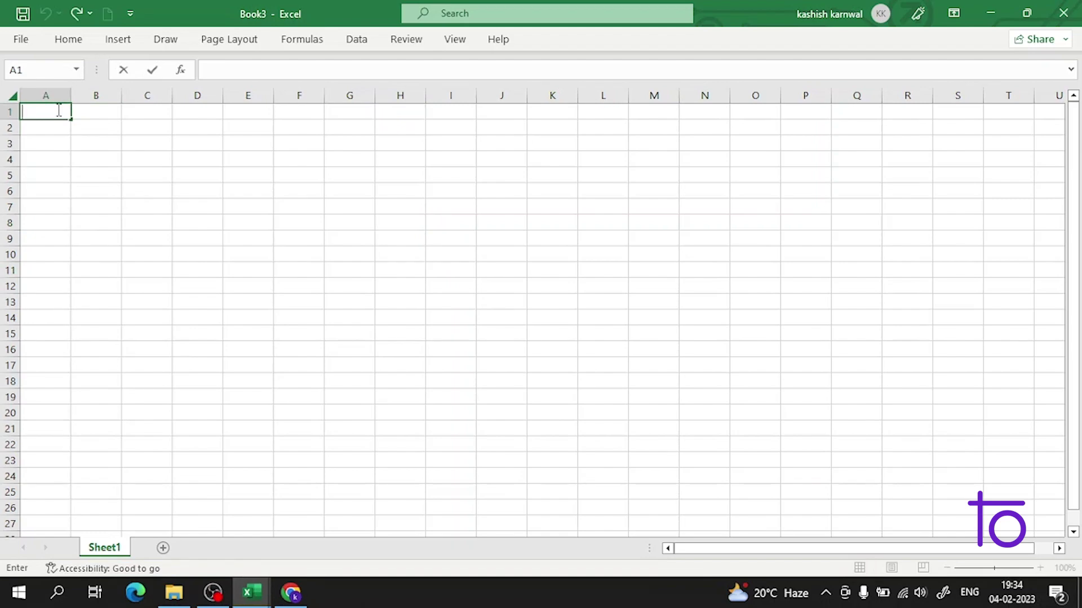
{"action": "type", "text": "Name\tType 1\tType 2\tTotal stats Mankey\tFighting\t\t305 Poliwrath\tWater\tFighting\t510 Victreebel\tGrass\tPoison\t490 Tentacool\tWater\tPoison\t335 Magneton\tElectric\tSteel\t465\t\tMAX Dewgong\tWater\tIce\t475 Cloyster\tWater\tIce\t525 Onix\tRock\tGround\t385 Dragonair\tDragon\t\t420 Pidgeotto\tNormal\tFlying\t349 Rattata\tNormal\t\t253 Beedrill\tBug\tPoison\t395 Doduo\tNormal\tFlying\t310 Kingler\tWater\t\t475 Nidoqueen\tPoison\tGround\t505 Hitmonchan\tFighting\t\t455 Charmeleon\tFire\t\t405 Arbok\tPoison\t\t438 Gastly\tGhost\tPoison\t310 Magikarp\tWater\t\t200"}
{"action": "left_click", "coordinate": [400, 161]}
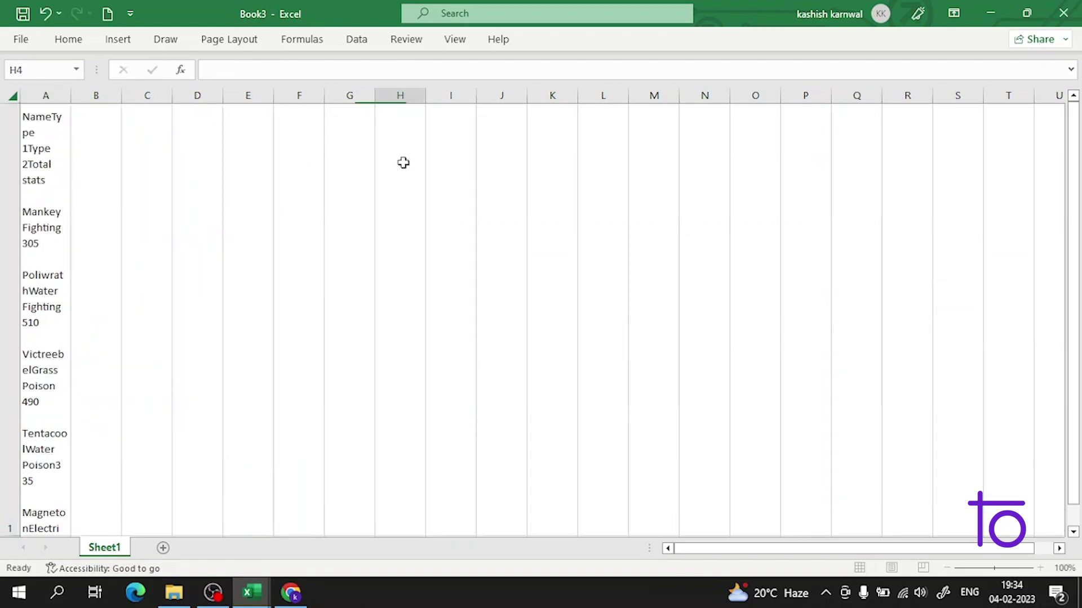
{"action": "scroll", "coordinate": [236, 185], "scroll_direction": "down", "scroll_amount": 2}
{"action": "scroll", "coordinate": [251, 207], "scroll_direction": "up", "scroll_amount": 2}
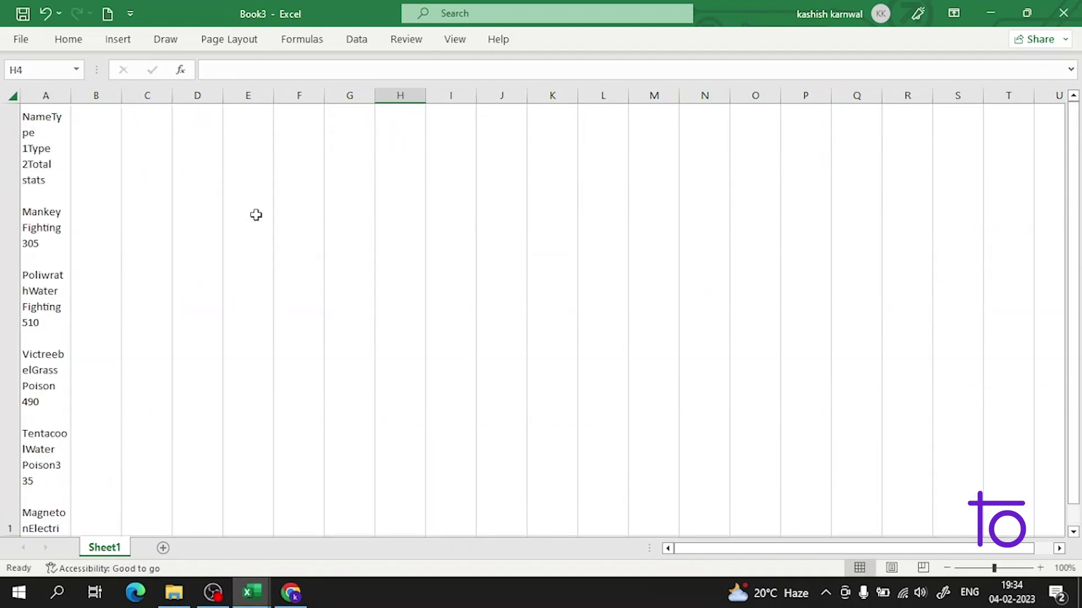
{"action": "left_click", "coordinate": [167, 212]}
{"action": "left_click", "coordinate": [76, 173]}
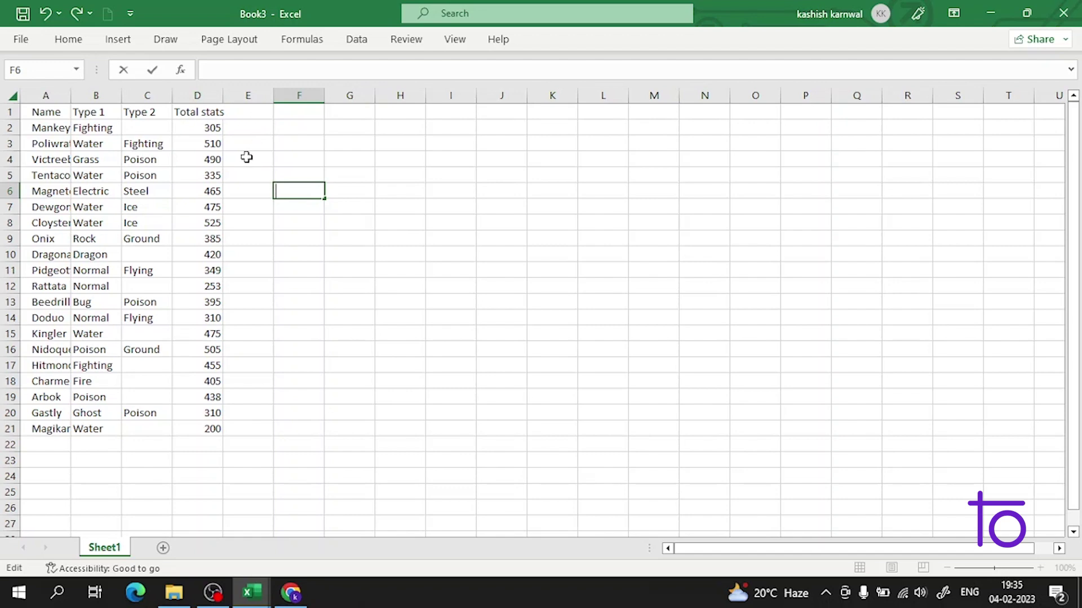
{"action": "left_click", "coordinate": [47, 130]}
{"action": "left_click", "coordinate": [310, 240]}
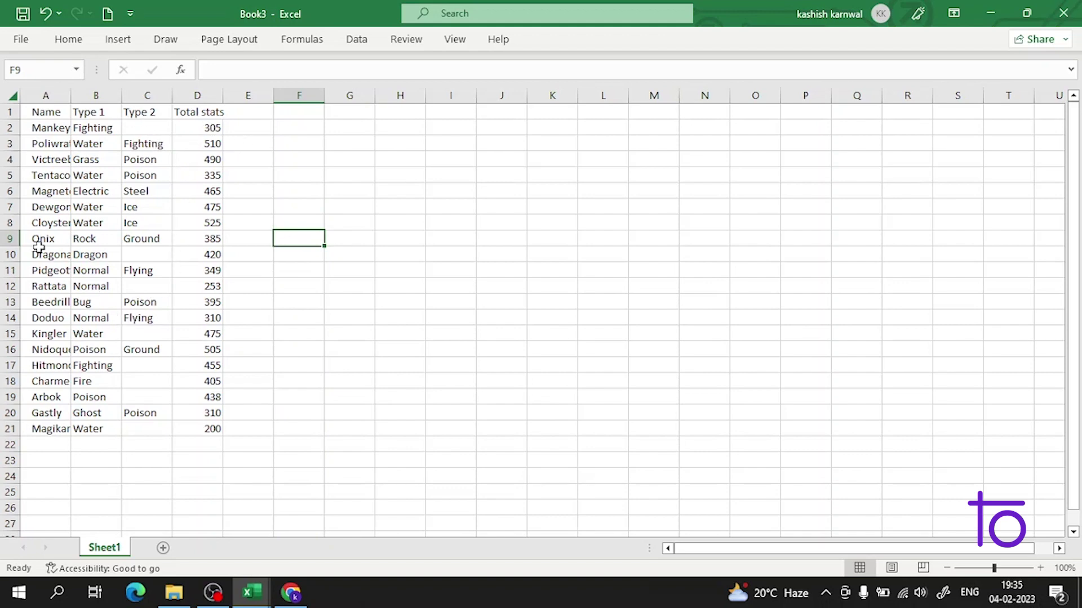
{"action": "left_click", "coordinate": [287, 195]}
{"action": "left_click", "coordinate": [312, 142]}
Enter the label MAX in cell F4 beside the table.
{"action": "left_click", "coordinate": [306, 160]}
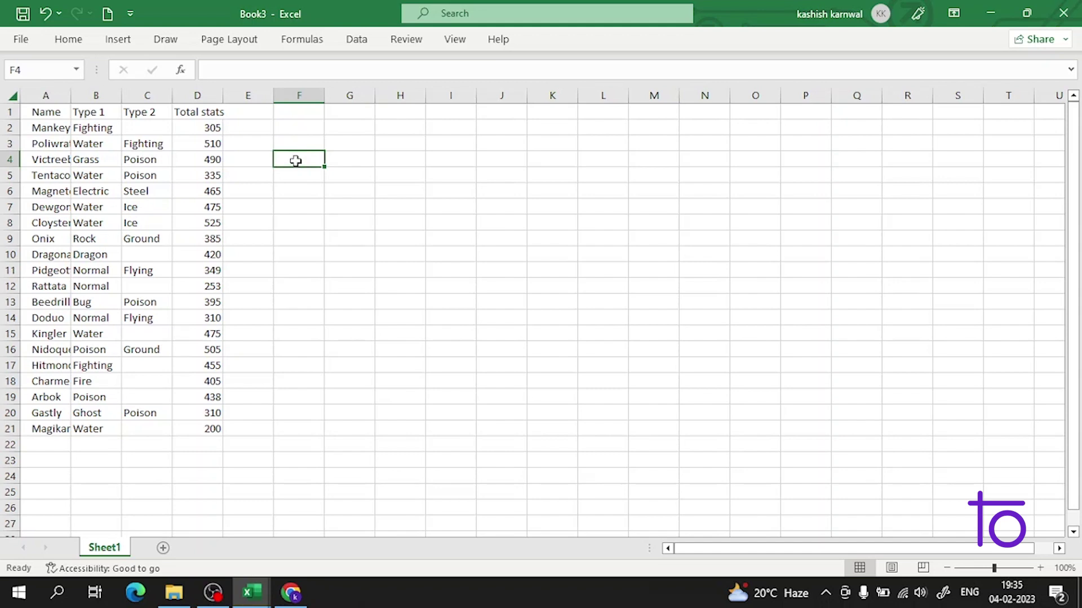
{"action": "double_click", "coordinate": [295, 161]}
{"action": "type", "text": "MAX"}
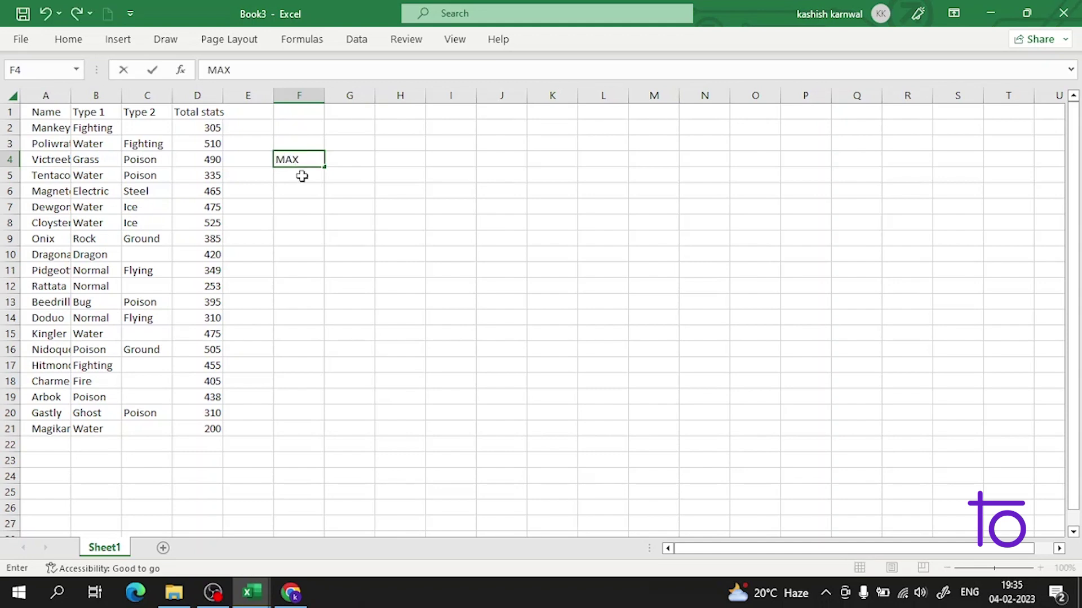
Calculate the largest Total stats value in cell G4 with the MAX function over D2:D21, and check the formula.
{"action": "double_click", "coordinate": [353, 157]}
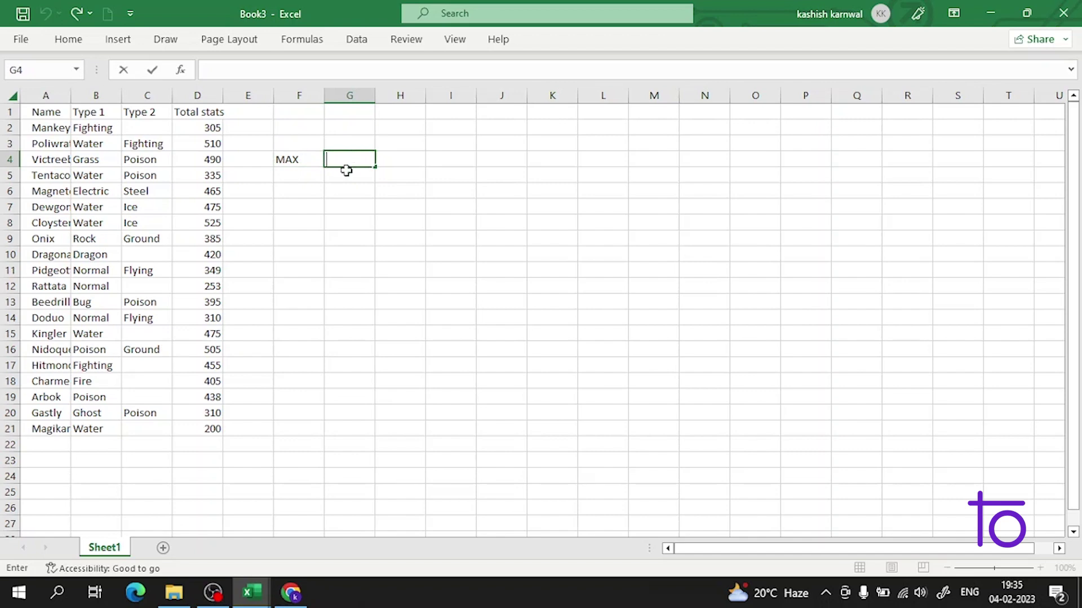
{"action": "type", "text": "=ma"}
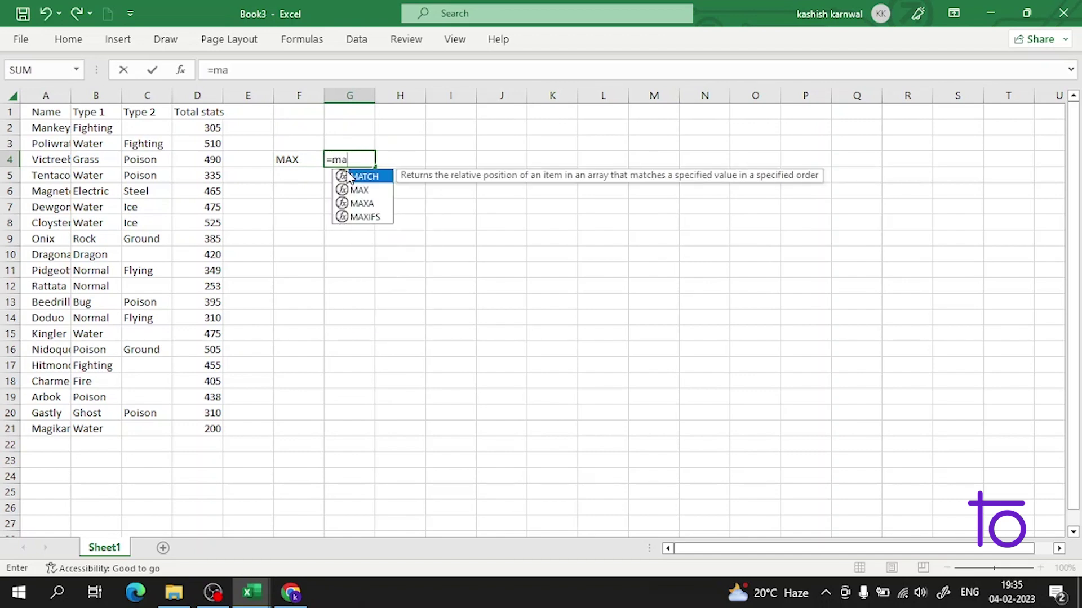
{"action": "double_click", "coordinate": [343, 190]}
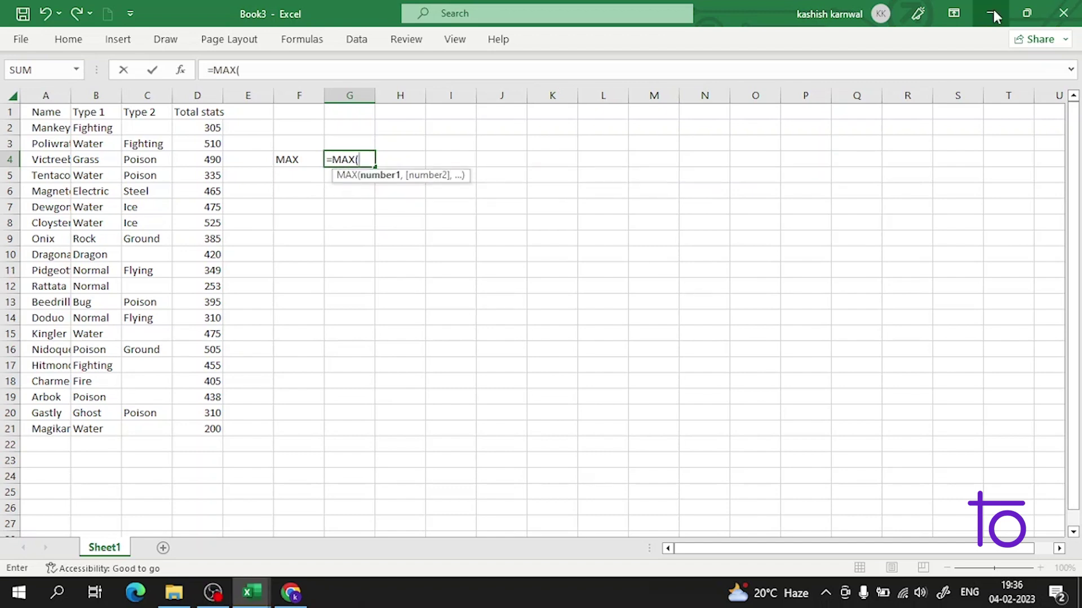
{"action": "mouse_move", "coordinate": [210, 127]}
{"action": "left_click_drag", "start_coordinate": [210, 128], "coordinate": [213, 423]}
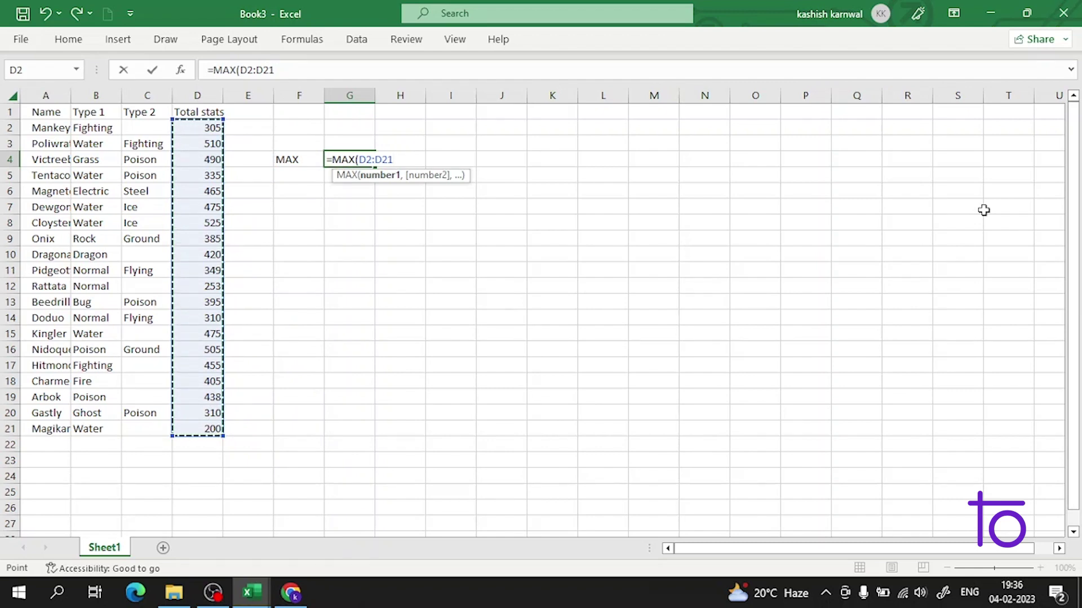
{"action": "key", "text": "Return"}
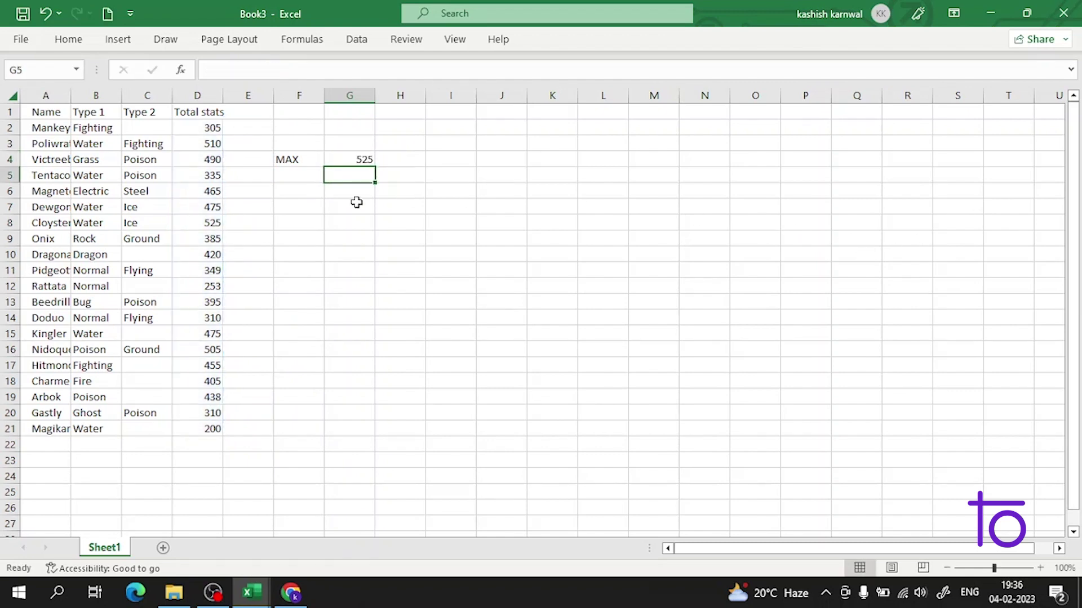
{"action": "double_click", "coordinate": [344, 162]}
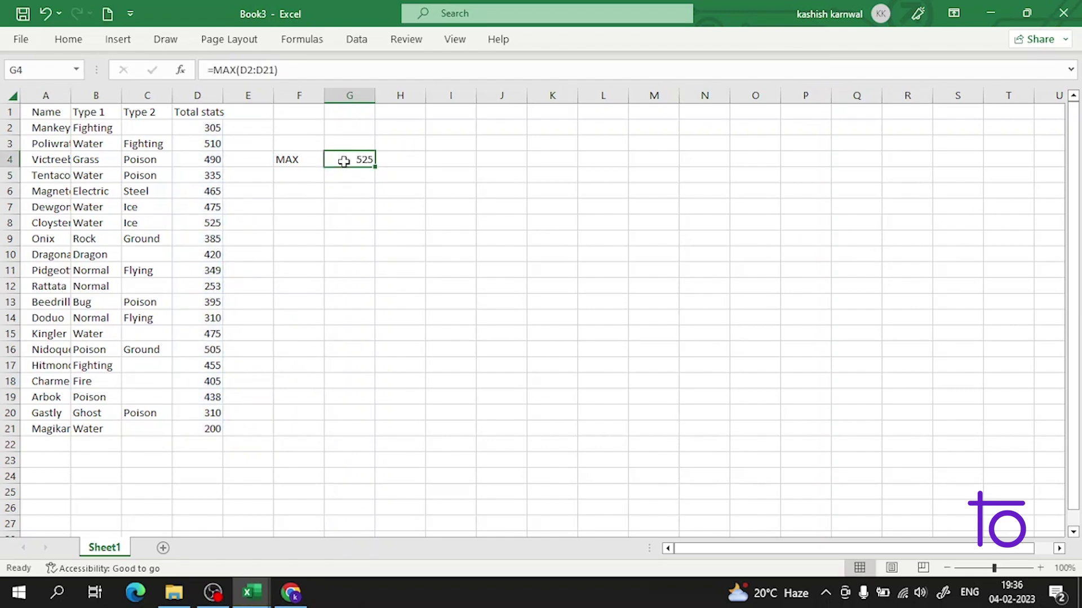
{"action": "left_click", "coordinate": [369, 213]}
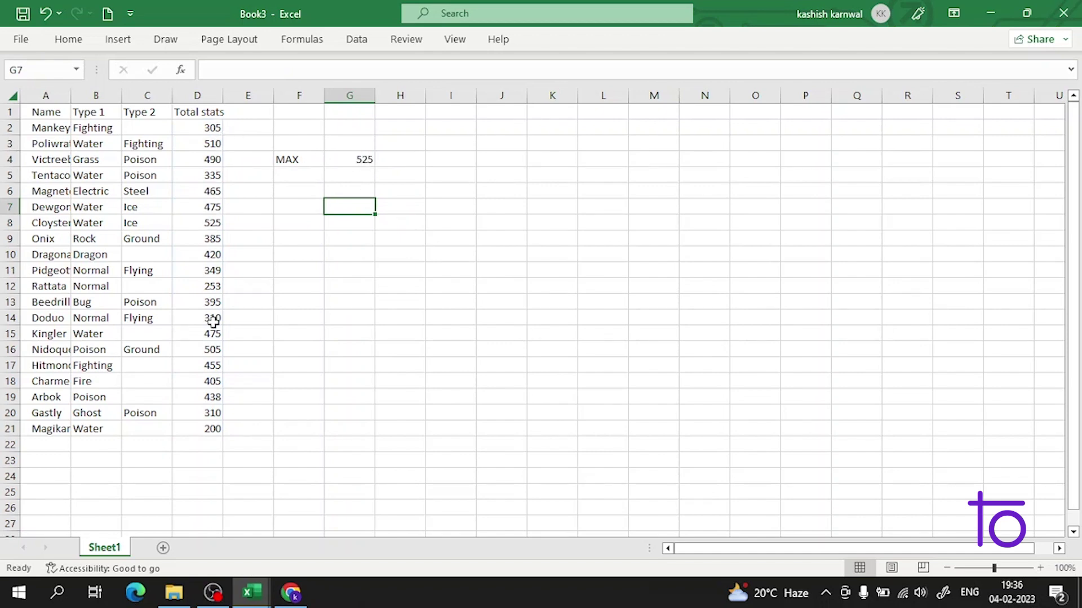
Set the Total stats value in cell D8 to 100.
{"action": "double_click", "coordinate": [202, 223]}
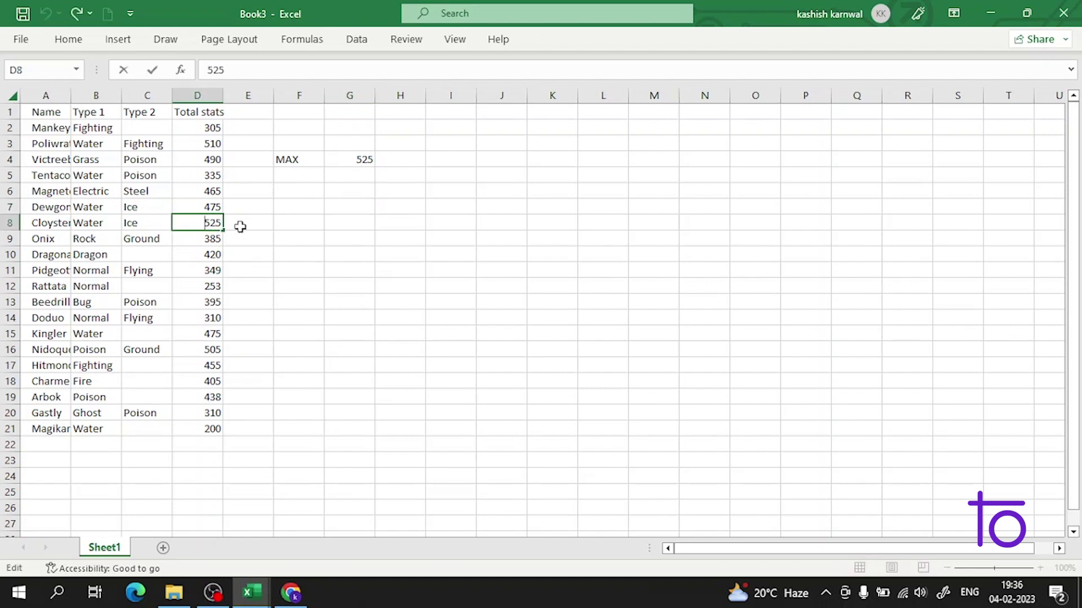
{"action": "left_click_drag", "start_coordinate": [222, 223], "coordinate": [204, 223]}
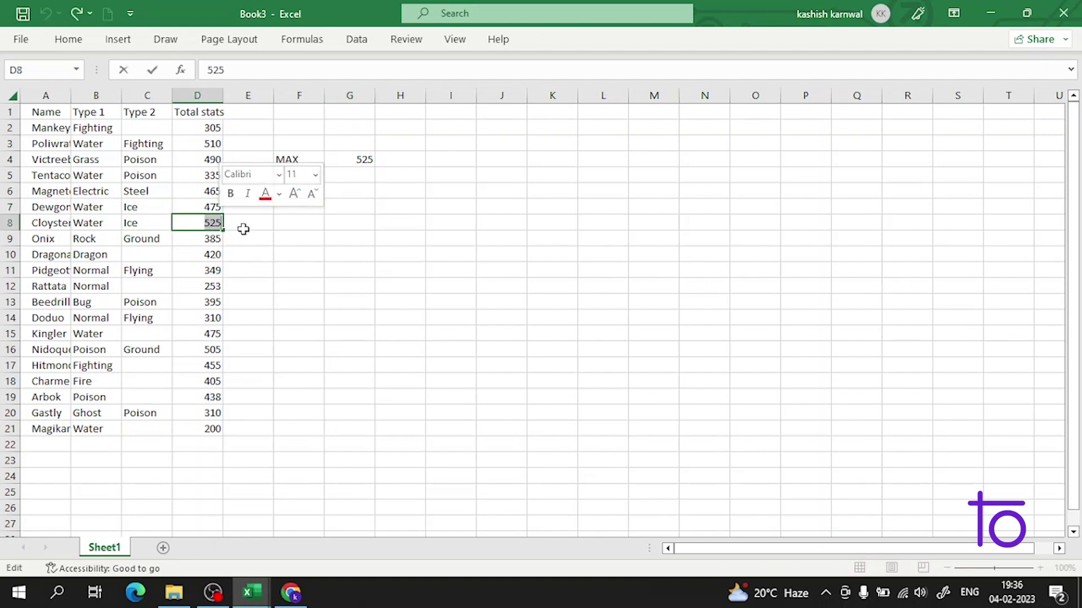
{"action": "left_click", "coordinate": [195, 221]}
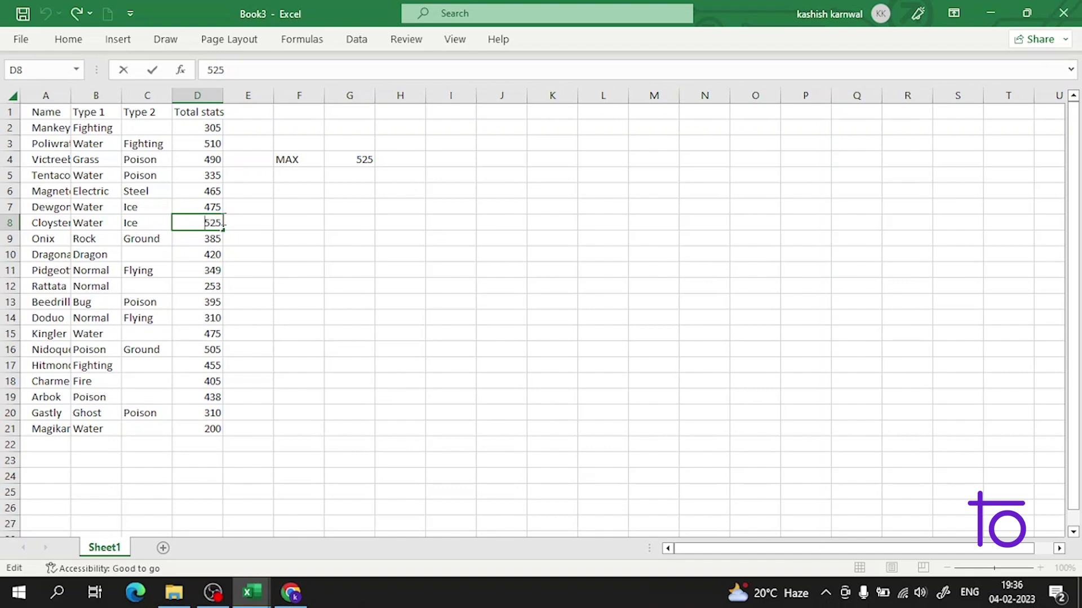
{"action": "key", "text": "Delete"}
{"action": "key", "text": "Delete"}
{"action": "key", "text": "Return"}
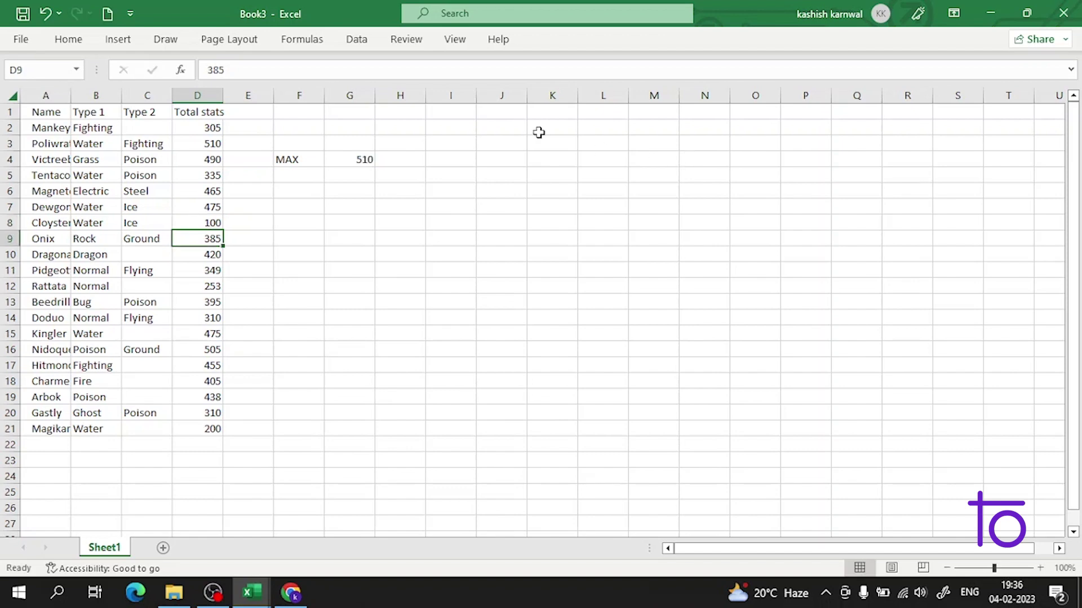
{"action": "double_click", "coordinate": [359, 160]}
{"action": "left_click", "coordinate": [384, 231]}
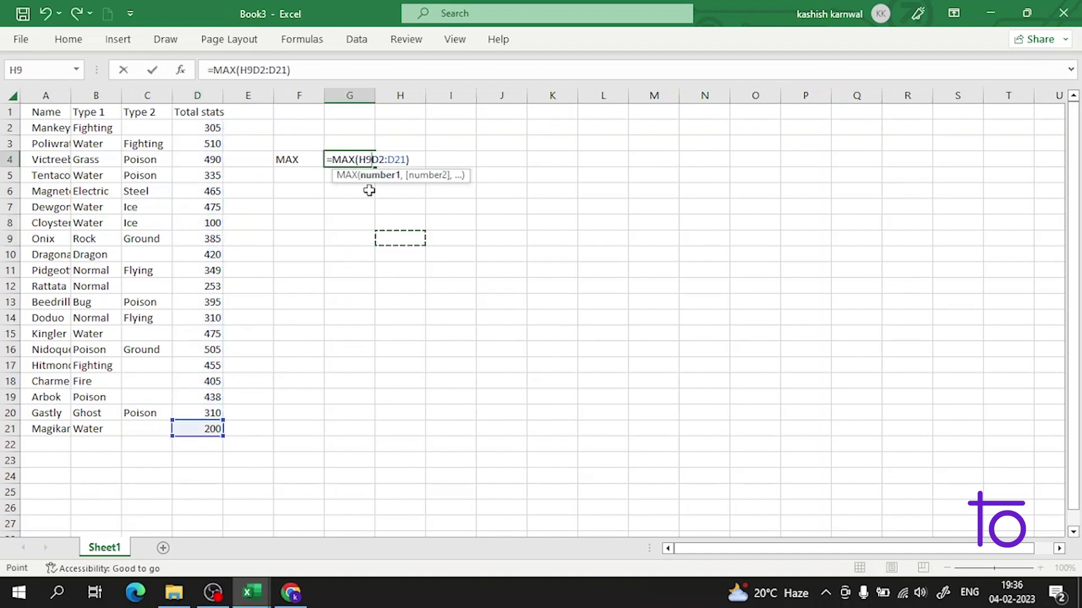
{"action": "left_click", "coordinate": [353, 219]}
{"action": "left_click", "coordinate": [432, 220]}
{"action": "left_click", "coordinate": [296, 273]}
{"action": "left_click", "coordinate": [304, 331]}
{"action": "key", "text": "F2"}
{"action": "left_click_drag", "start_coordinate": [216, 128], "coordinate": [219, 427]}
{"action": "left_click", "coordinate": [377, 297]}
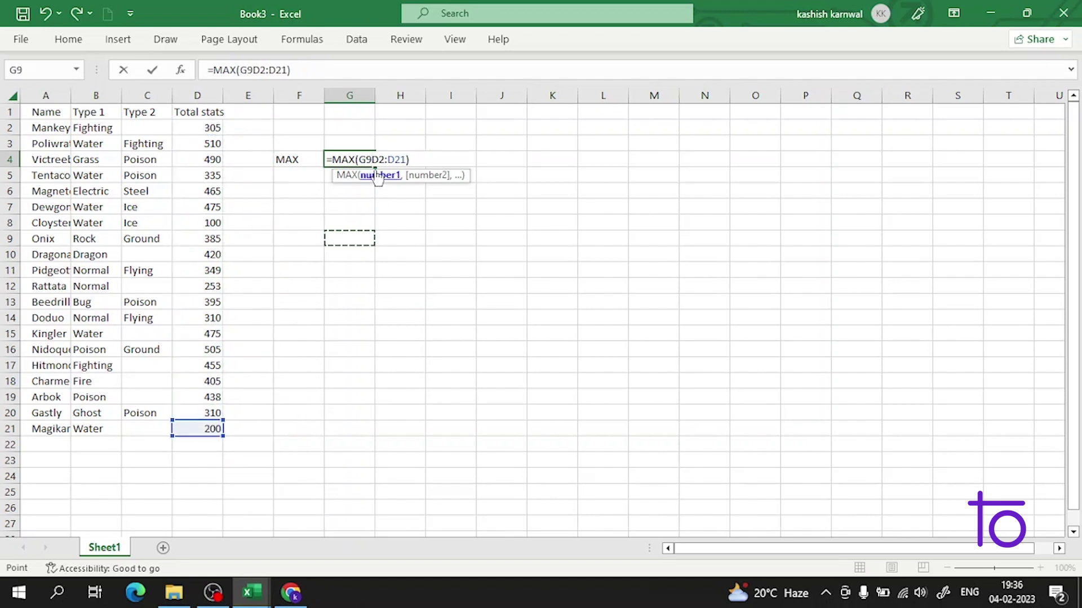
{"action": "key", "text": "Return"}
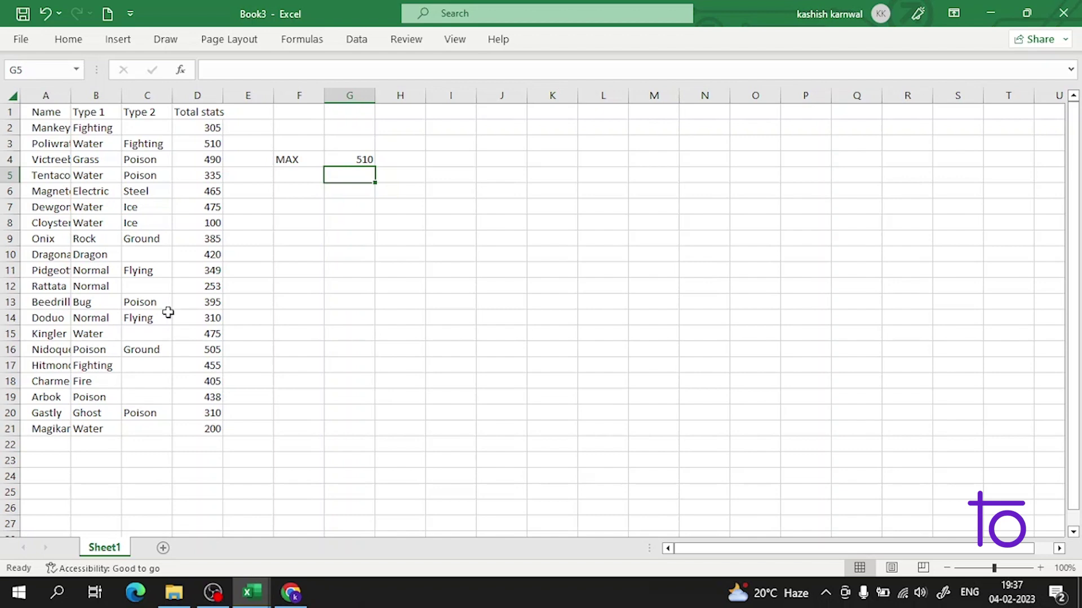
Replace the Total stats value in cell D3 with the text fruit and check the MAX formula in G4.
{"action": "left_click", "coordinate": [212, 144]}
{"action": "double_click", "coordinate": [212, 145]}
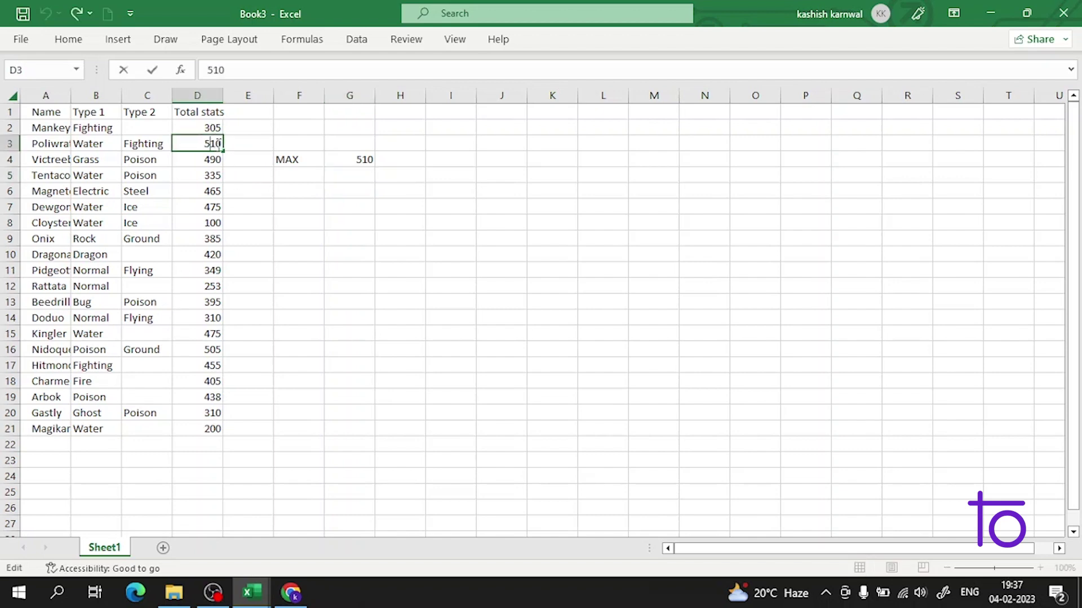
{"action": "key", "text": "BackSpace"}
{"action": "key", "text": "Return"}
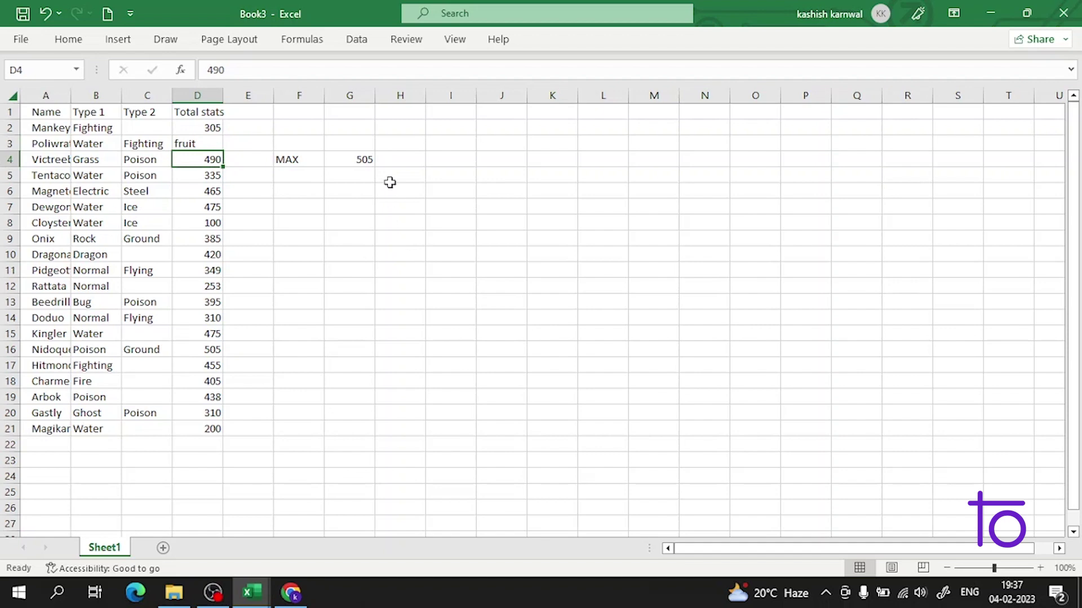
{"action": "left_click", "coordinate": [351, 156]}
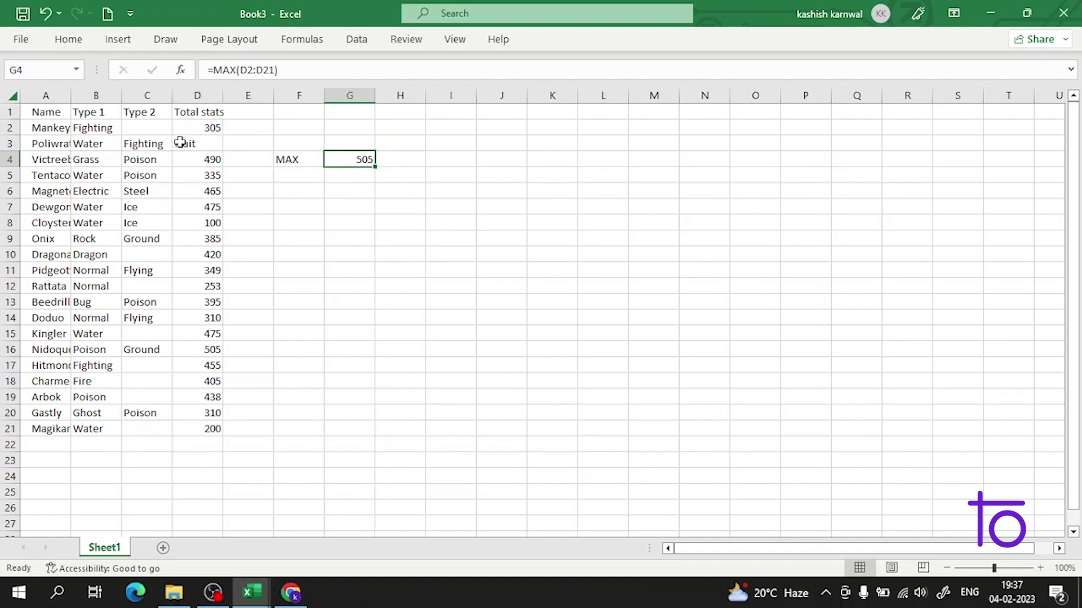
{"action": "left_click", "coordinate": [203, 144]}
{"action": "double_click", "coordinate": [203, 144]}
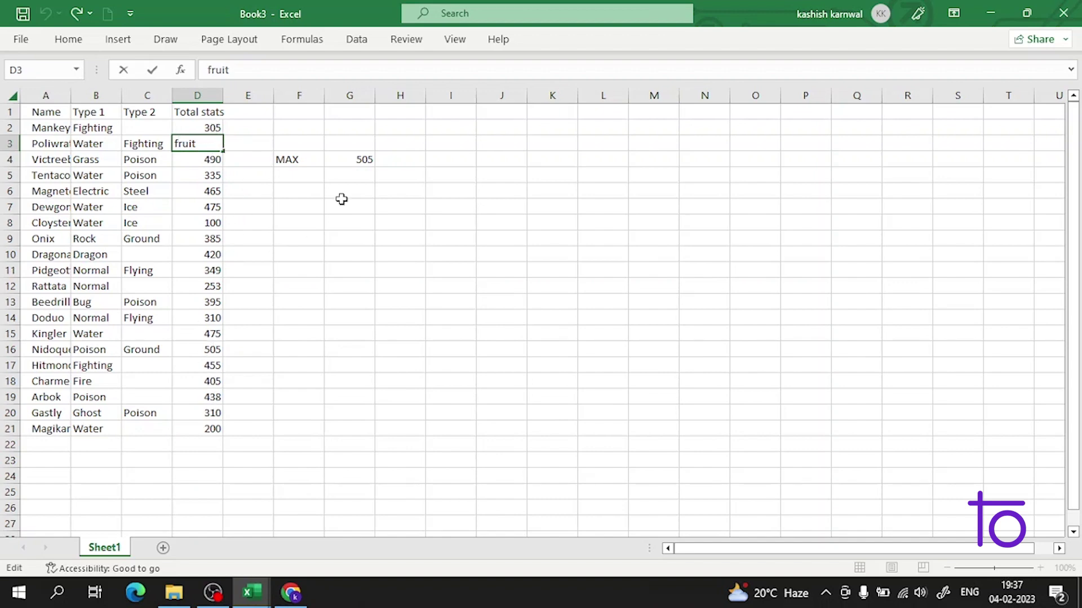
Replace the Total stats value in cell D16 with the text abcd and inspect the MAX formula in G4.
{"action": "double_click", "coordinate": [219, 348]}
{"action": "left_click_drag", "start_coordinate": [220, 348], "coordinate": [195, 349]}
{"action": "key", "text": "BackSpace"}
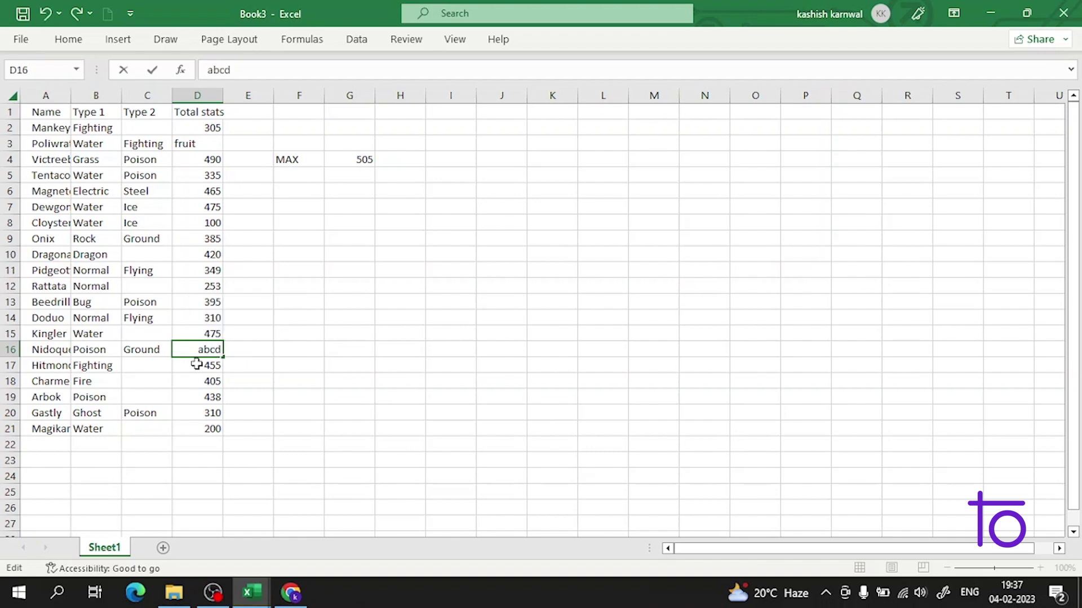
{"action": "key", "text": "Return"}
{"action": "double_click", "coordinate": [365, 160]}
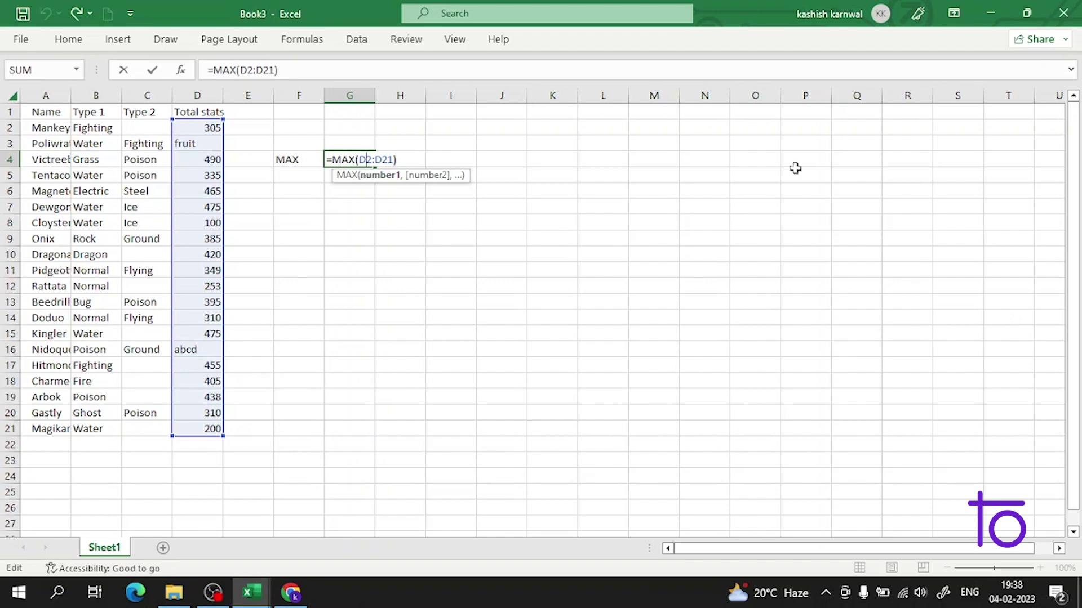
Replace the text in cell D3 with the number 500.
{"action": "left_click", "coordinate": [207, 145]}
{"action": "double_click", "coordinate": [199, 143]}
{"action": "key", "text": "BackSpace"}
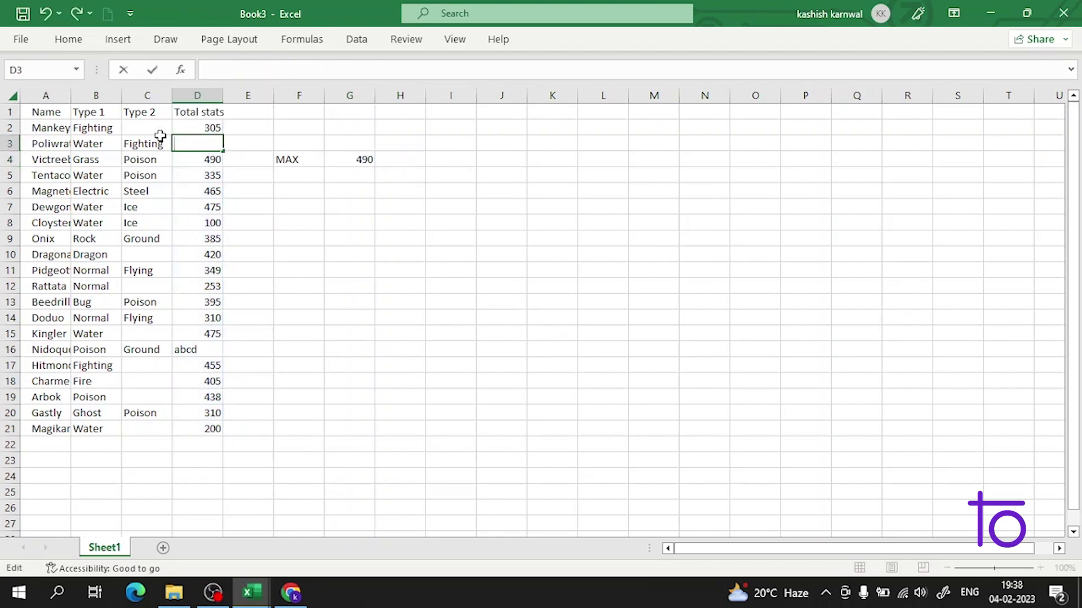
{"action": "type", "text": "500"}
Replace the text in cell D16 with the number 200.
{"action": "left_click", "coordinate": [219, 349]}
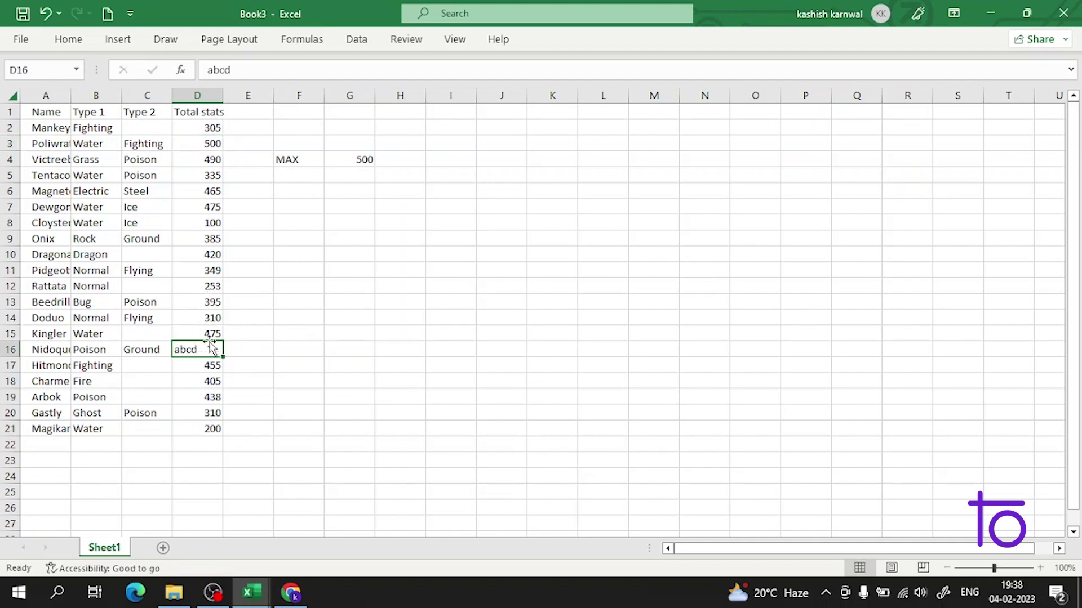
{"action": "double_click", "coordinate": [211, 349]}
{"action": "left_click_drag", "start_coordinate": [210, 350], "coordinate": [181, 318]}
{"action": "key", "text": "BackSpace"}
{"action": "type", "text": "200"}
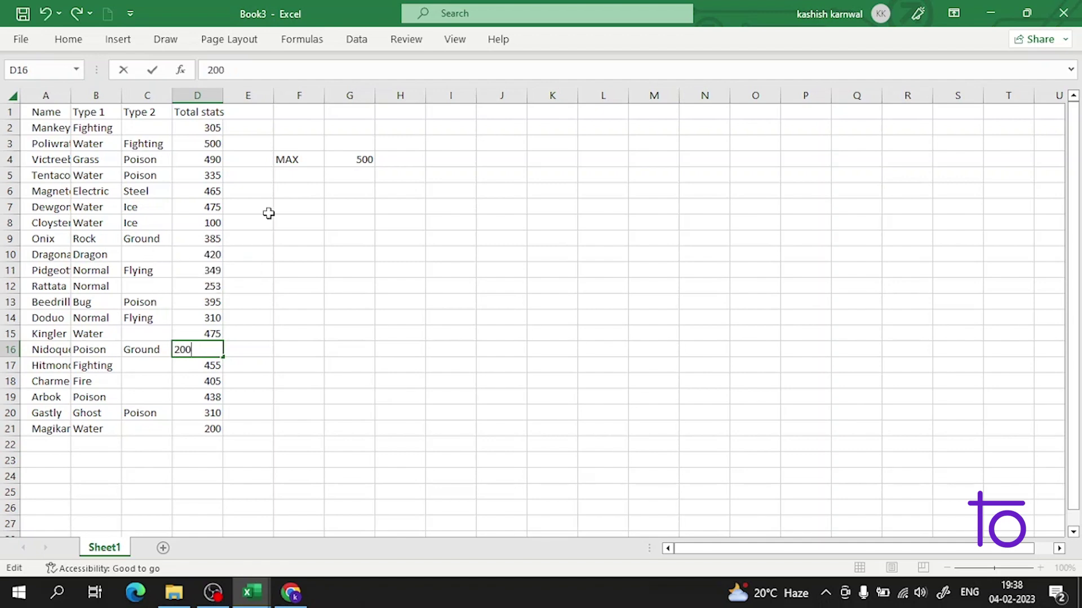
Enter the label min in cell F5 below the MAX label.
{"action": "left_click", "coordinate": [309, 178]}
{"action": "type", "text": "="}
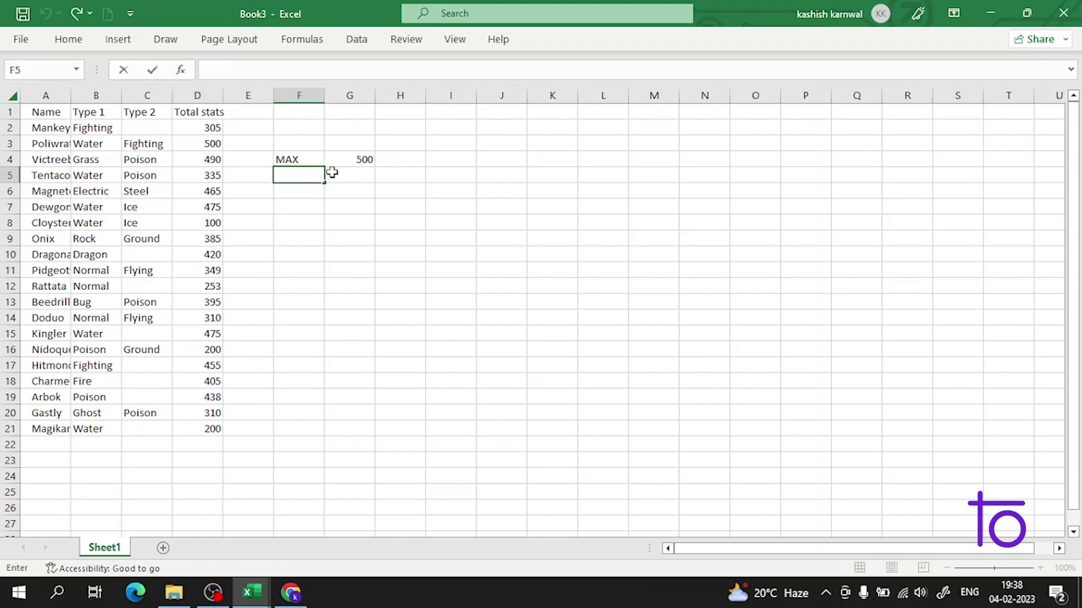
{"action": "type", "text": "min"}
{"action": "left_click", "coordinate": [342, 178]}
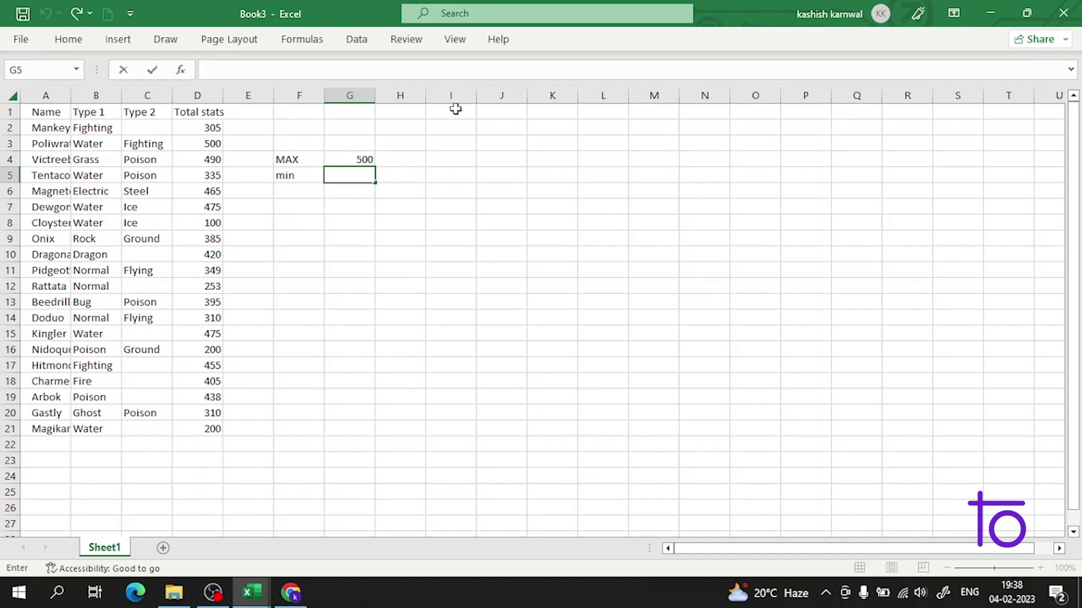
{"action": "left_click", "coordinate": [363, 245]}
{"action": "double_click", "coordinate": [355, 236]}
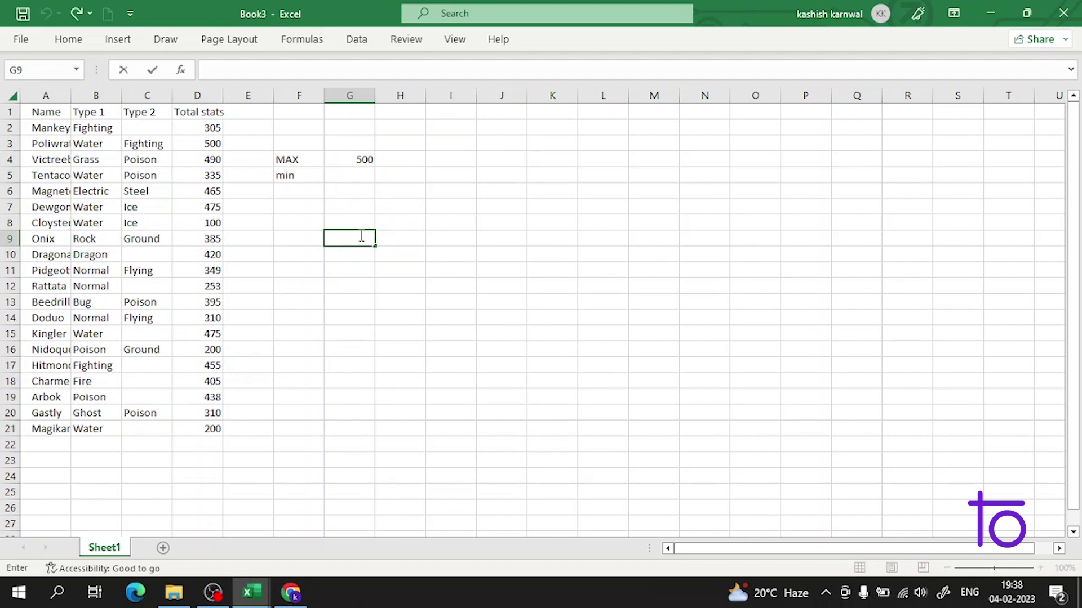
{"action": "type", "text": "=MIN"}
{"action": "left_click", "coordinate": [419, 210]}
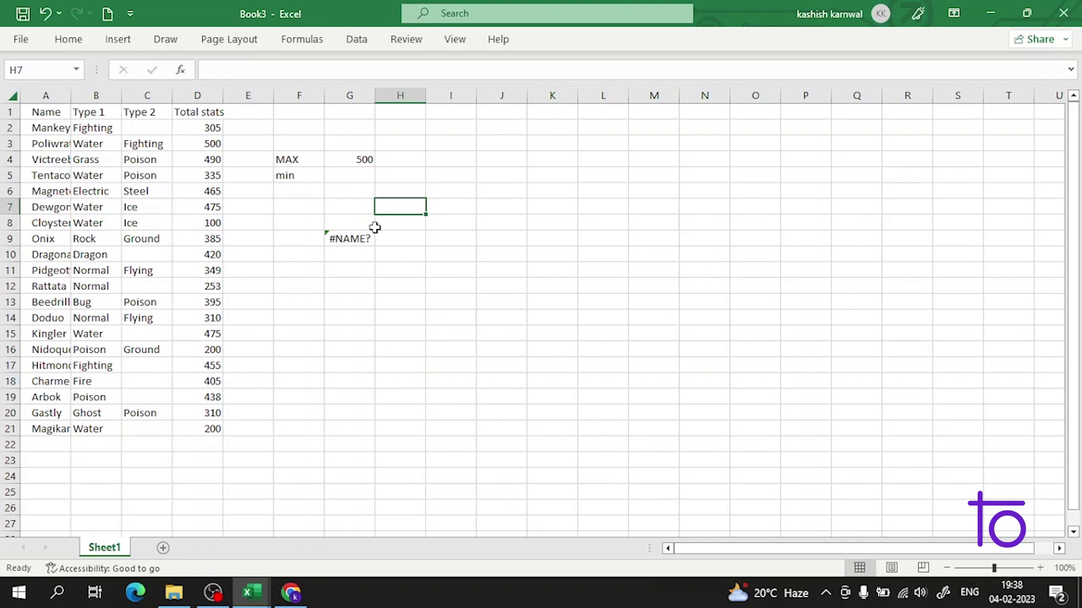
{"action": "double_click", "coordinate": [355, 239]}
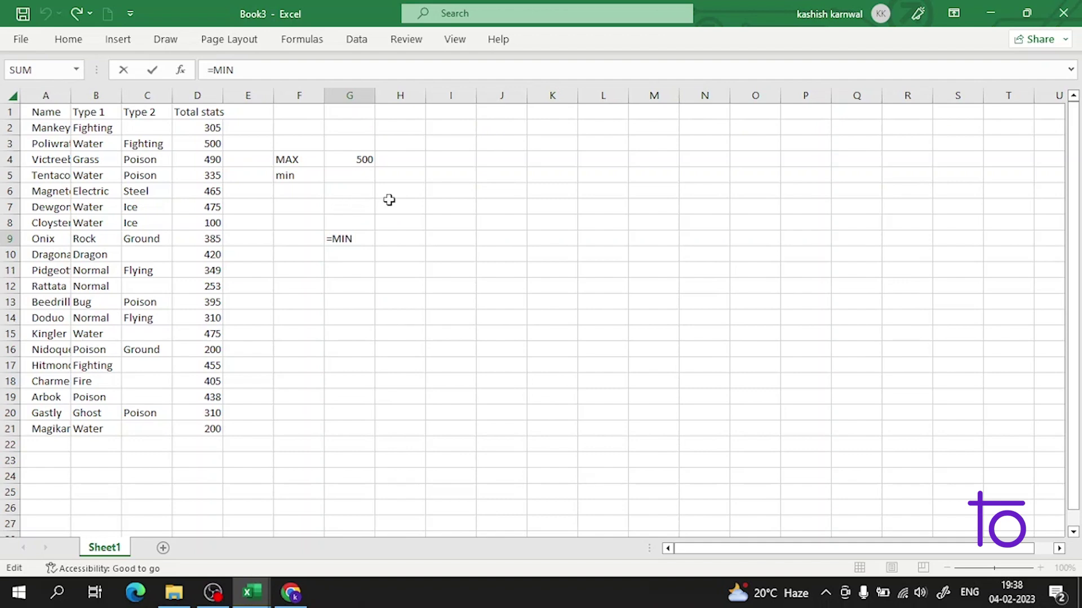
{"action": "left_click", "coordinate": [347, 187]}
{"action": "left_click", "coordinate": [480, 179]}
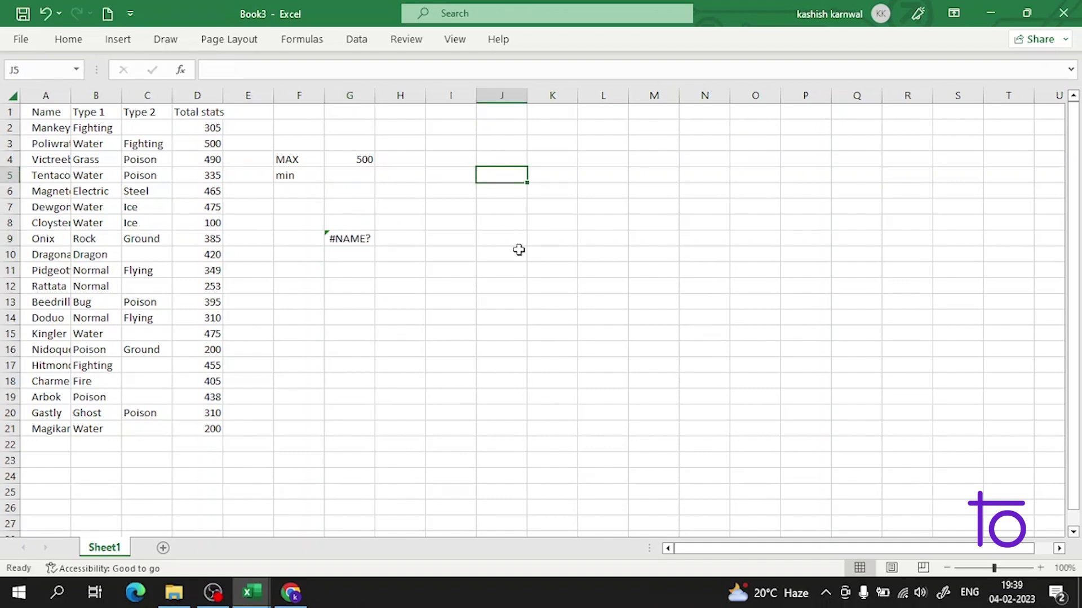
{"action": "double_click", "coordinate": [620, 224]}
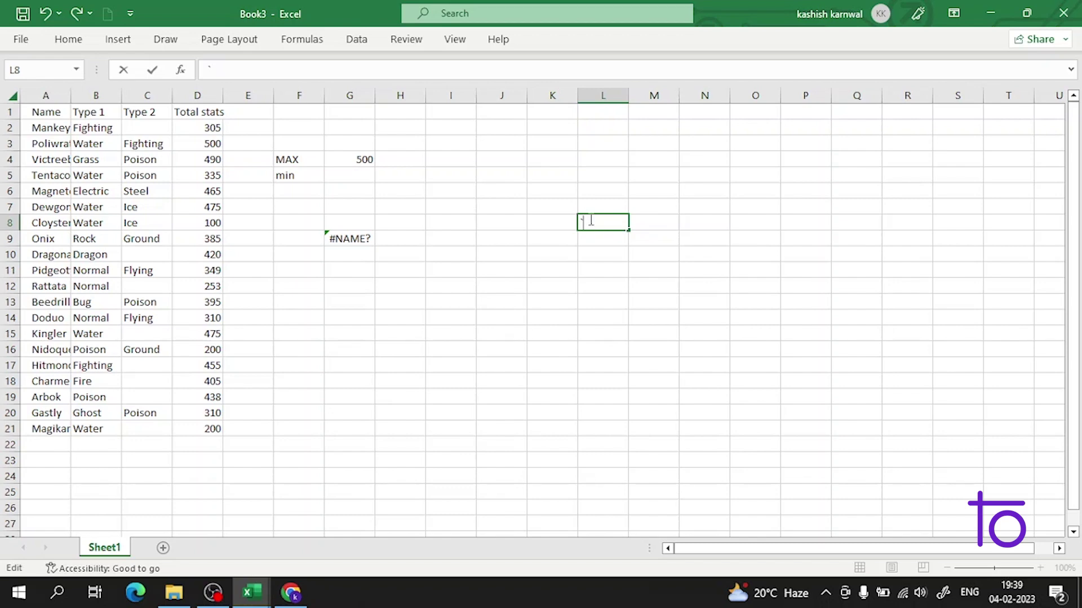
{"action": "double_click", "coordinate": [348, 239]}
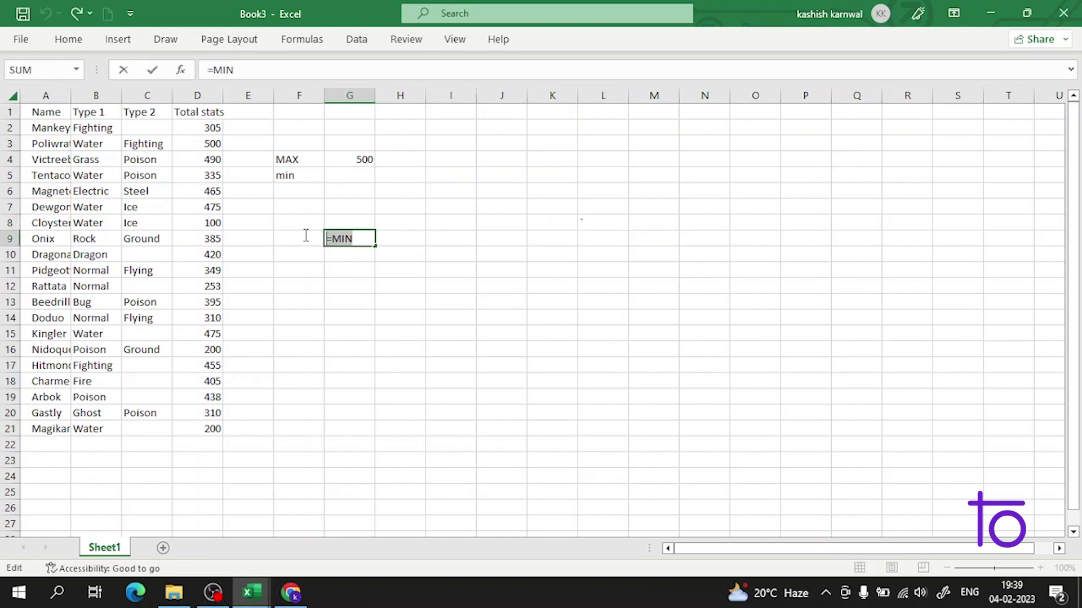
{"action": "key", "text": "Escape"}
{"action": "key", "text": "Delete"}
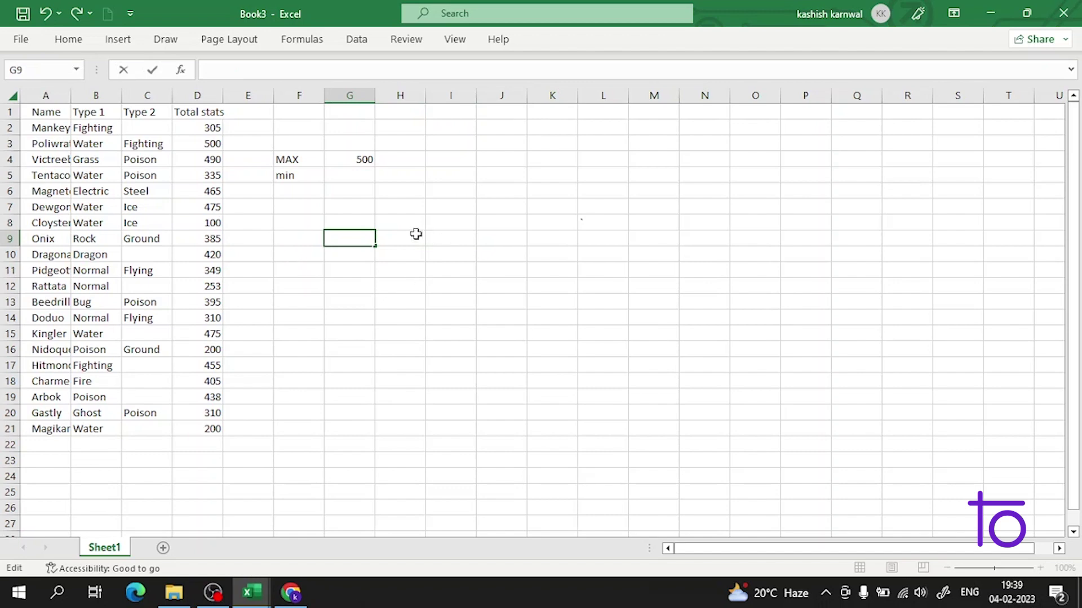
Calculate the smallest Total stats value in cell G5 with the MIN function over D2:D21.
{"action": "left_click", "coordinate": [357, 175]}
{"action": "type", "text": "="}
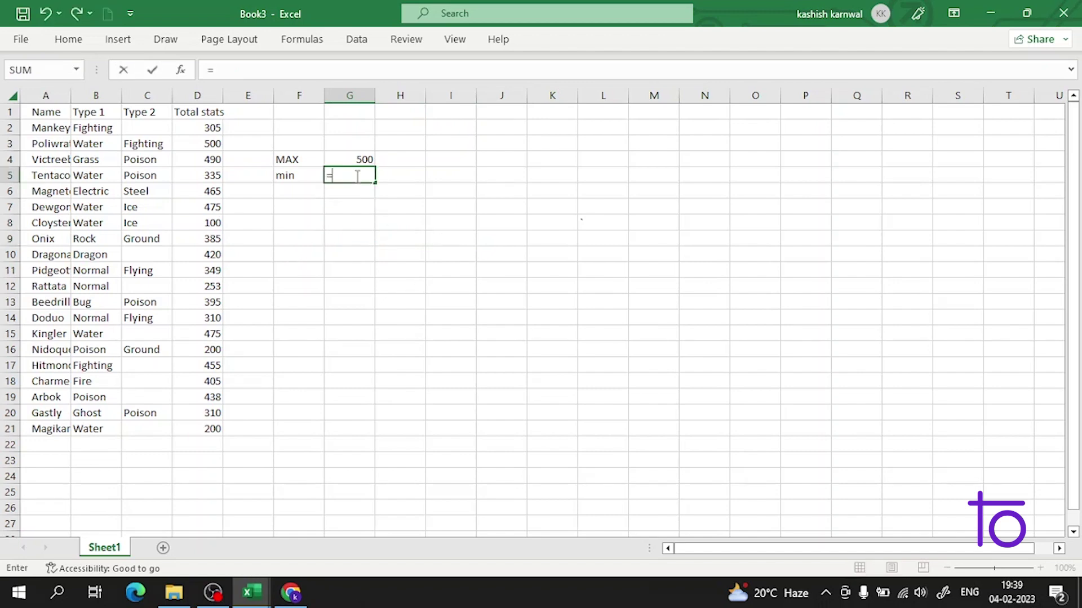
{"action": "type", "text": "min"}
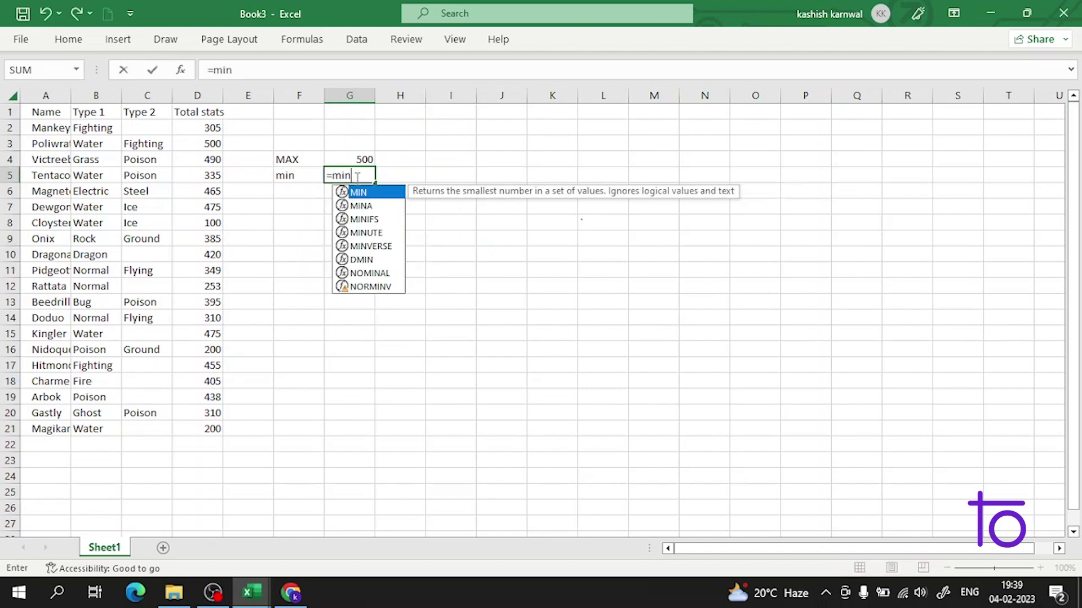
{"action": "key", "text": "Tab"}
{"action": "left_click_drag", "start_coordinate": [189, 127], "coordinate": [205, 426]}
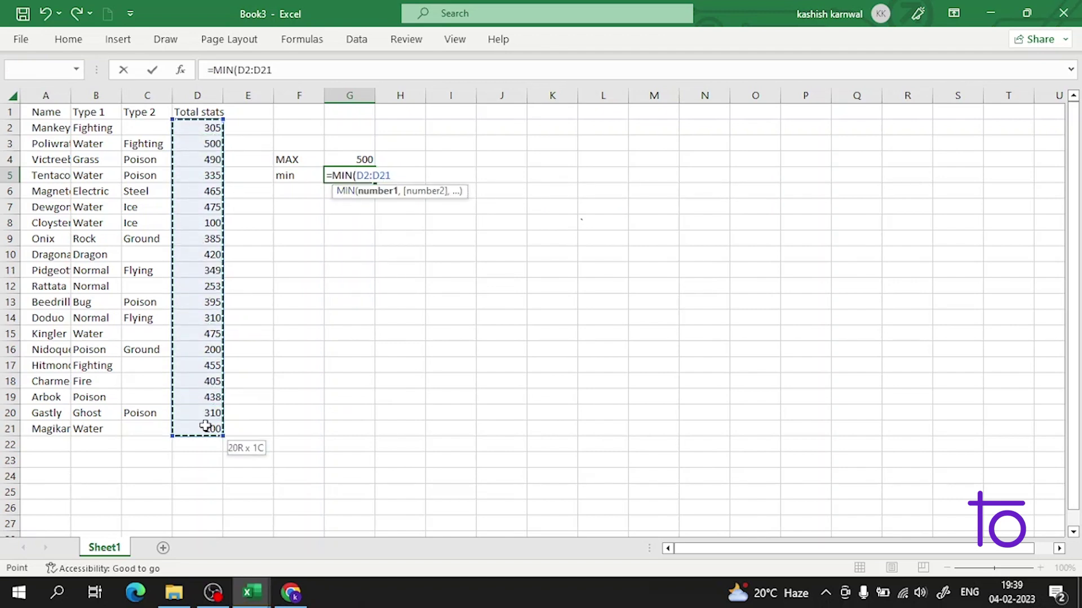
{"action": "key", "text": "Return"}
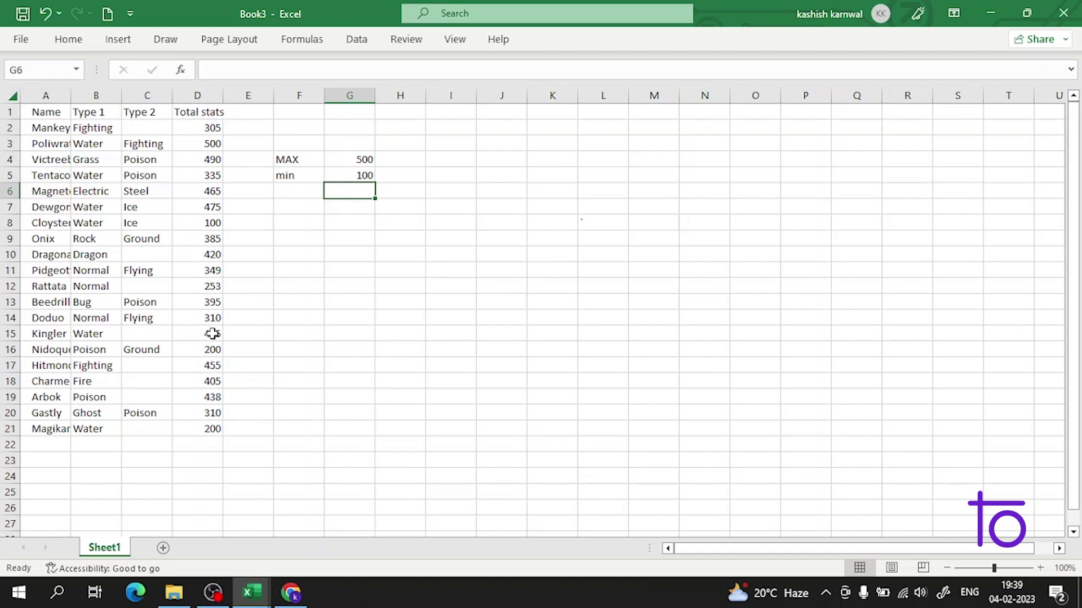
Set the Total stats value in cell D8 to 0.
{"action": "double_click", "coordinate": [209, 220]}
{"action": "left_click_drag", "start_coordinate": [217, 223], "coordinate": [141, 208]}
{"action": "key", "text": "BackSpace"}
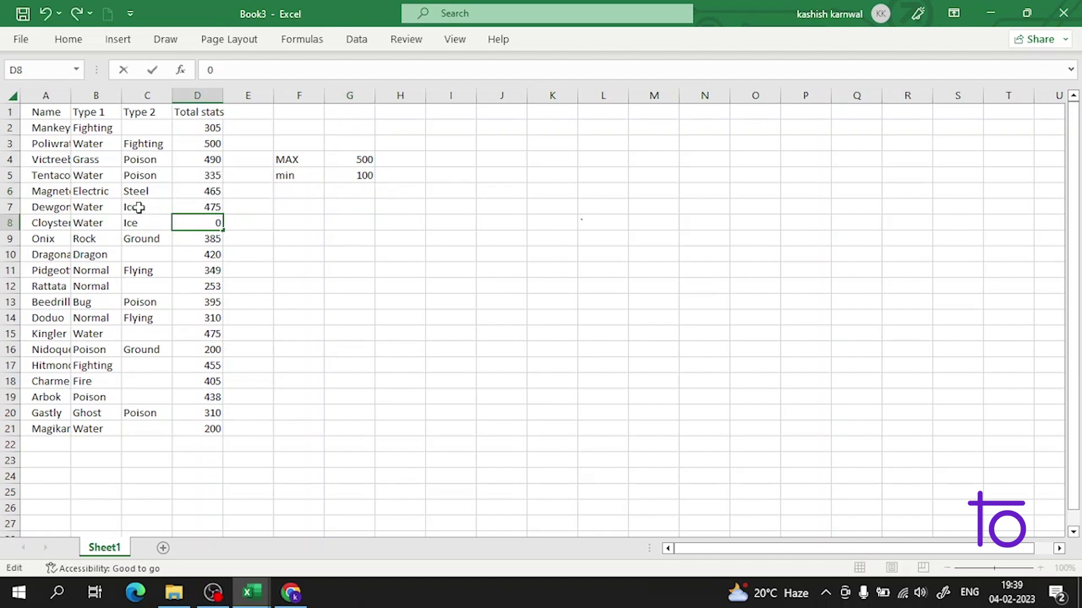
{"action": "key", "text": "Return"}
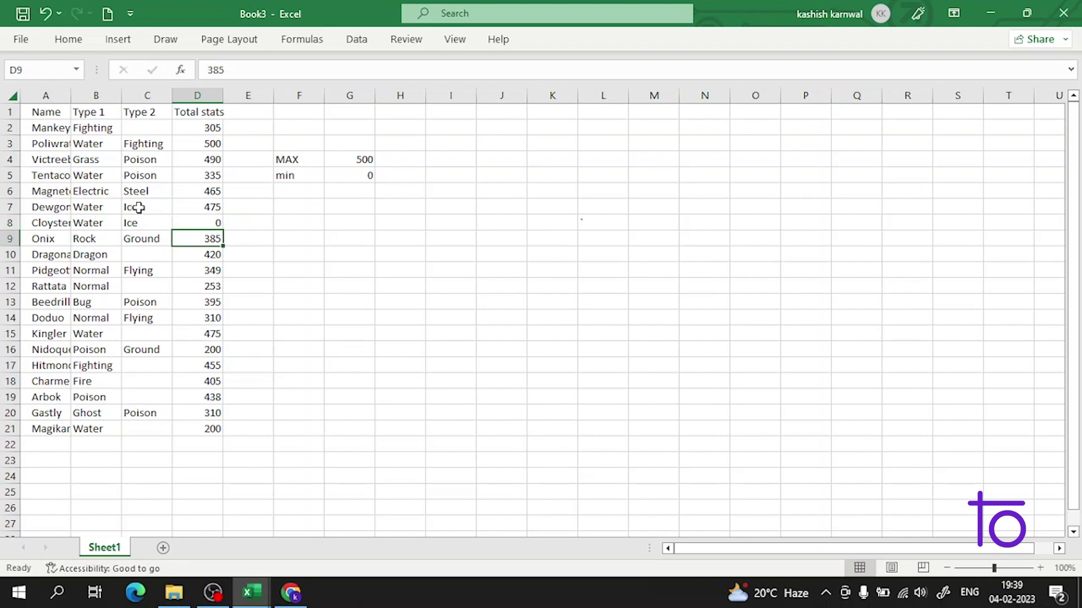
Set the Total stats value in cell D8 to 20.
{"action": "double_click", "coordinate": [222, 223]}
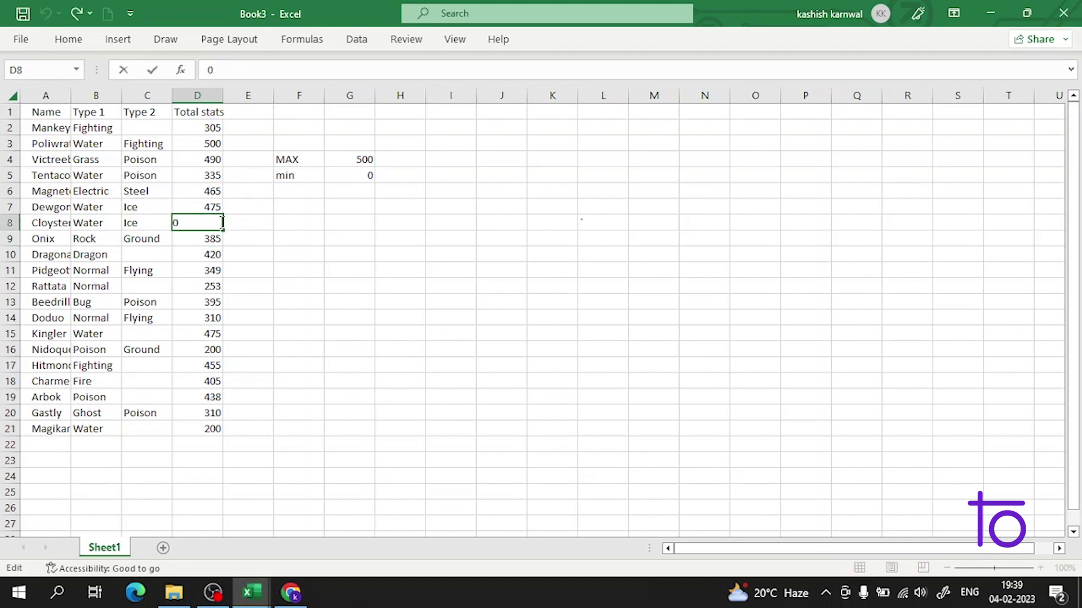
{"action": "key", "text": "BackSpace"}
{"action": "type", "text": "20"}
{"action": "key", "text": "Return"}
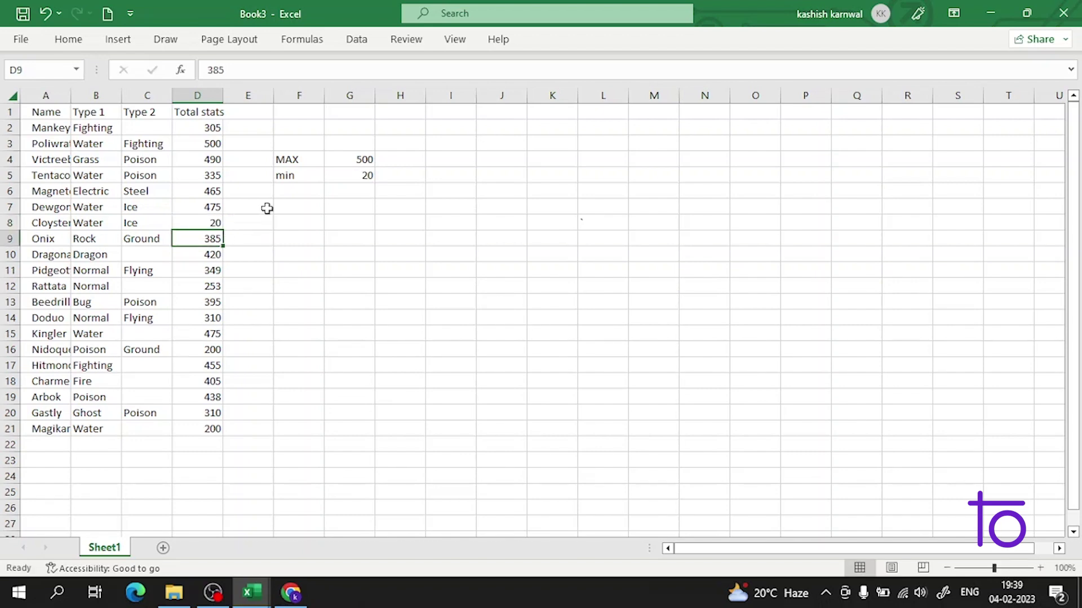
Set the Total stats value in cell D8 to 200.
{"action": "double_click", "coordinate": [215, 223]}
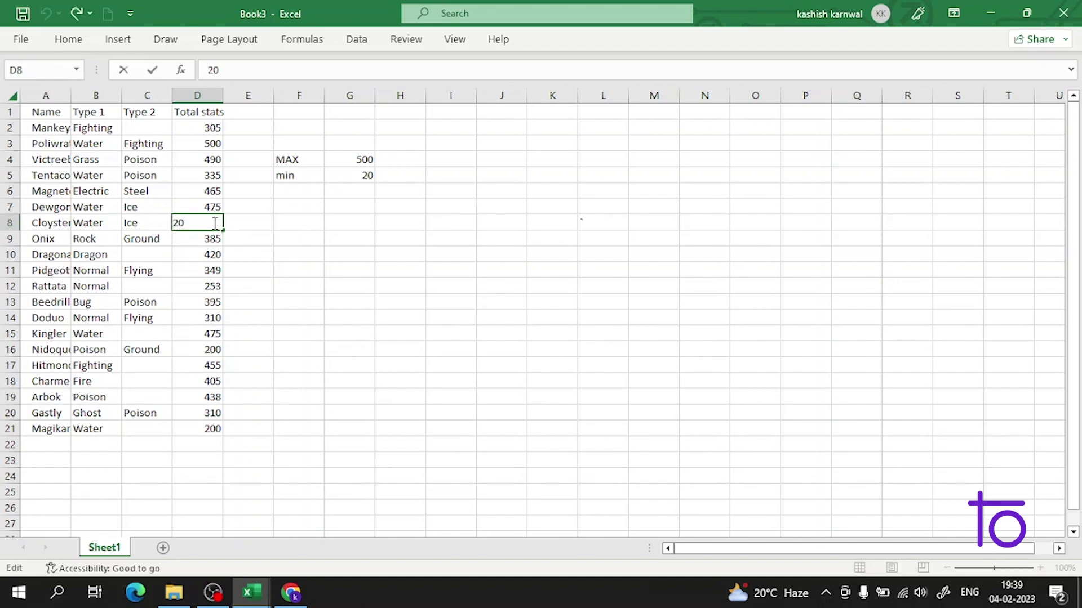
{"action": "type", "text": "0"}
{"action": "left_click", "coordinate": [484, 171]}
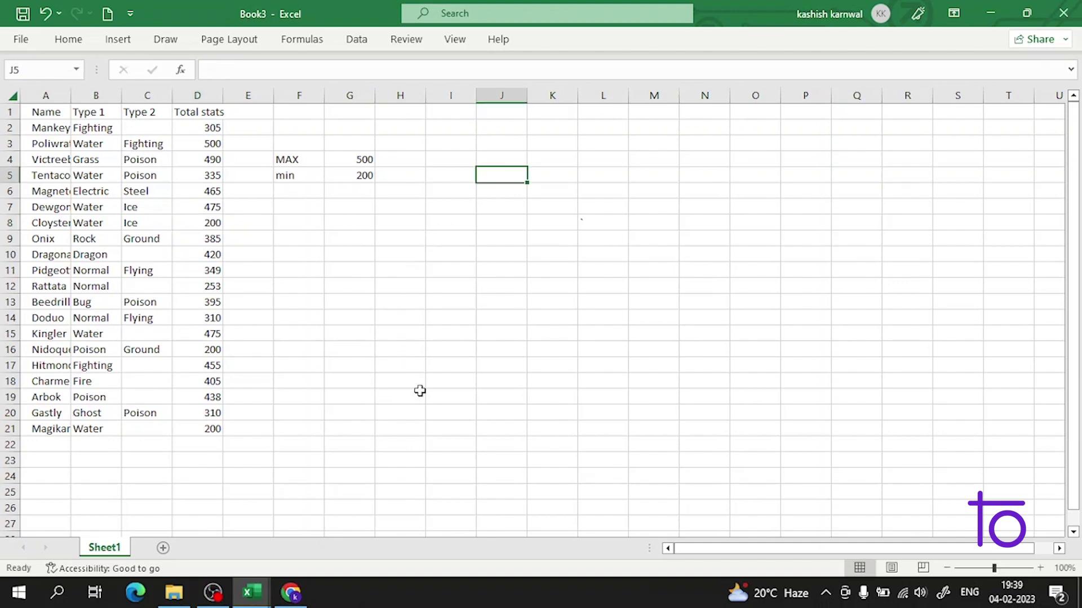
{"action": "left_click", "coordinate": [308, 365]}
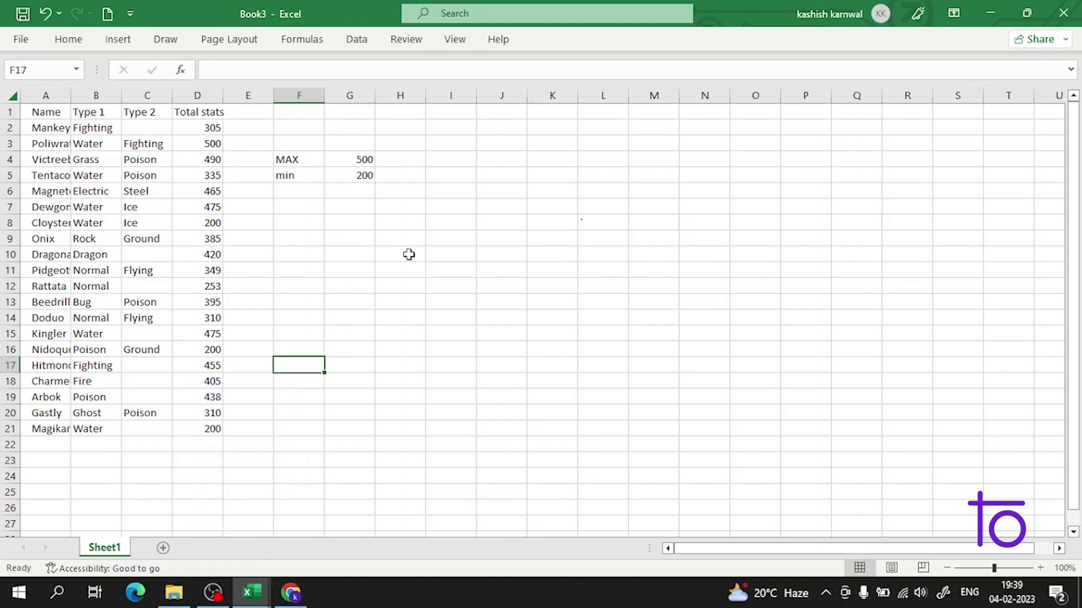
{"action": "left_click", "coordinate": [260, 134]}
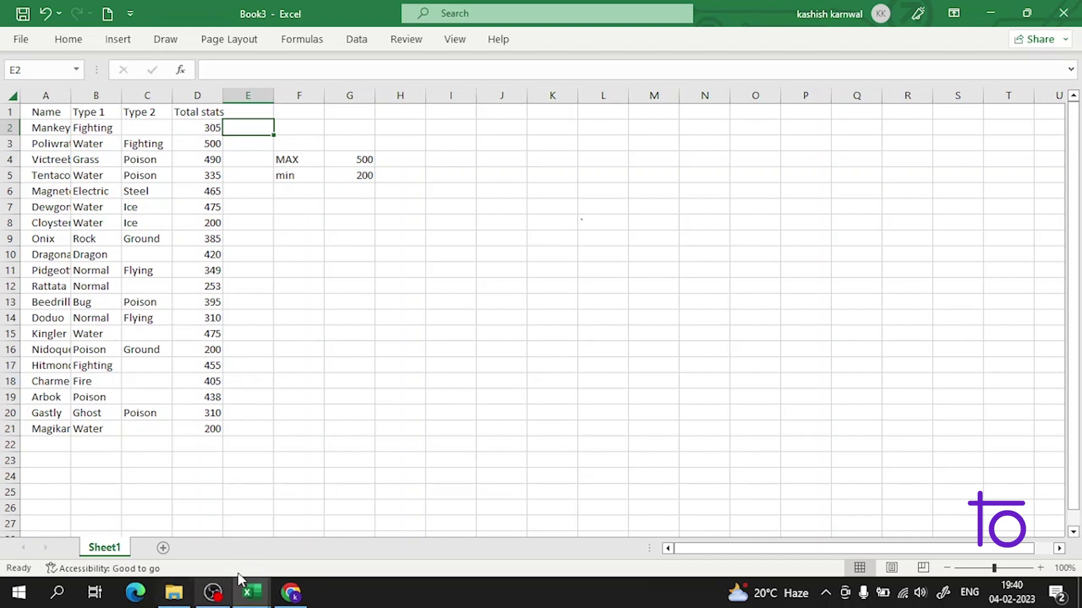
{"action": "left_click", "coordinate": [552, 238]}
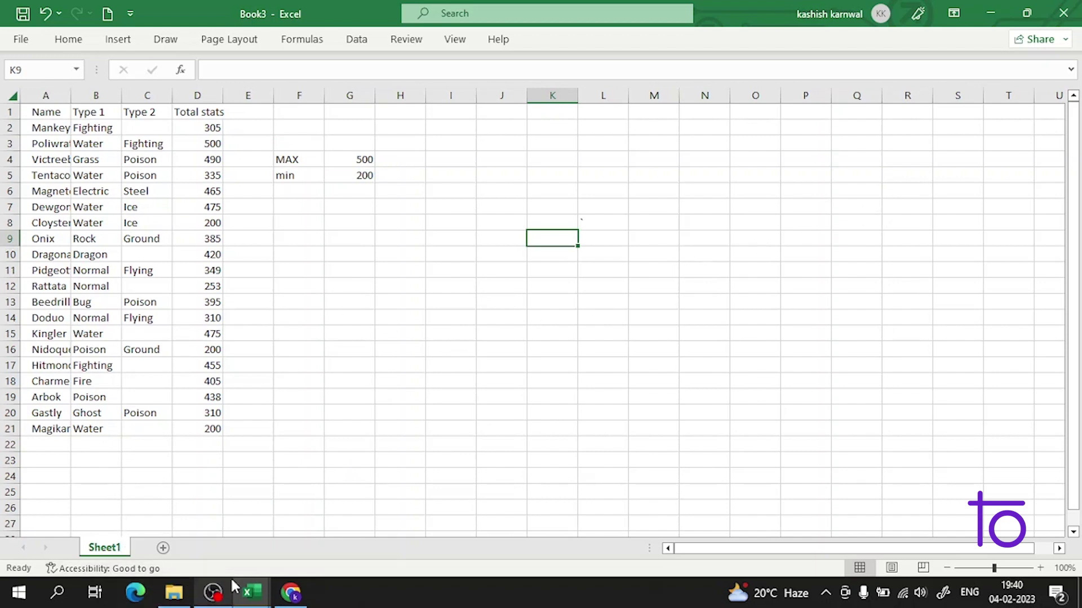
{"action": "mouse_move", "coordinate": [251, 591]}
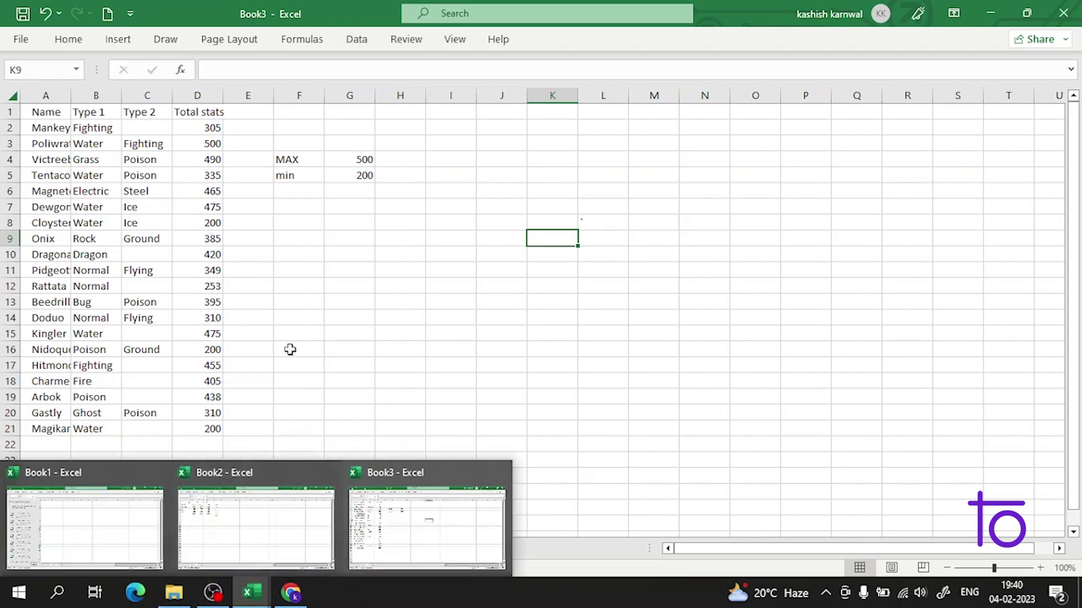
{"action": "left_click", "coordinate": [305, 305]}
{"action": "left_click", "coordinate": [394, 365]}
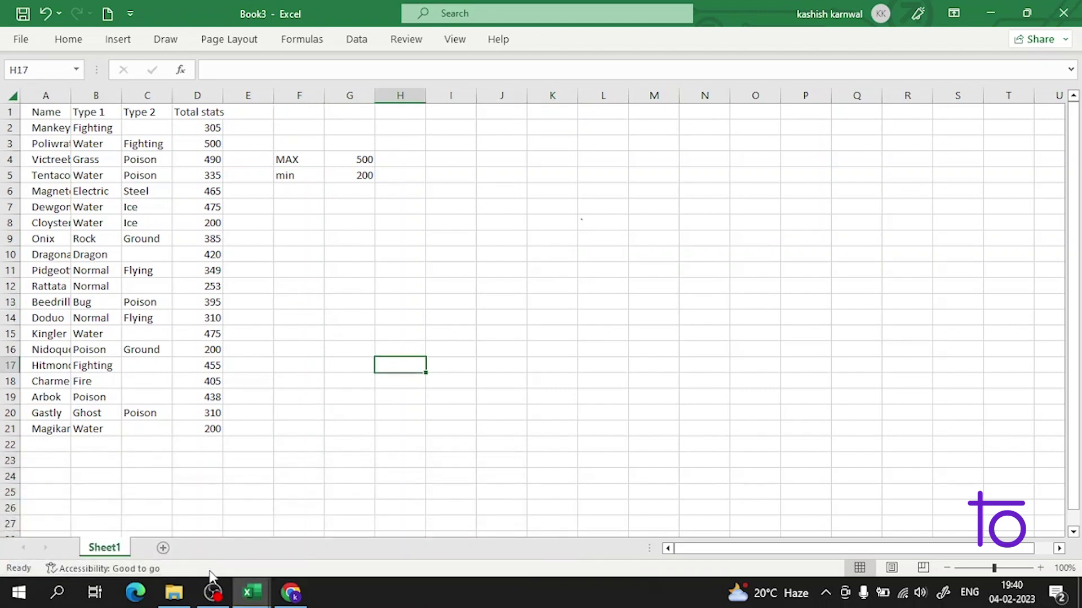
Switch to the Book2 workbook and inspect the total formula in cell E2.
{"action": "mouse_move", "coordinate": [245, 594]}
{"action": "left_click", "coordinate": [239, 550]}
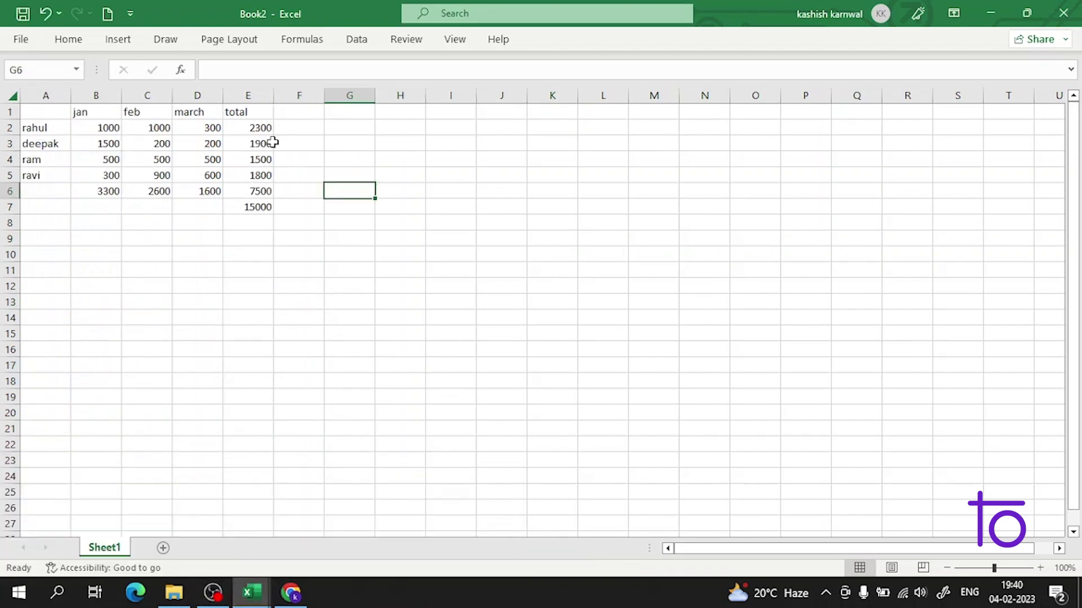
{"action": "left_click", "coordinate": [261, 127]}
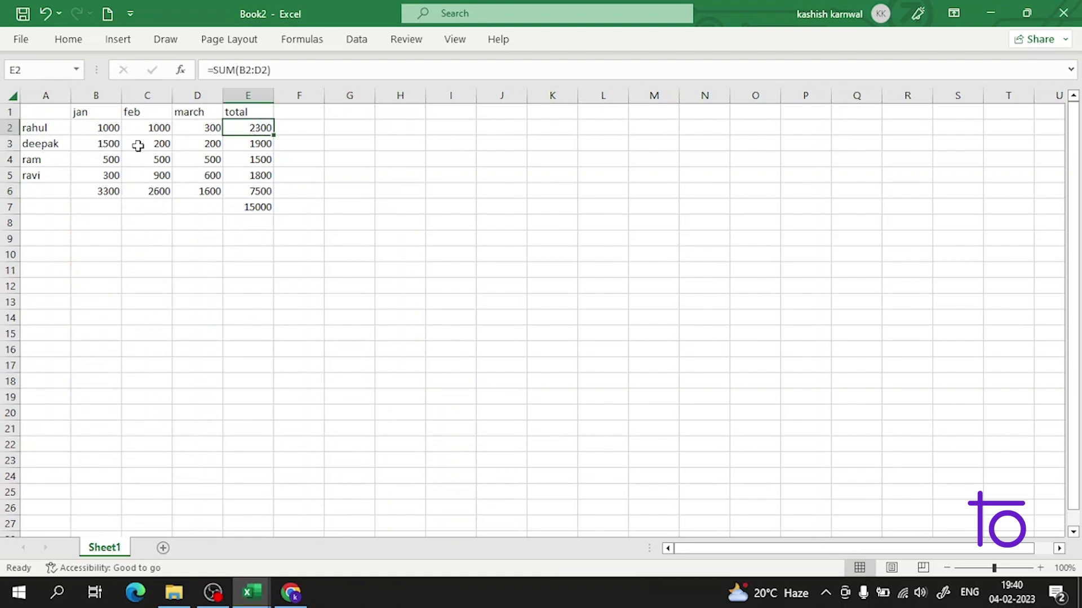
{"action": "left_click", "coordinate": [320, 133]}
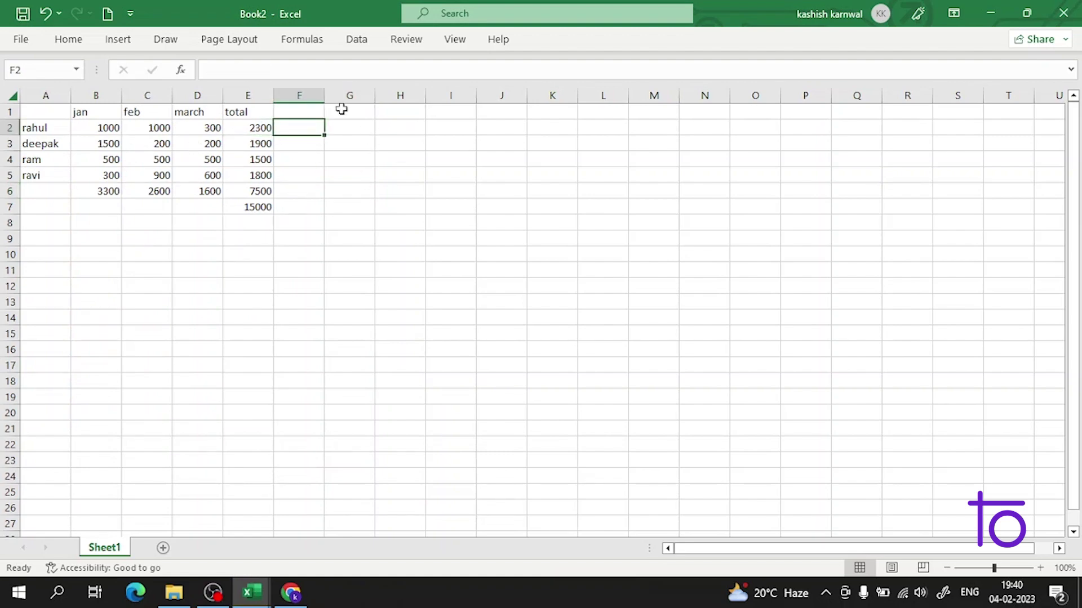
{"action": "left_click", "coordinate": [353, 130]}
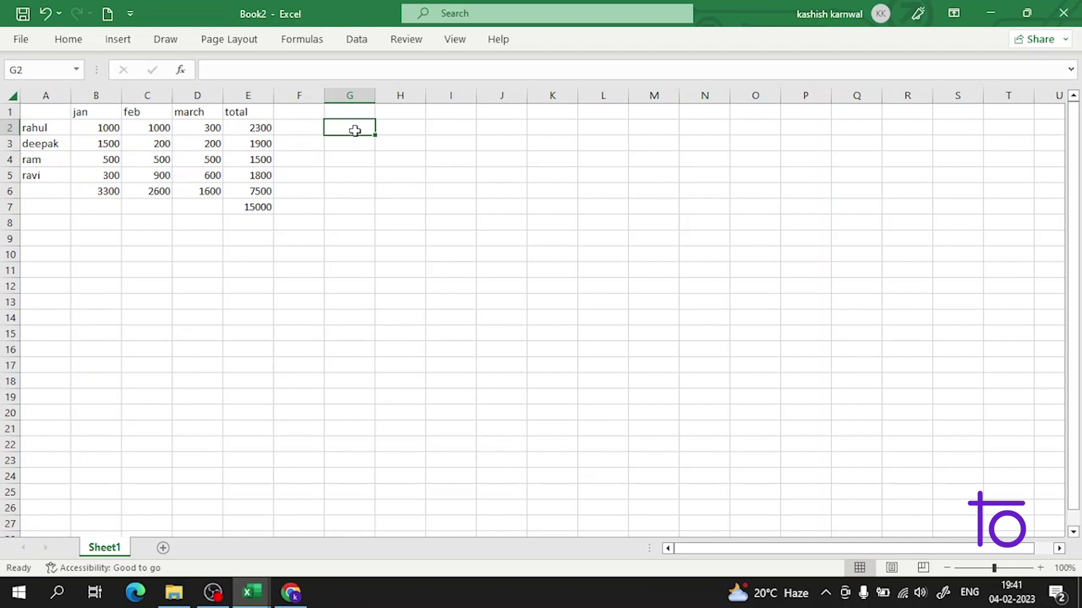
Enter a negated MIN formula over B2:B9 in cell G2, closing the Help pane.
{"action": "double_click", "coordinate": [356, 130]}
{"action": "type", "text": "min"}
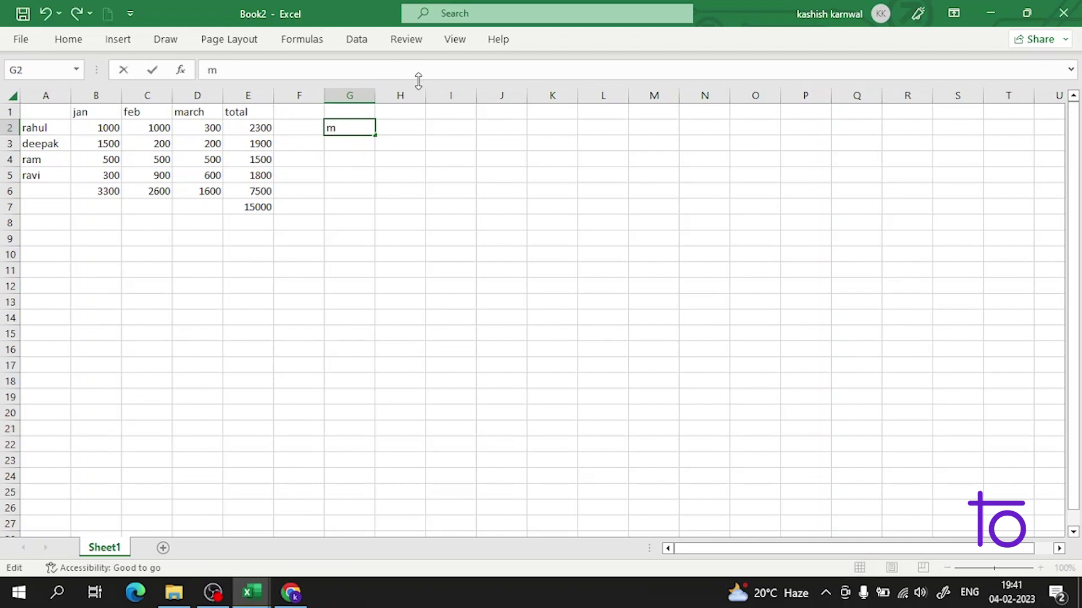
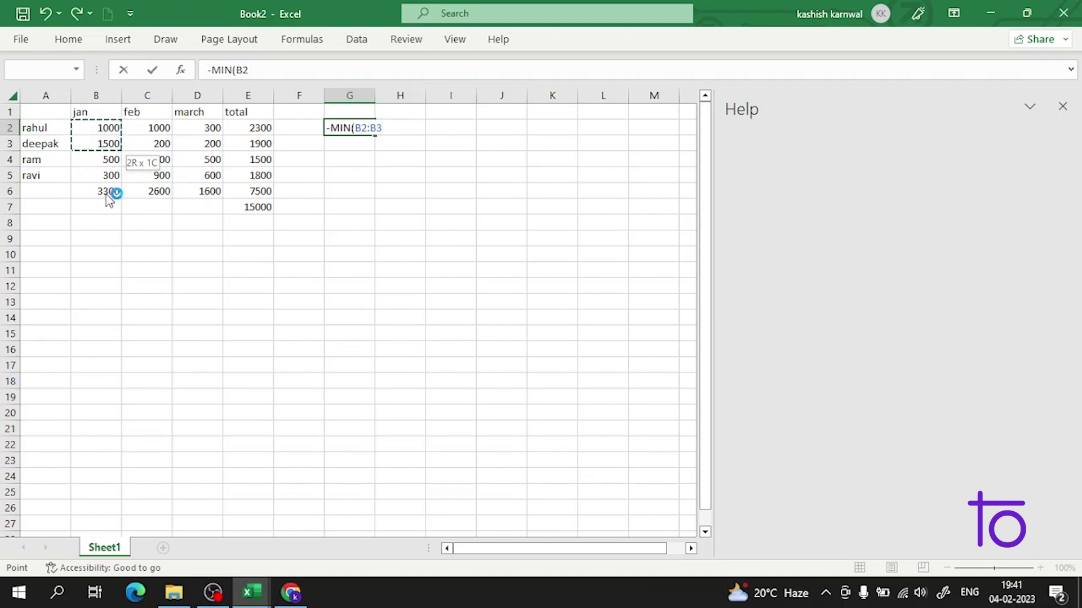
{"action": "left_click_drag", "start_coordinate": [104, 172], "coordinate": [96, 239]}
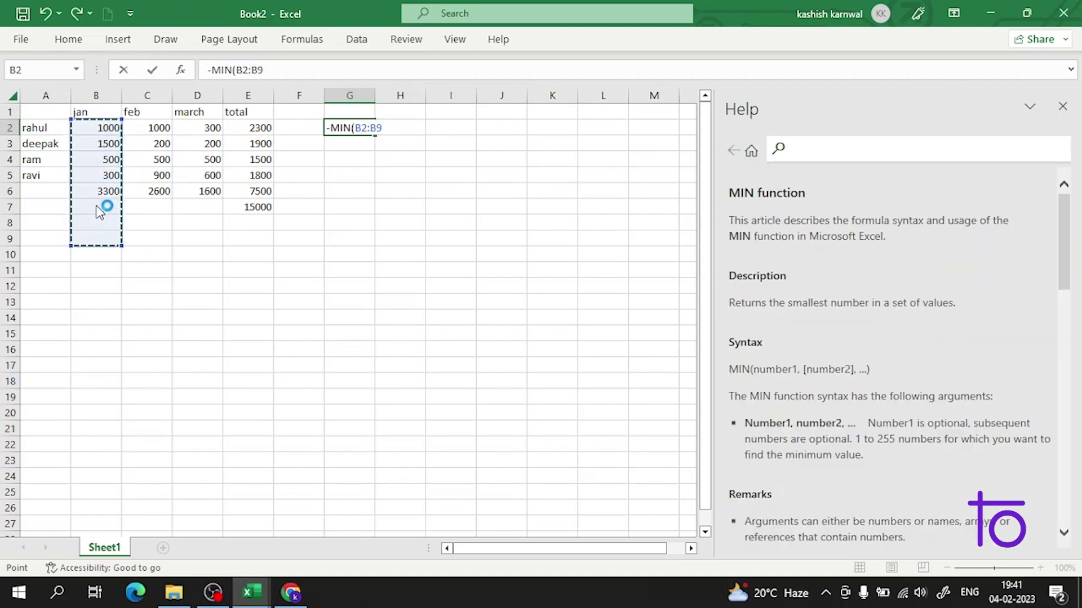
{"action": "left_click", "coordinate": [1062, 107]}
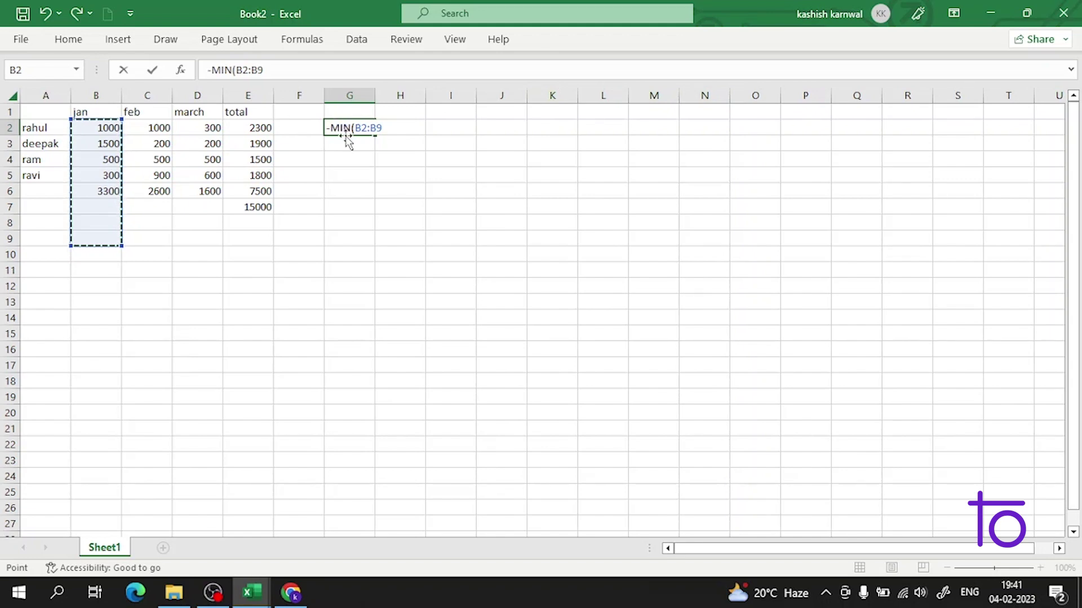
{"action": "key", "text": "Return"}
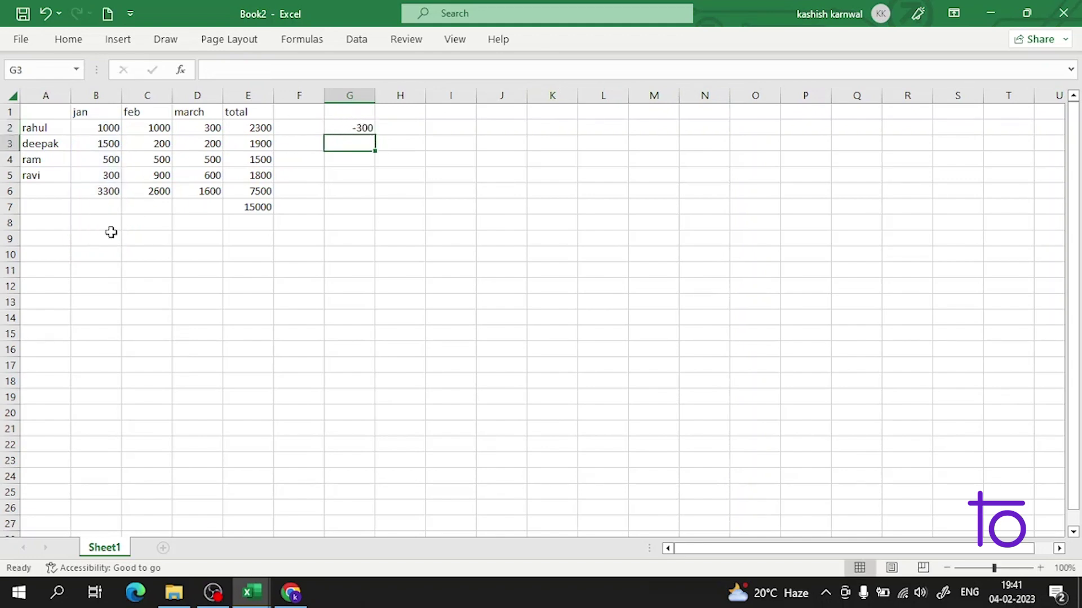
{"action": "left_click", "coordinate": [115, 212]}
{"action": "left_click", "coordinate": [354, 128]}
{"action": "double_click", "coordinate": [349, 128]}
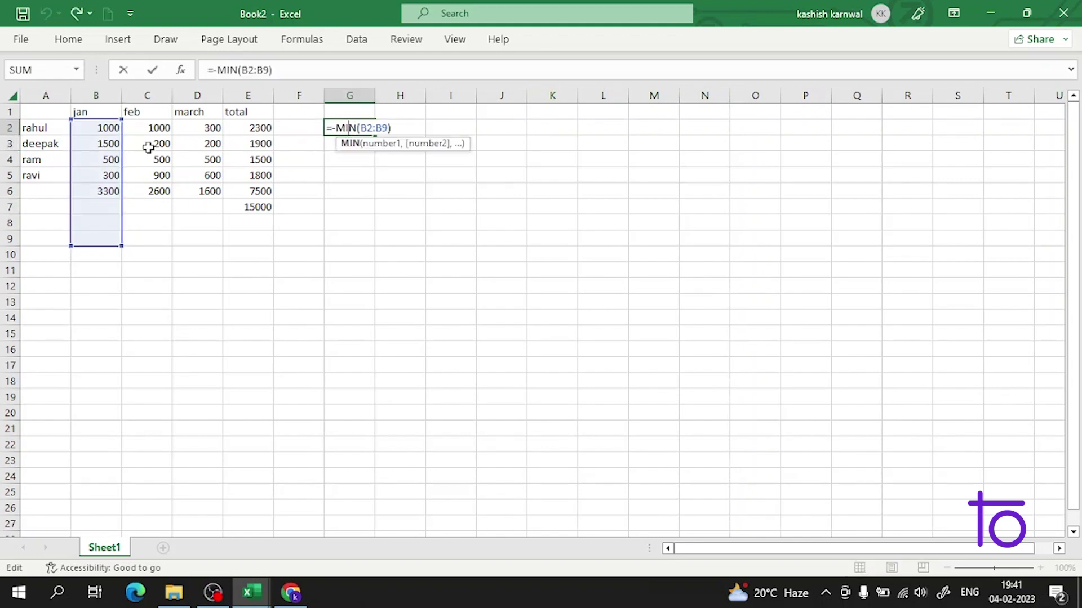
{"action": "key", "text": "Escape"}
{"action": "left_click", "coordinate": [96, 226]}
{"action": "left_click_drag", "start_coordinate": [96, 130], "coordinate": [109, 171]}
Rewrite the negated MIN formula in cell G2 to cover the range B2:B6.
{"action": "left_click", "coordinate": [357, 127]}
{"action": "double_click", "coordinate": [358, 128]}
{"action": "left_click_drag", "start_coordinate": [391, 127], "coordinate": [337, 128]}
{"action": "type", "text": "min"}
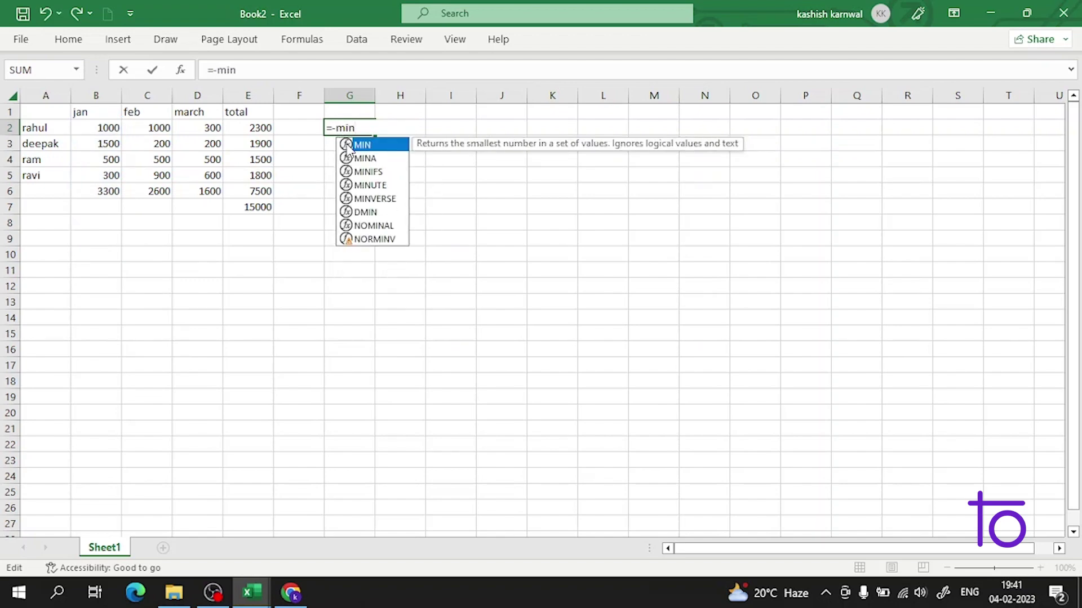
{"action": "double_click", "coordinate": [351, 148]}
{"action": "left_click", "coordinate": [110, 132]}
{"action": "left_click_drag", "start_coordinate": [110, 132], "coordinate": [111, 193]}
{"action": "key", "text": "Return"}
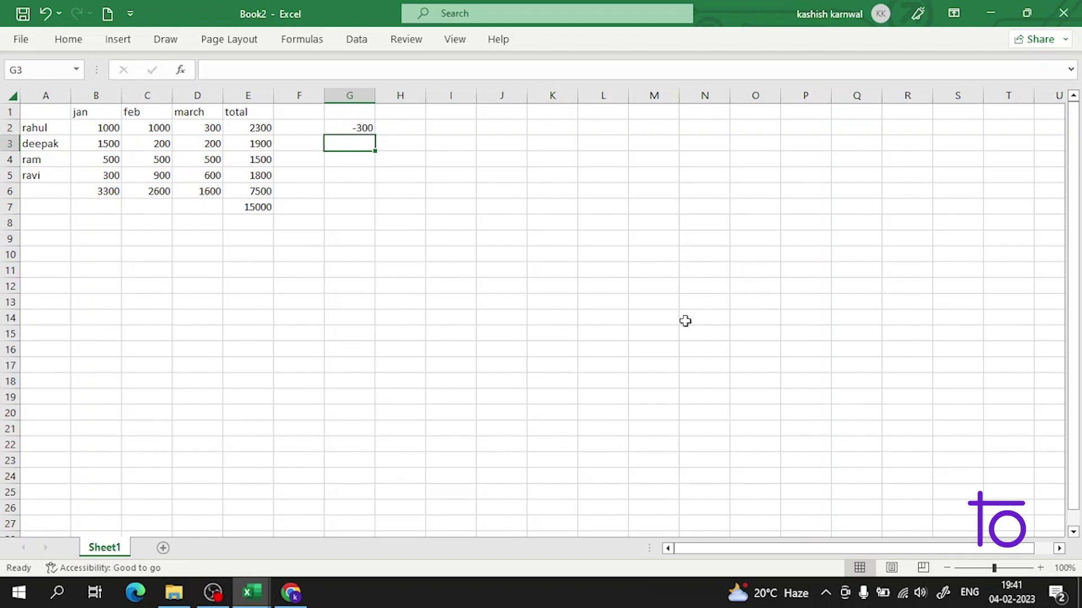
Show formulas in the worksheet and delete the SUM formulas under the jan, feb and march columns in row 6.
{"action": "key", "text": "ctrl+grave"}
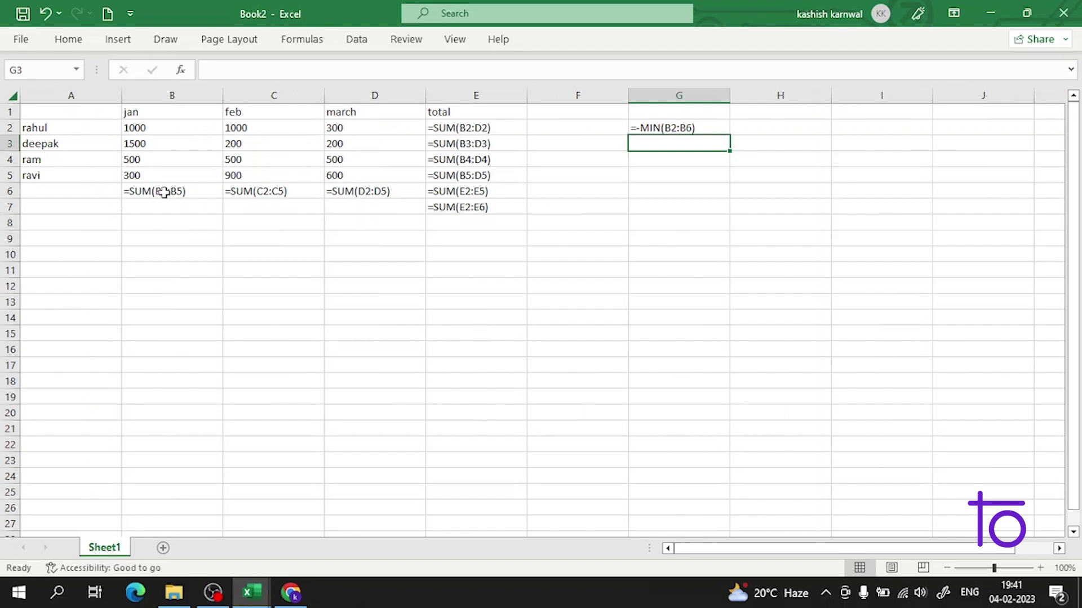
{"action": "double_click", "coordinate": [191, 192]}
{"action": "left_click_drag", "start_coordinate": [191, 191], "coordinate": [101, 181]}
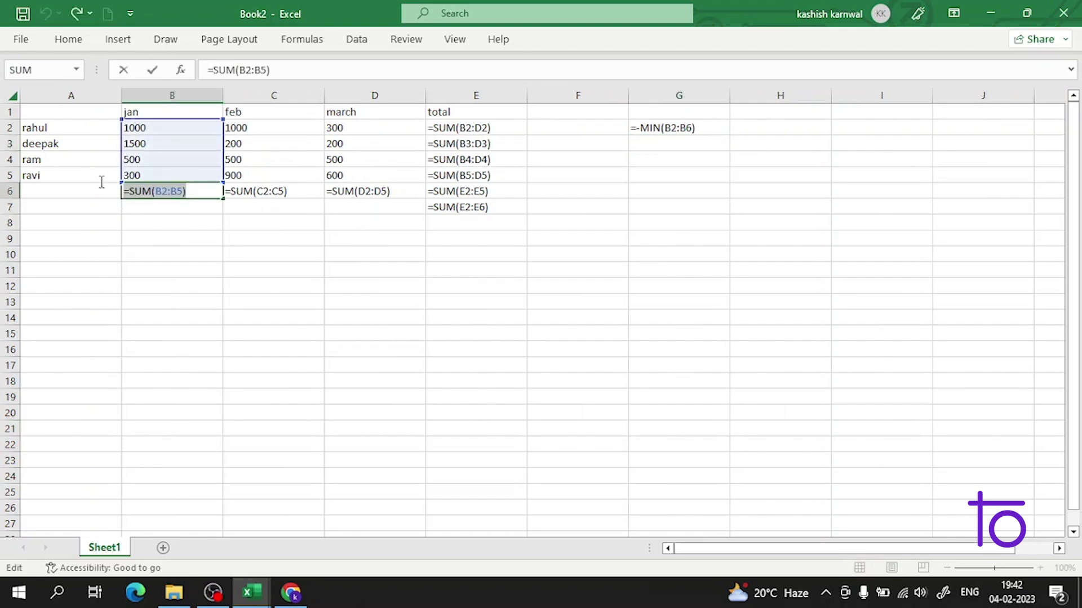
{"action": "key", "text": "BackSpace"}
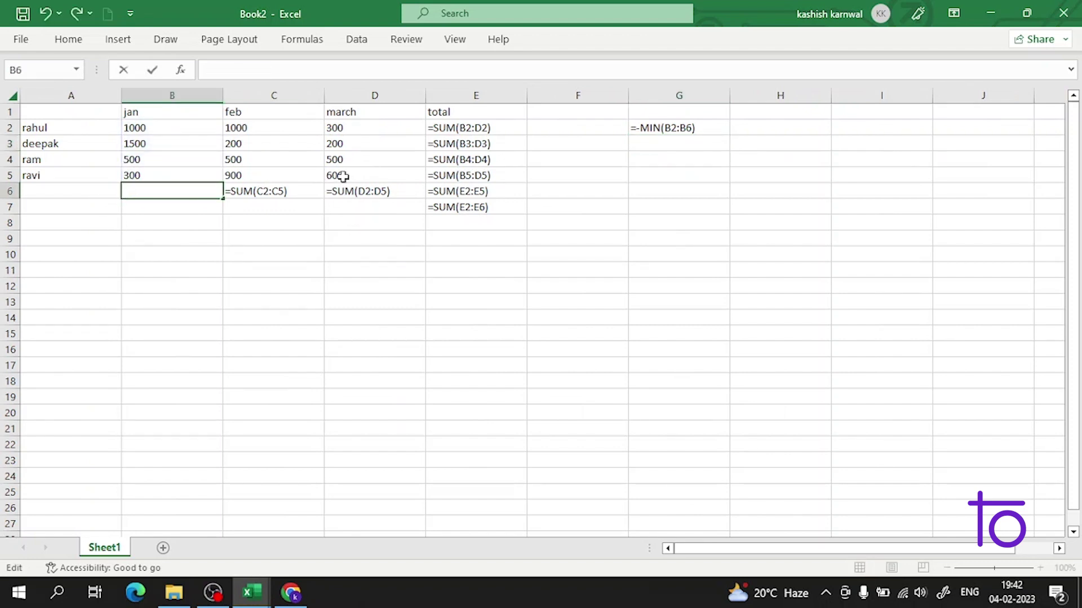
{"action": "double_click", "coordinate": [389, 190]}
{"action": "left_click_drag", "start_coordinate": [404, 201], "coordinate": [201, 193]}
{"action": "key", "text": "BackSpace"}
{"action": "double_click", "coordinate": [296, 190]}
{"action": "key", "text": "BackSpace"}
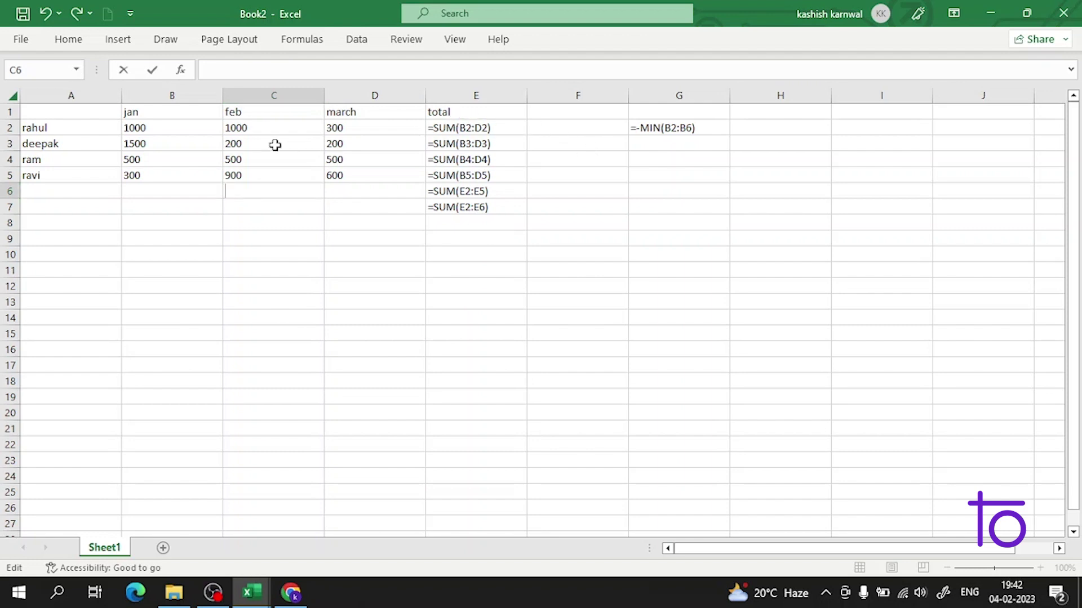
Remove the minus sign from the MIN formula in cell G2.
{"action": "double_click", "coordinate": [671, 128]}
{"action": "left_click", "coordinate": [552, 177]}
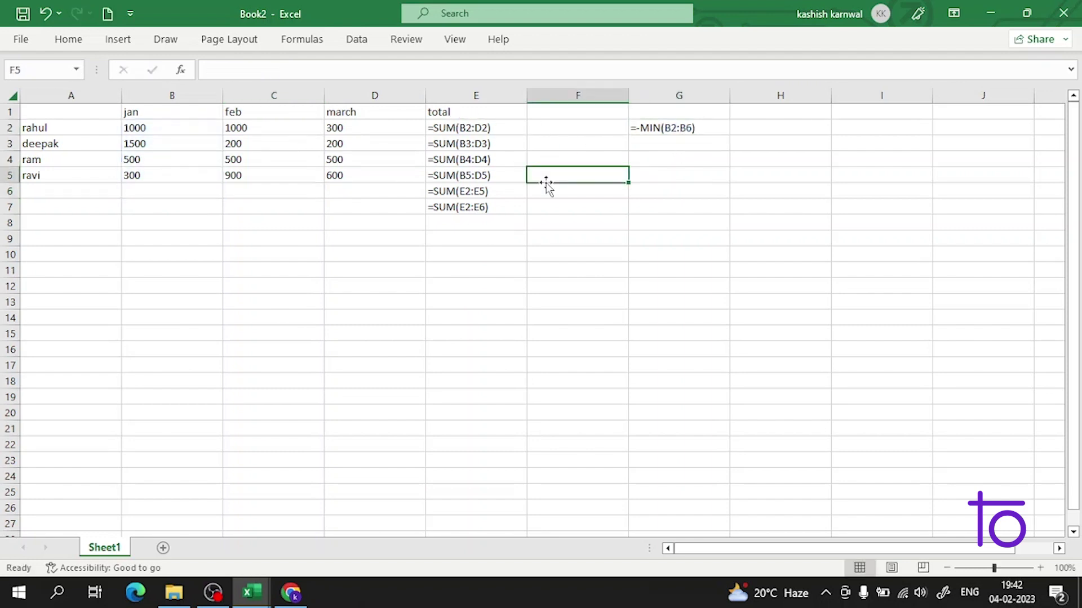
{"action": "double_click", "coordinate": [645, 127]}
{"action": "key", "text": "BackSpace"}
{"action": "key", "text": "Return"}
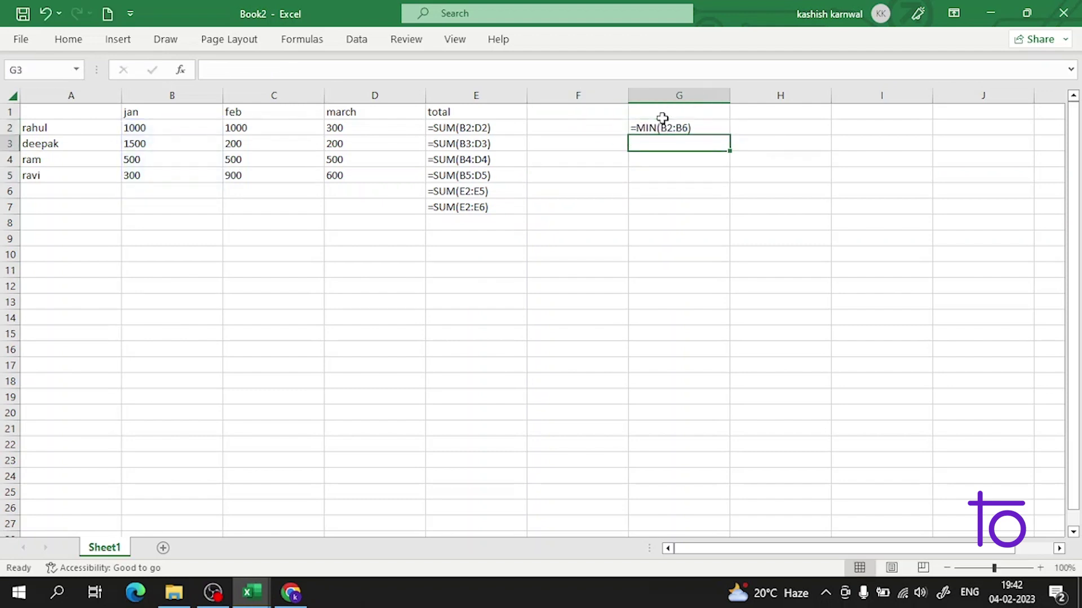
{"action": "right_click", "coordinate": [664, 114]}
{"action": "key", "text": "Escape"}
{"action": "double_click", "coordinate": [697, 127]}
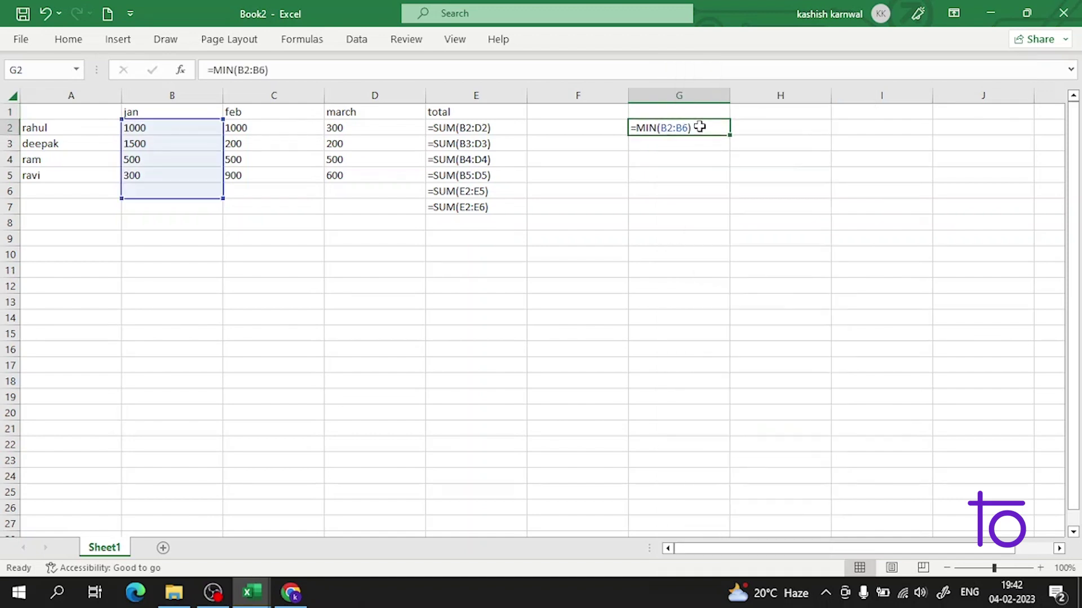
{"action": "key", "text": "Return"}
{"action": "left_click", "coordinate": [707, 128]}
{"action": "left_click_drag", "start_coordinate": [708, 128], "coordinate": [550, 125]}
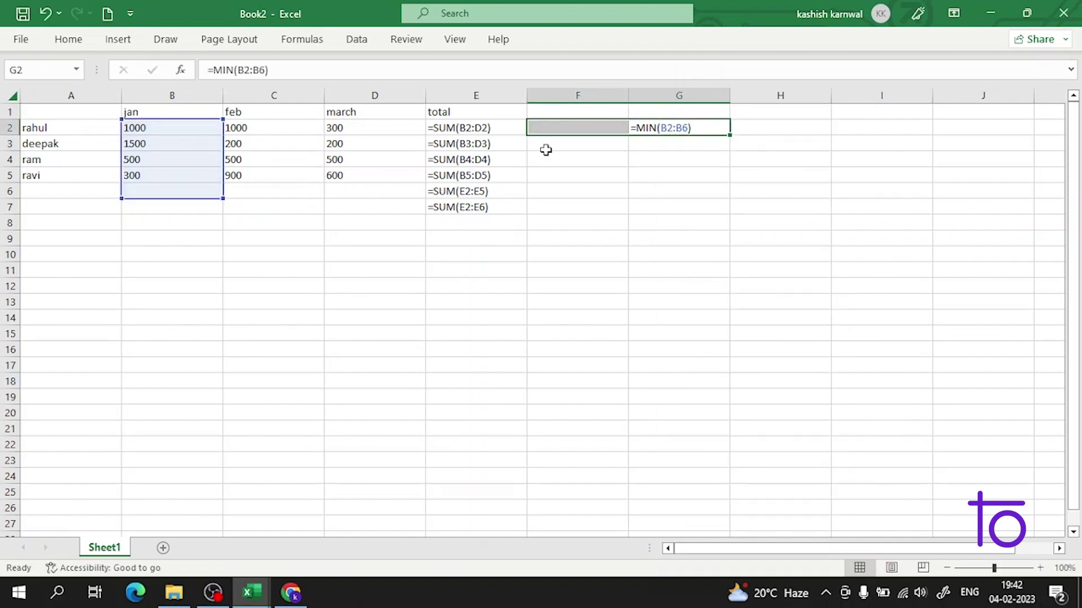
{"action": "left_click", "coordinate": [184, 251]}
Enter a MIN formula over the jan values B2:B5 in cell B8 and check its referenced range.
{"action": "left_click", "coordinate": [166, 221]}
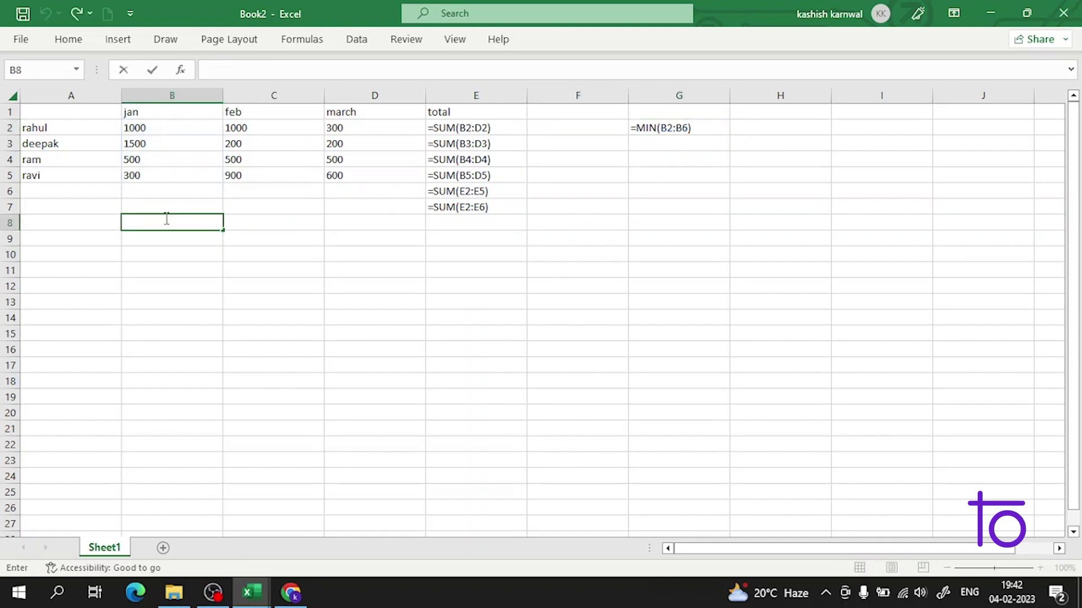
{"action": "type", "text": "=min"}
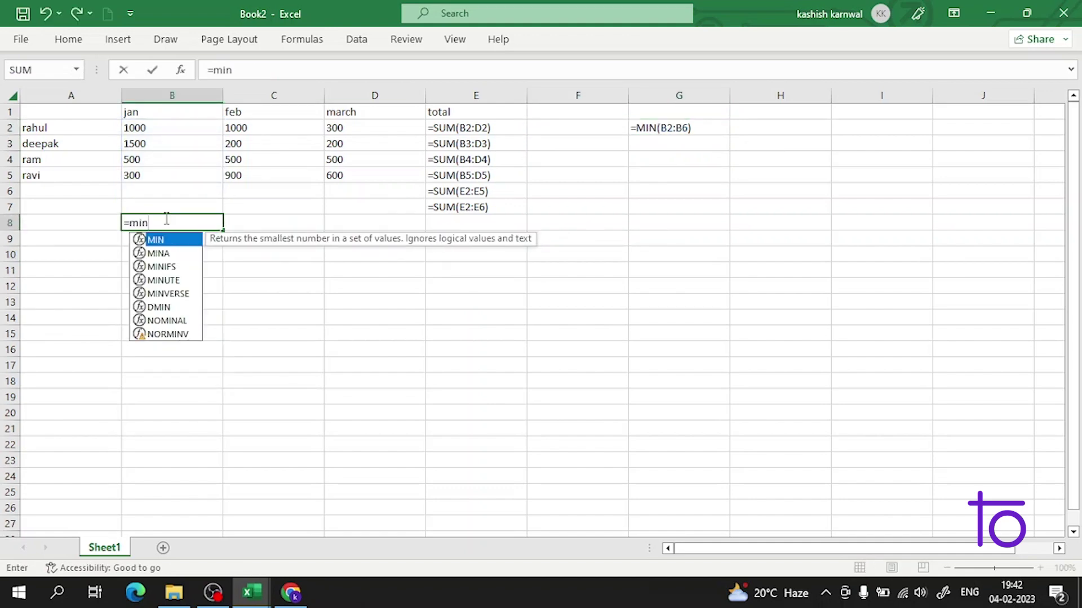
{"action": "double_click", "coordinate": [156, 240]}
{"action": "left_click_drag", "start_coordinate": [158, 129], "coordinate": [164, 167]}
{"action": "key", "text": "Return"}
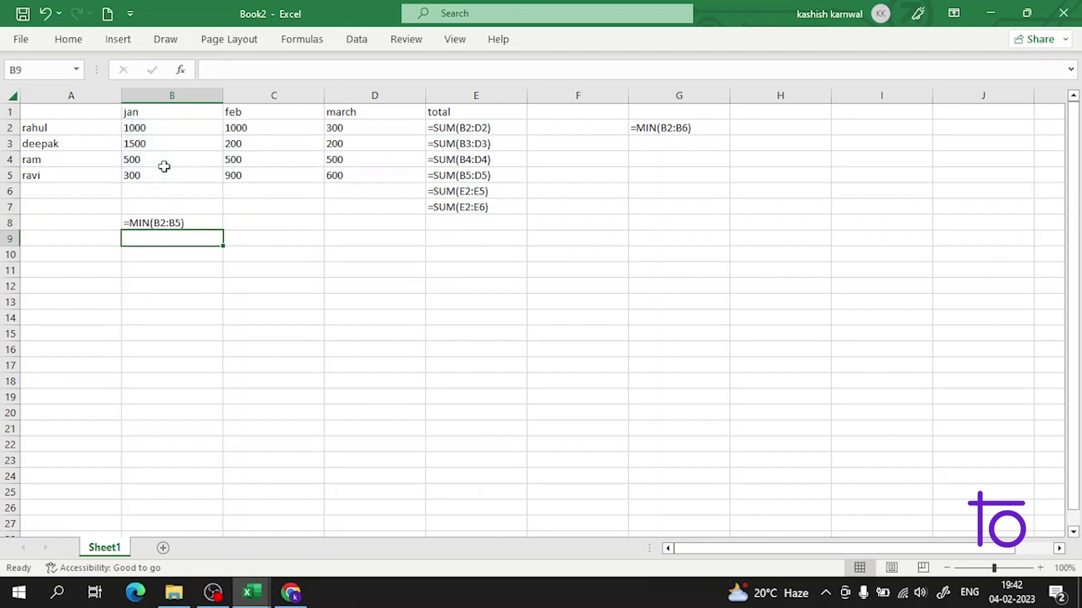
{"action": "double_click", "coordinate": [203, 223]}
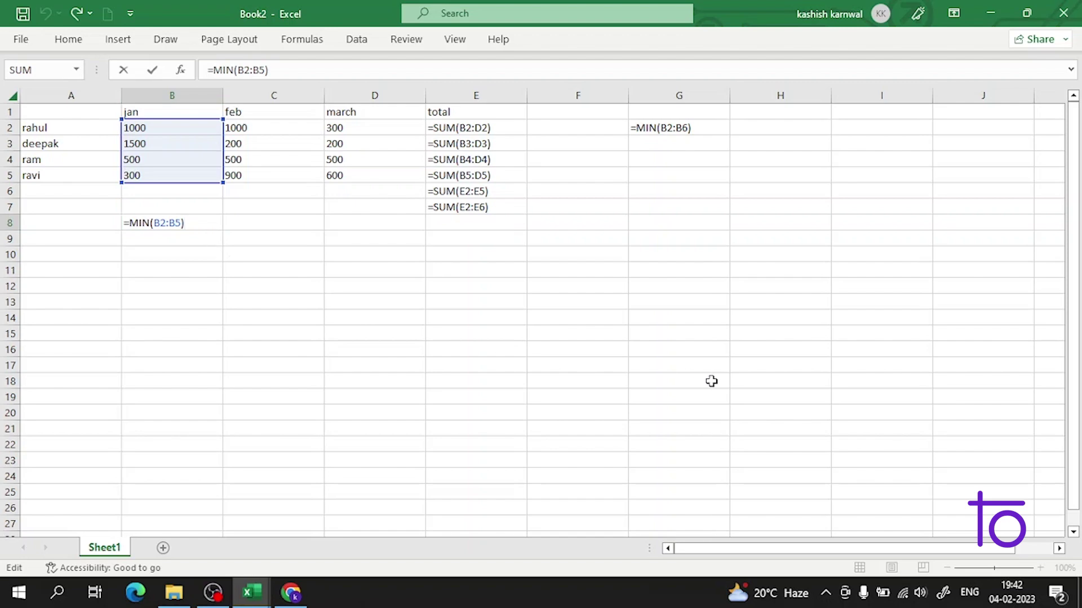
{"action": "left_click", "coordinate": [169, 128]}
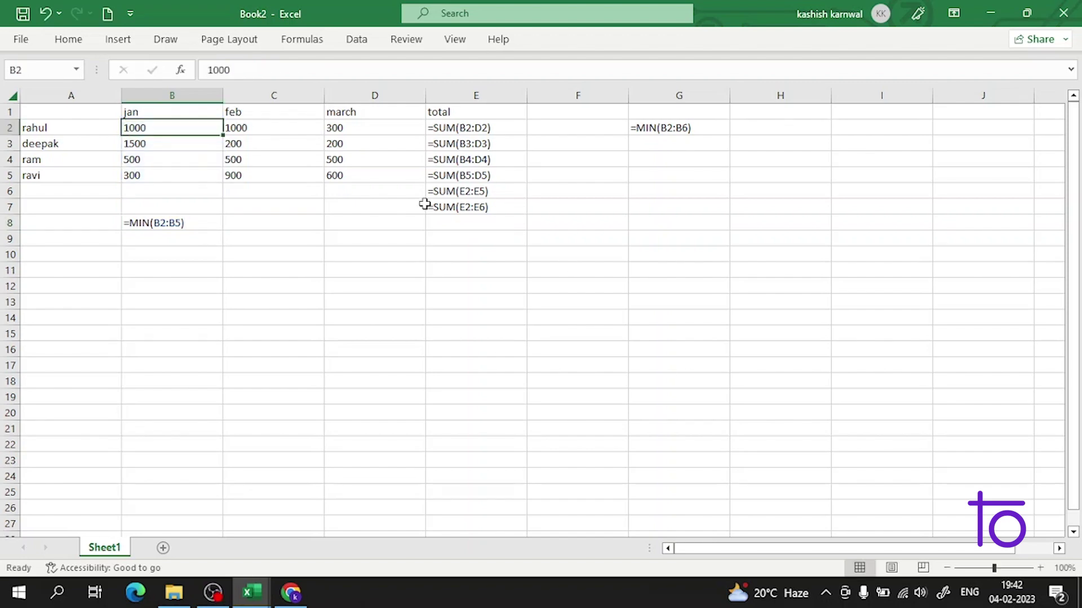
Delete the SUM formulas from cells E2 and E3 in the total column.
{"action": "double_click", "coordinate": [449, 130]}
{"action": "left_click_drag", "start_coordinate": [491, 128], "coordinate": [410, 141]}
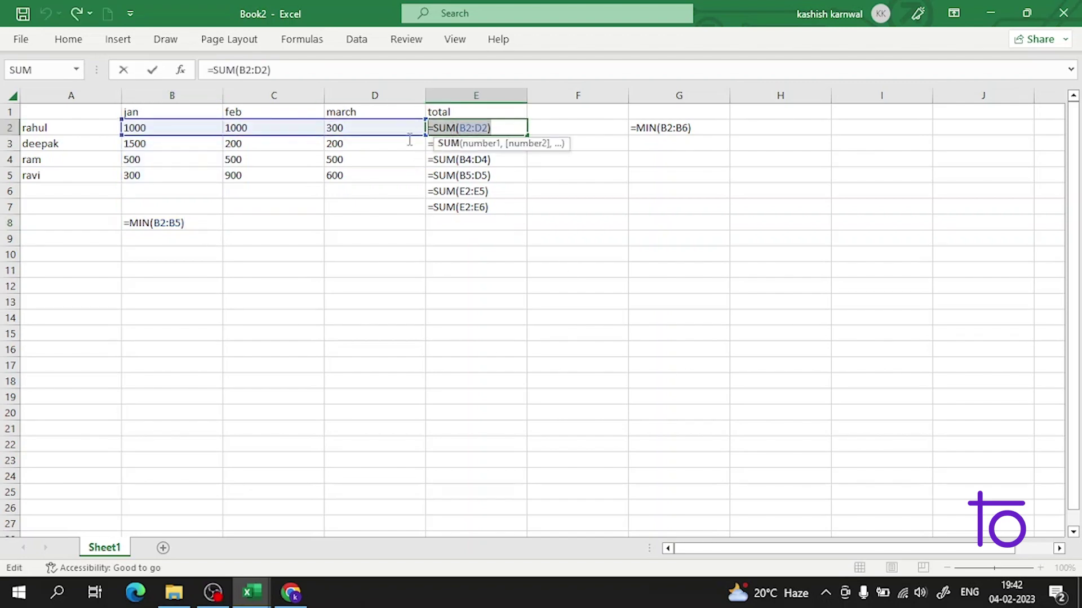
{"action": "key", "text": "BackSpace"}
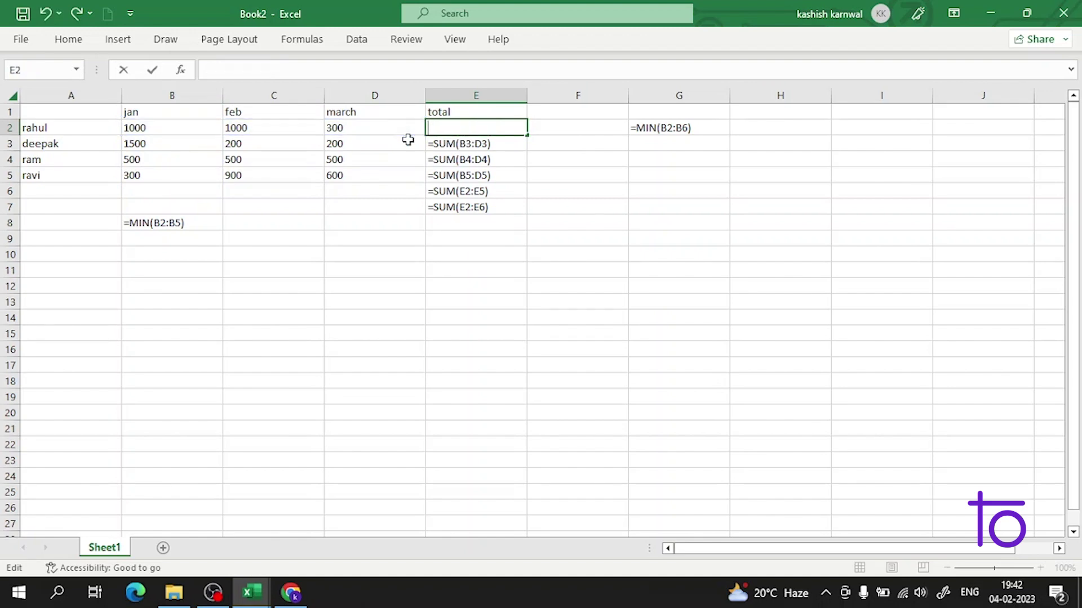
{"action": "double_click", "coordinate": [500, 145]}
{"action": "left_click_drag", "start_coordinate": [500, 144], "coordinate": [406, 139]}
{"action": "key", "text": "BackSpace"}
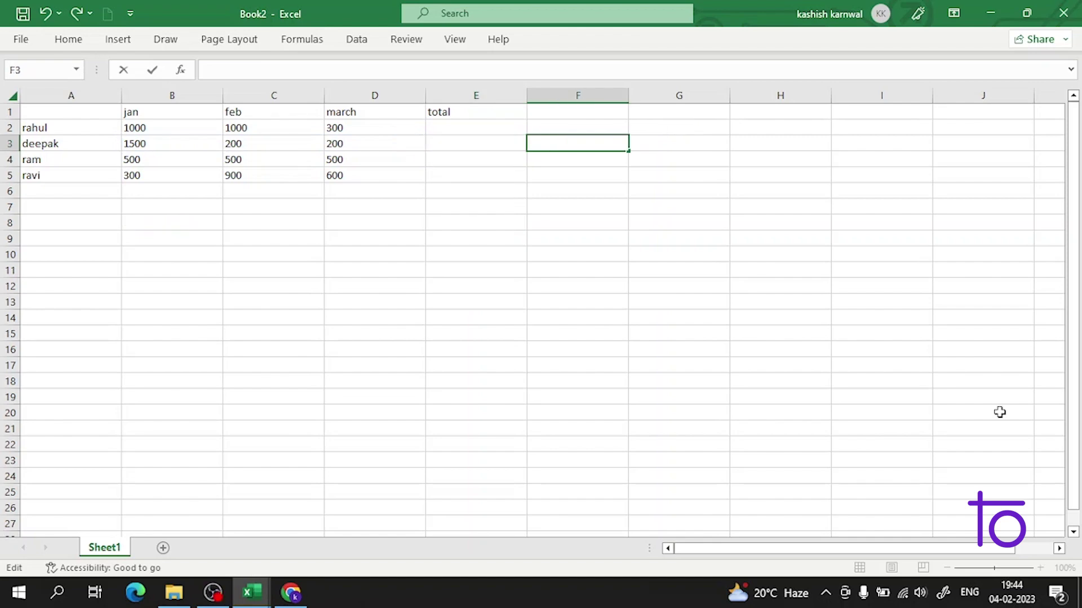
Enter a MIN formula over the jan values B2:B5 in cell B7.
{"action": "left_click", "coordinate": [171, 206]}
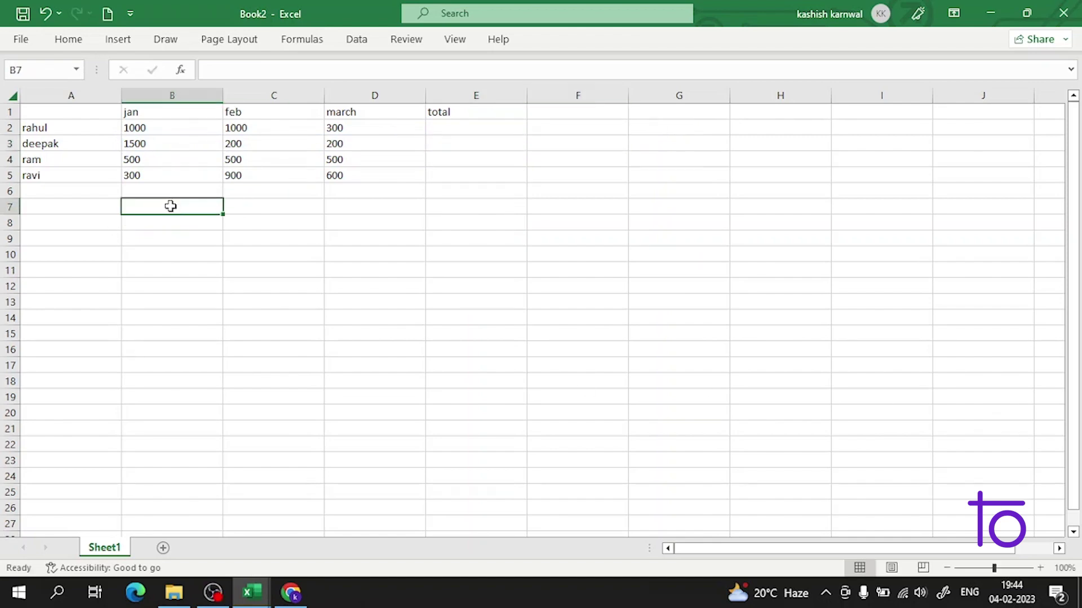
{"action": "type", "text": "=min"}
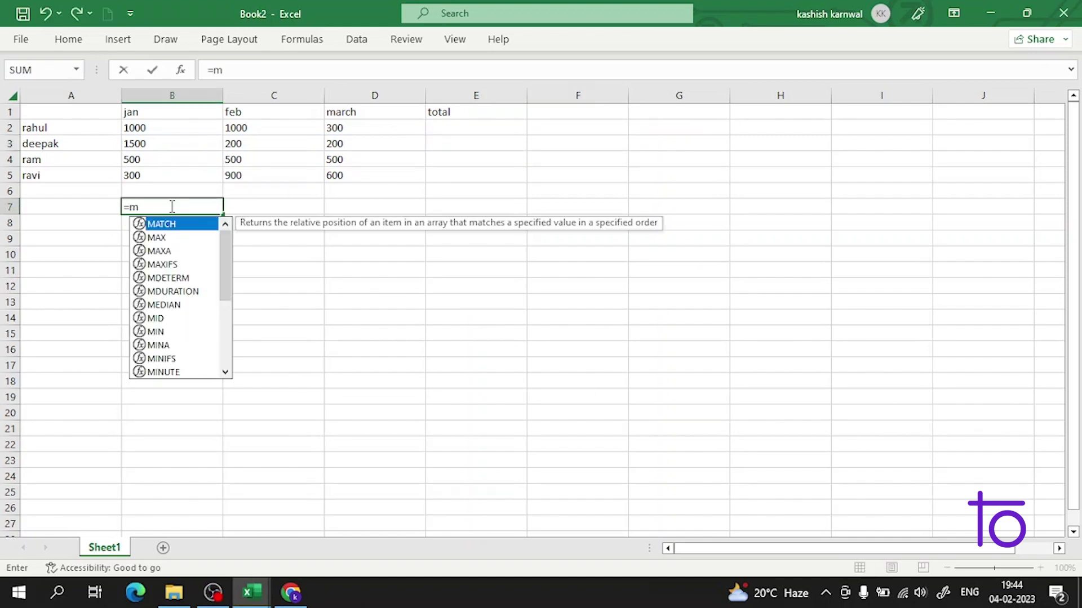
{"action": "double_click", "coordinate": [148, 225]}
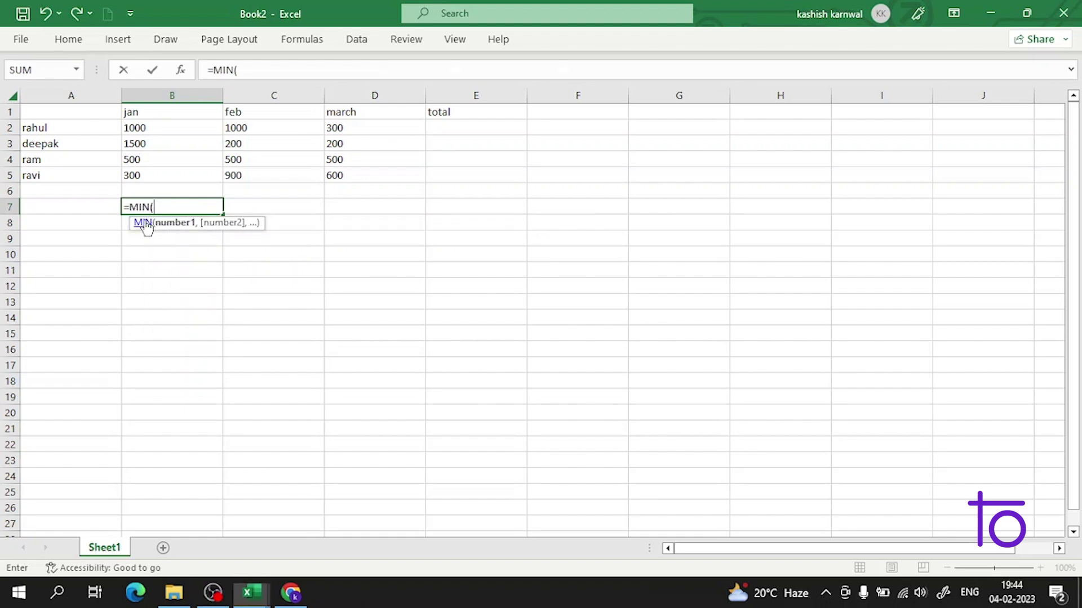
{"action": "left_click_drag", "start_coordinate": [157, 126], "coordinate": [164, 167]}
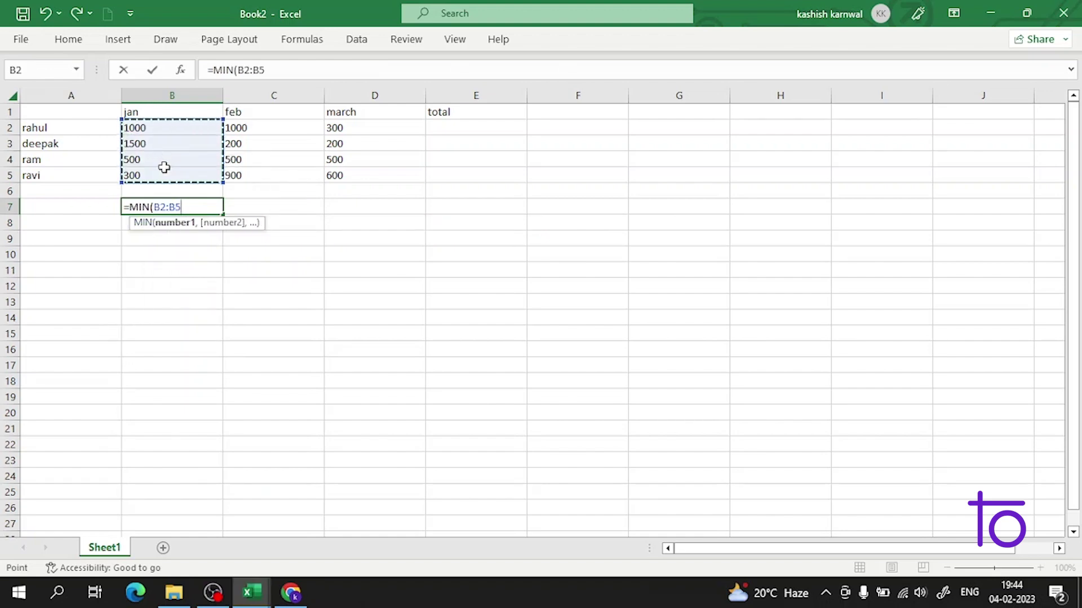
{"action": "key", "text": "Return"}
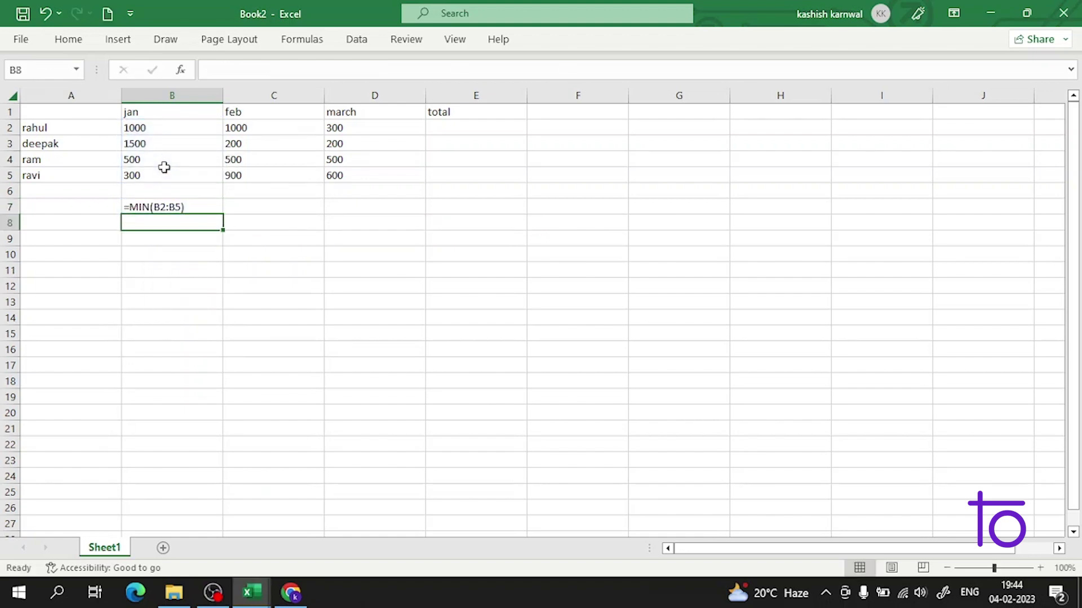
Format the MIN formula cell B7 as Text, change its number format to Number, and reopen its formula for editing.
{"action": "left_click", "coordinate": [172, 203]}
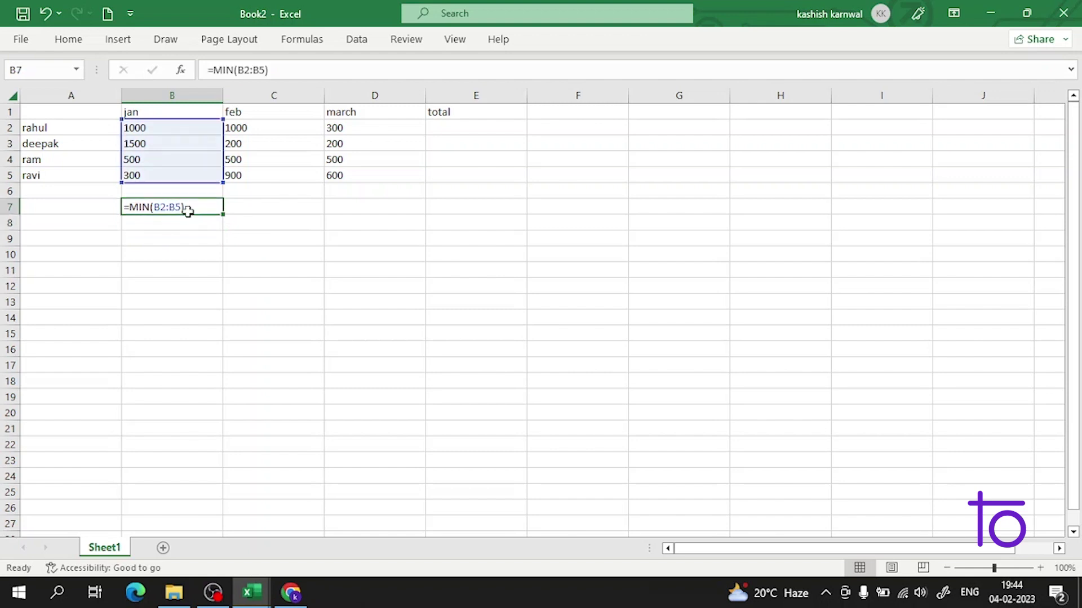
{"action": "left_click", "coordinate": [64, 40]}
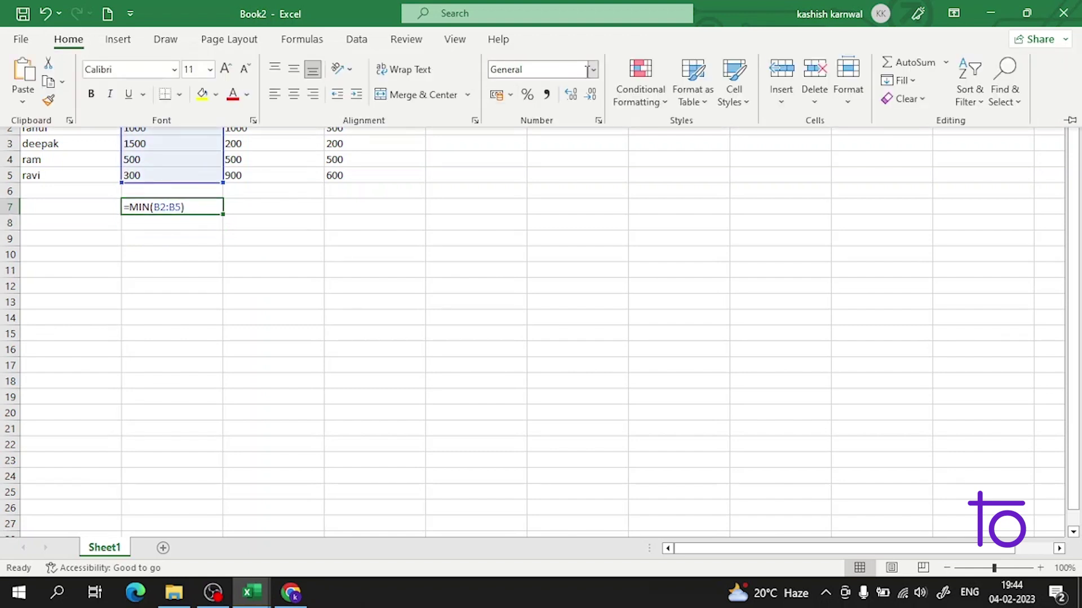
{"action": "left_click", "coordinate": [593, 70]}
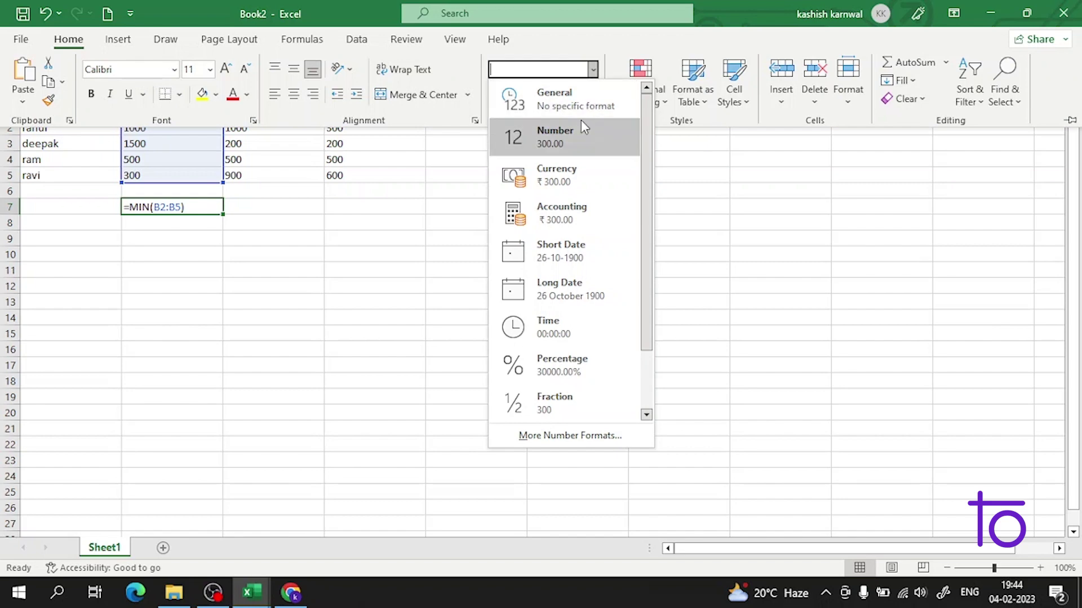
{"action": "scroll", "coordinate": [577, 295], "scroll_direction": "down", "scroll_amount": 1}
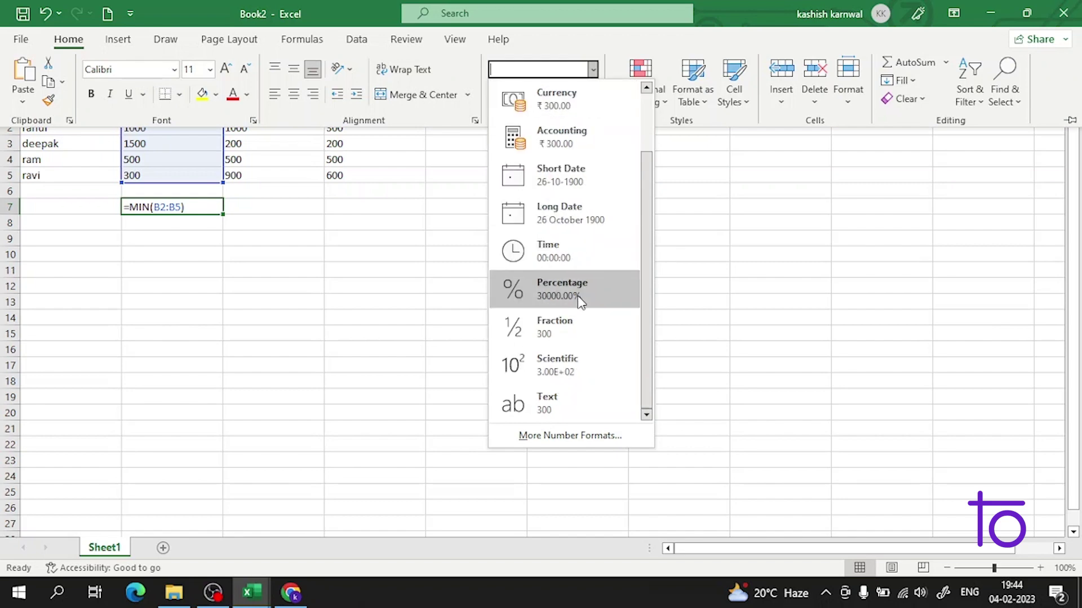
{"action": "left_click", "coordinate": [563, 400]}
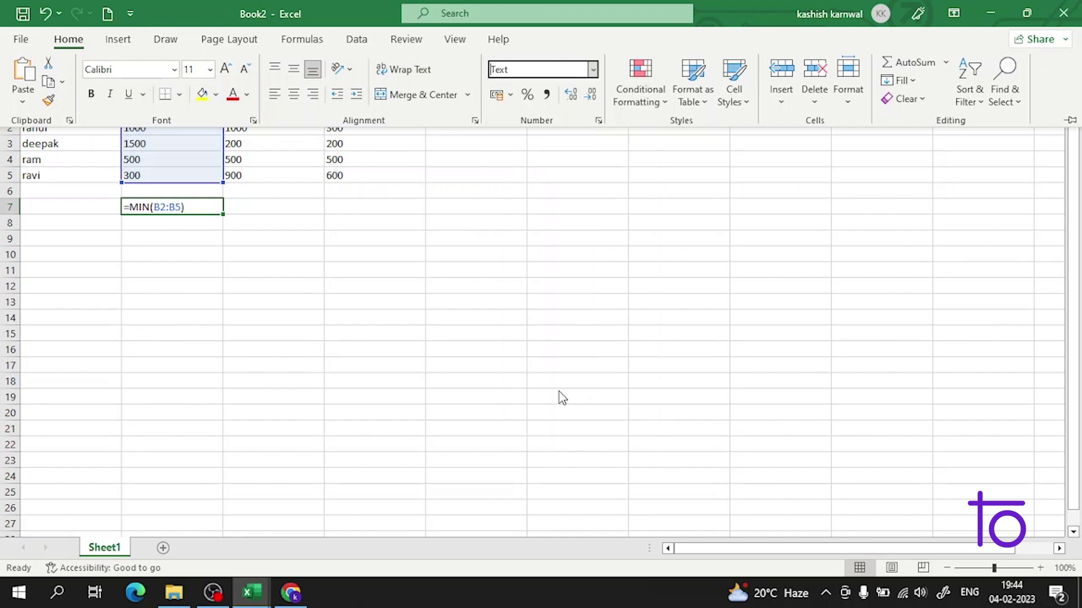
{"action": "left_click", "coordinate": [593, 69]}
{"action": "left_click", "coordinate": [566, 138]}
{"action": "double_click", "coordinate": [195, 206]}
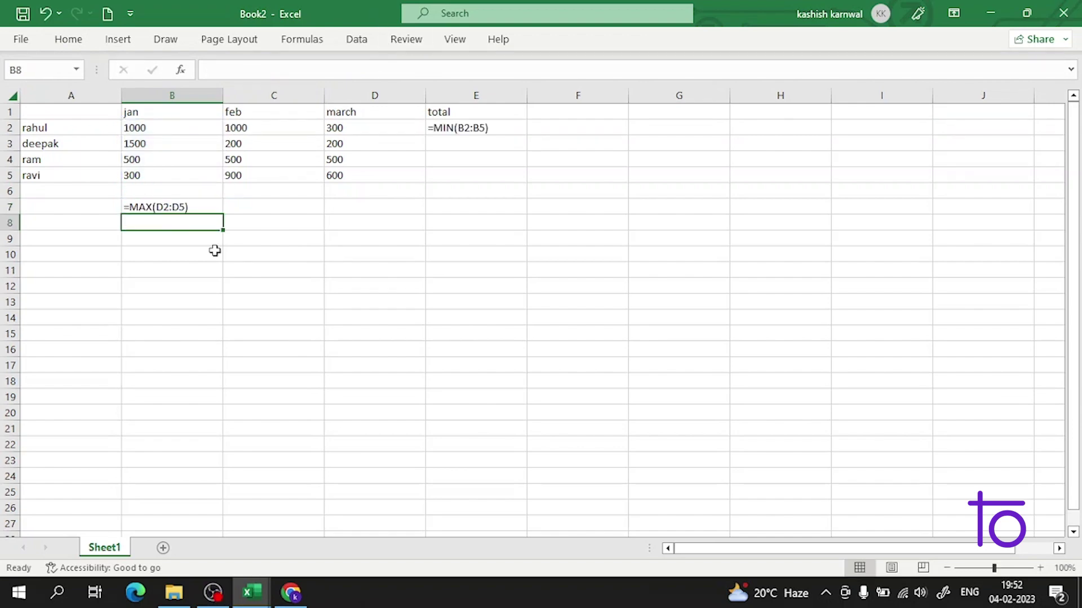
{"action": "left_click", "coordinate": [266, 354]}
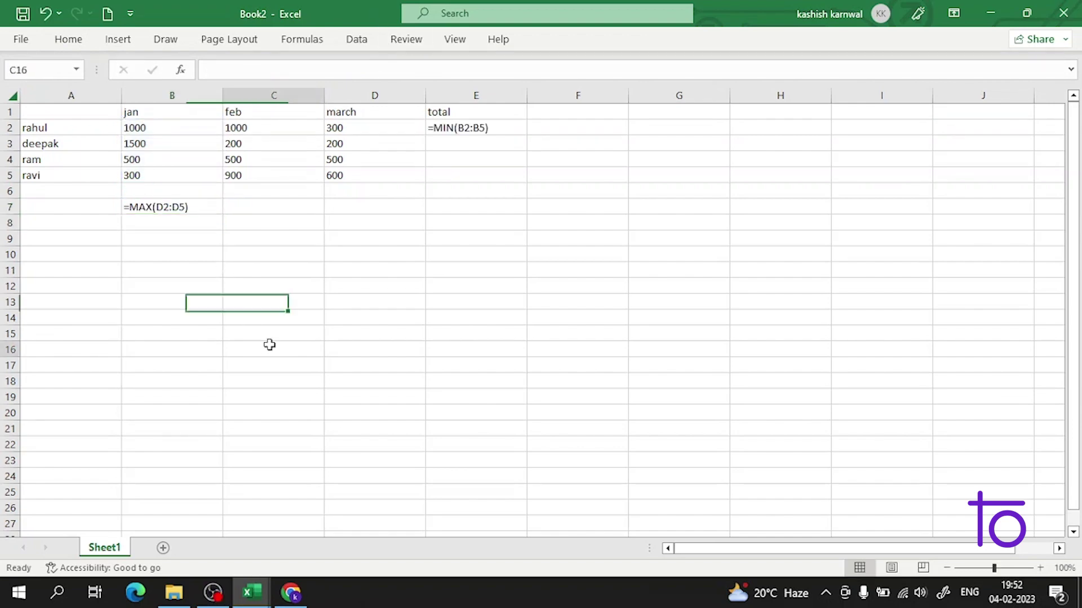
{"action": "double_click", "coordinate": [213, 213]}
{"action": "left_click", "coordinate": [42, 125]}
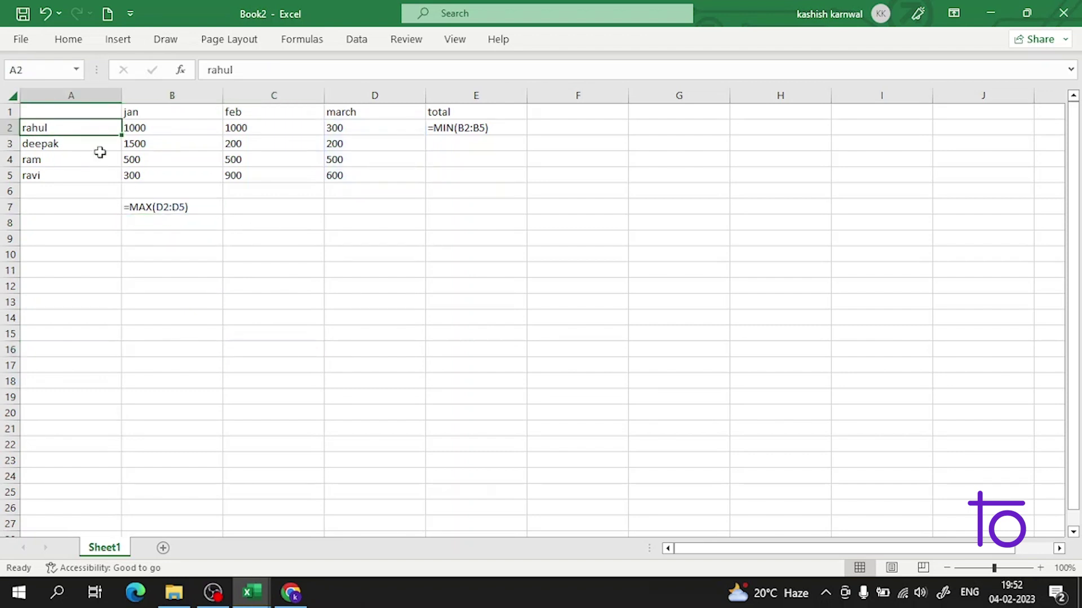
{"action": "left_click", "coordinate": [108, 189]}
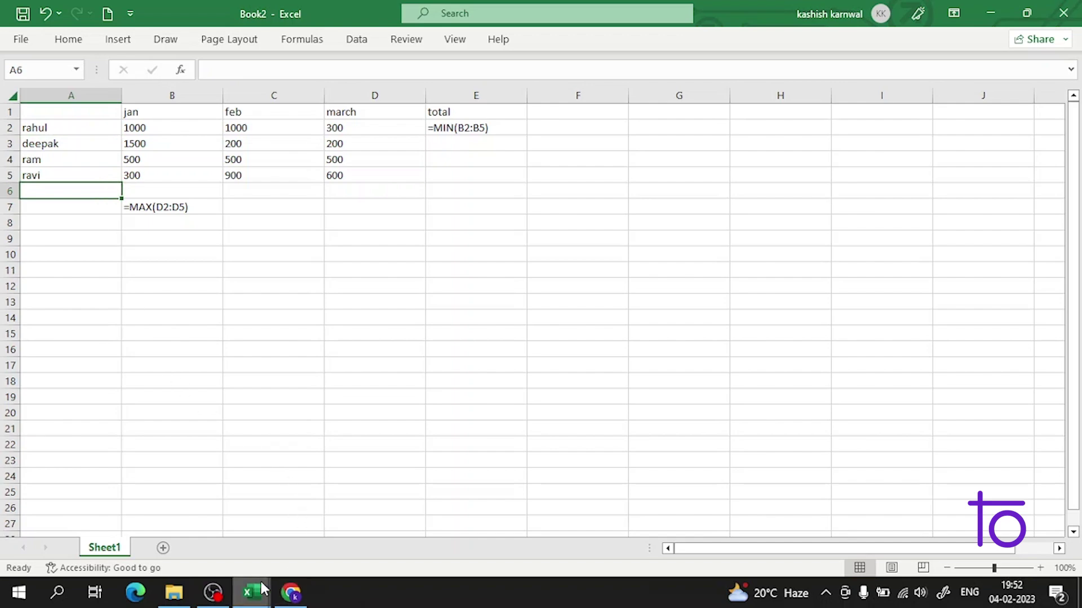
Switch to Book3 and look over the Pokémon table with its MAX and min results.
{"action": "mouse_move", "coordinate": [262, 589]}
{"action": "left_click", "coordinate": [377, 496]}
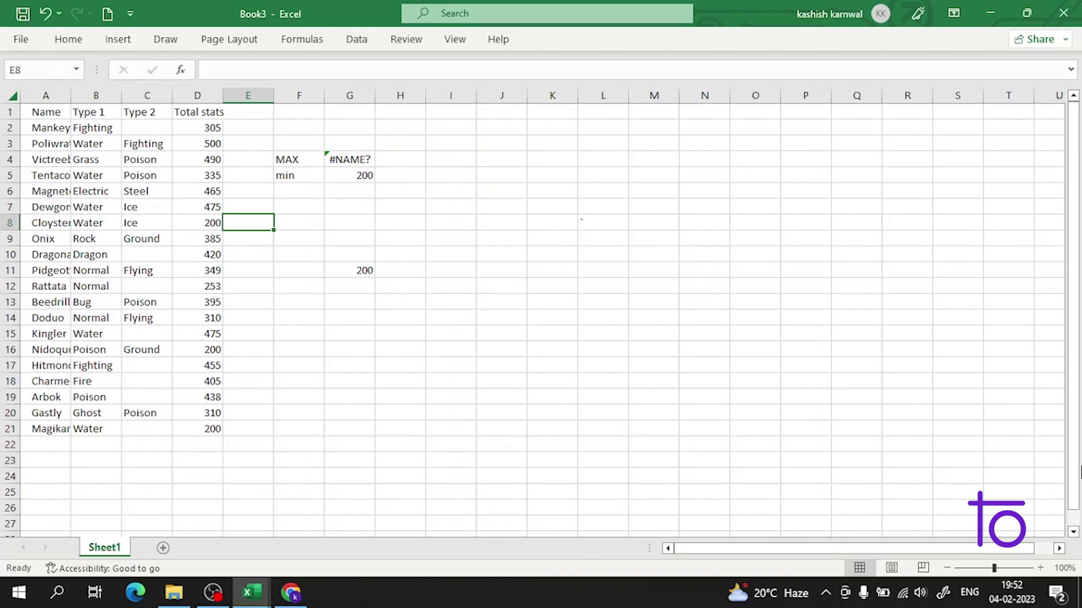
{"action": "left_click", "coordinate": [400, 366]}
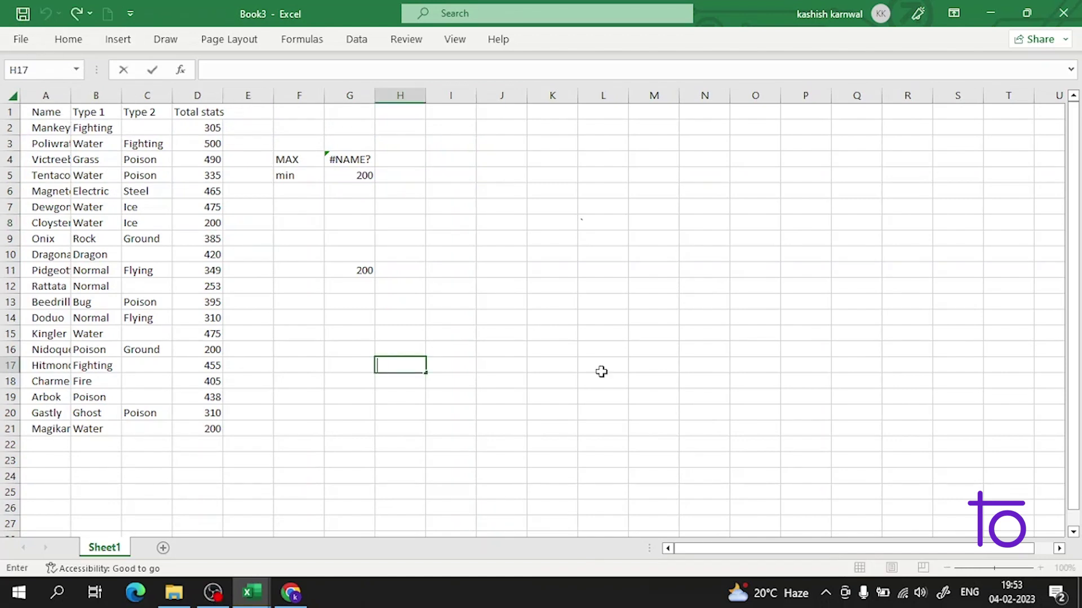
{"action": "left_click", "coordinate": [289, 189]}
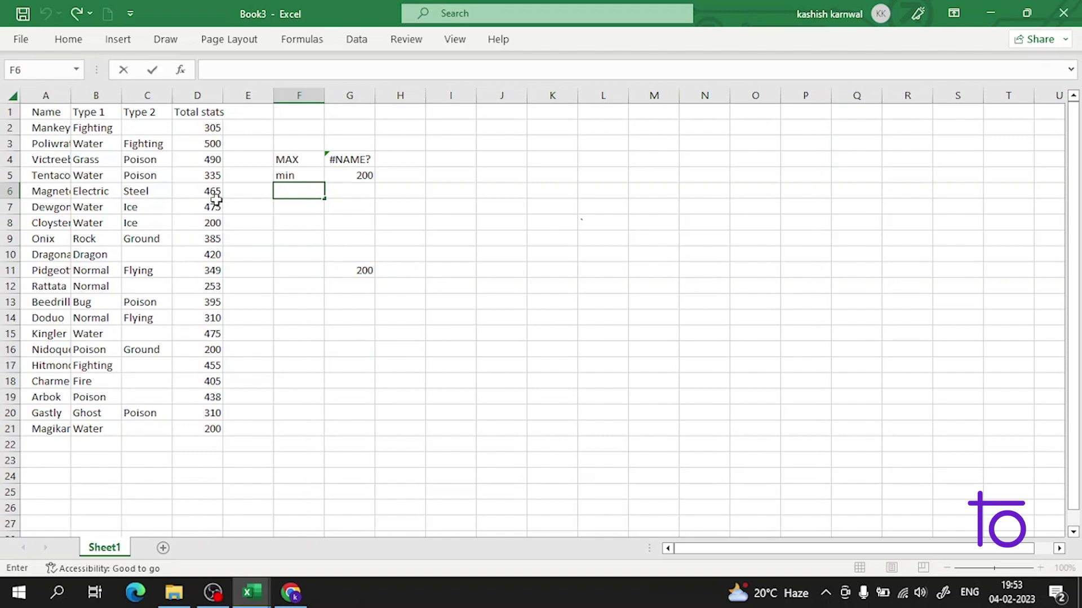
{"action": "left_click", "coordinate": [255, 140]}
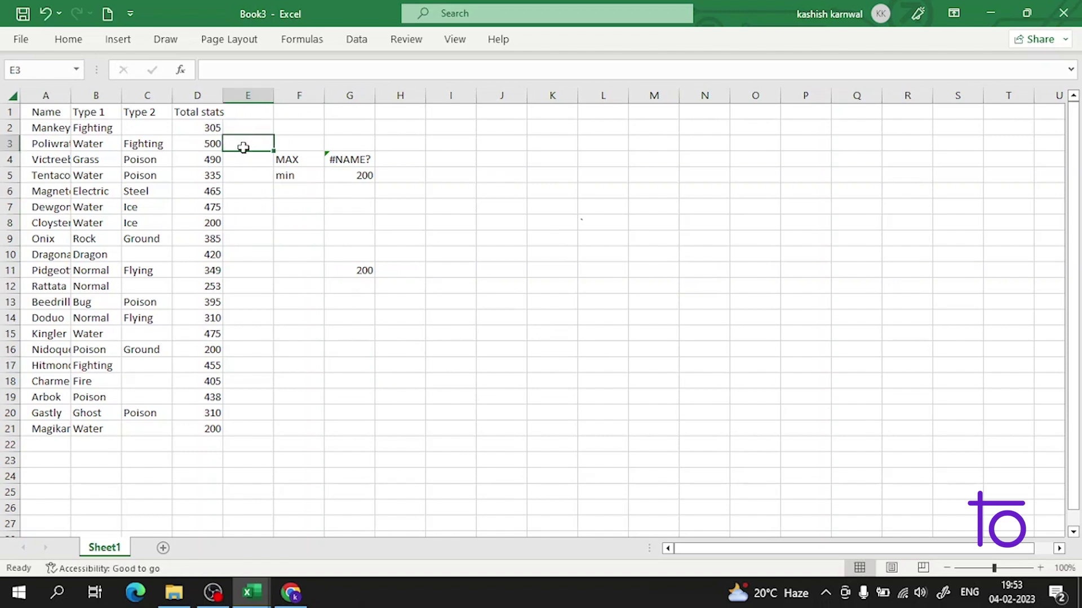
{"action": "left_click", "coordinate": [241, 269]}
{"action": "double_click", "coordinate": [241, 217]}
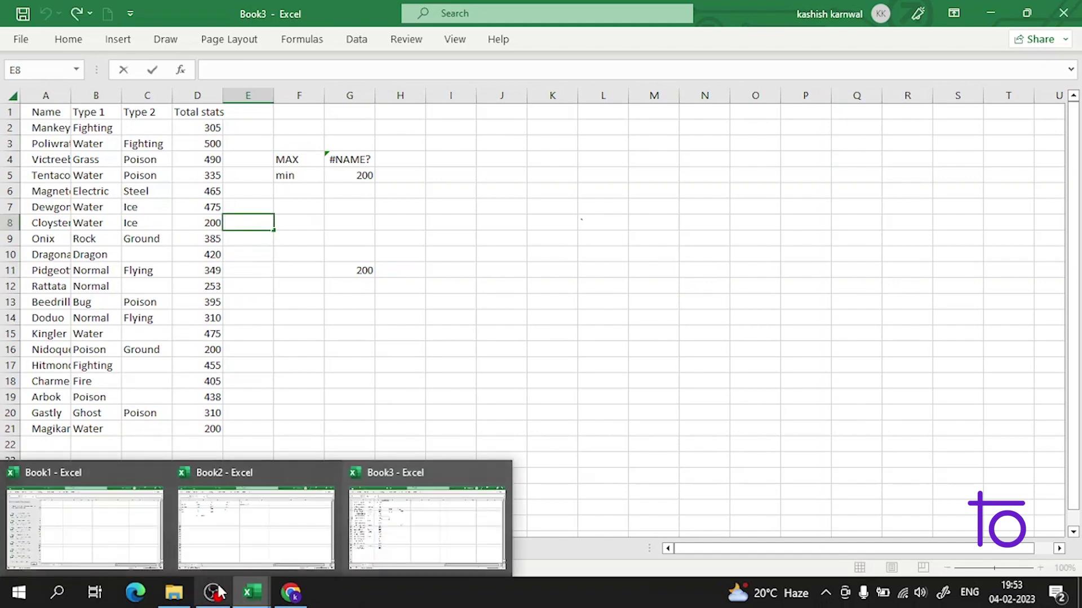
Switch back to Book2, open the MAX formula in cell B7 for editing, and remove the stray B8 reference.
{"action": "left_click", "coordinate": [252, 528]}
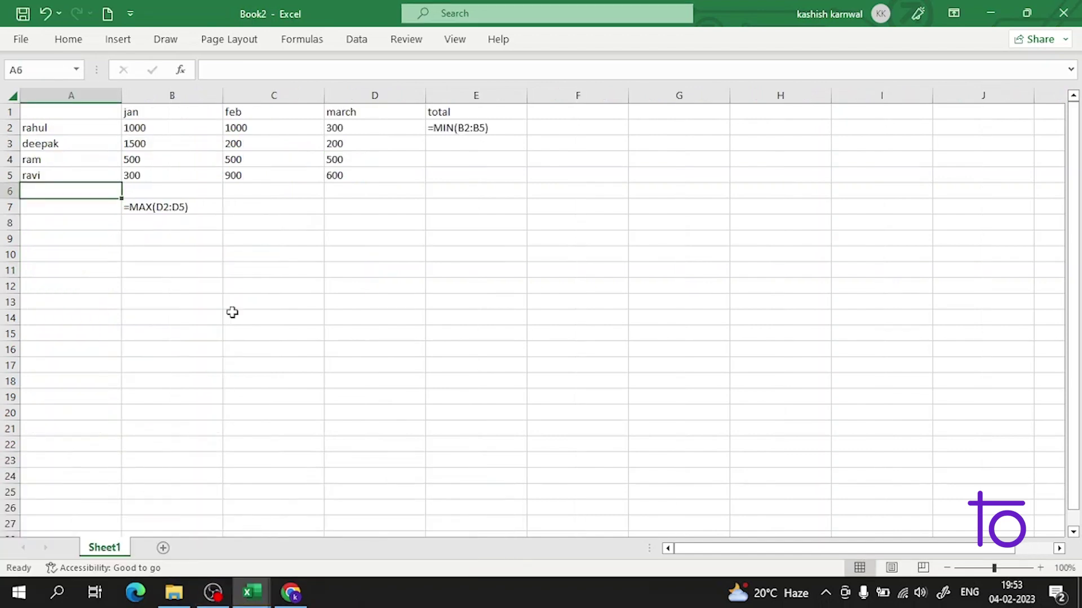
{"action": "double_click", "coordinate": [199, 206]}
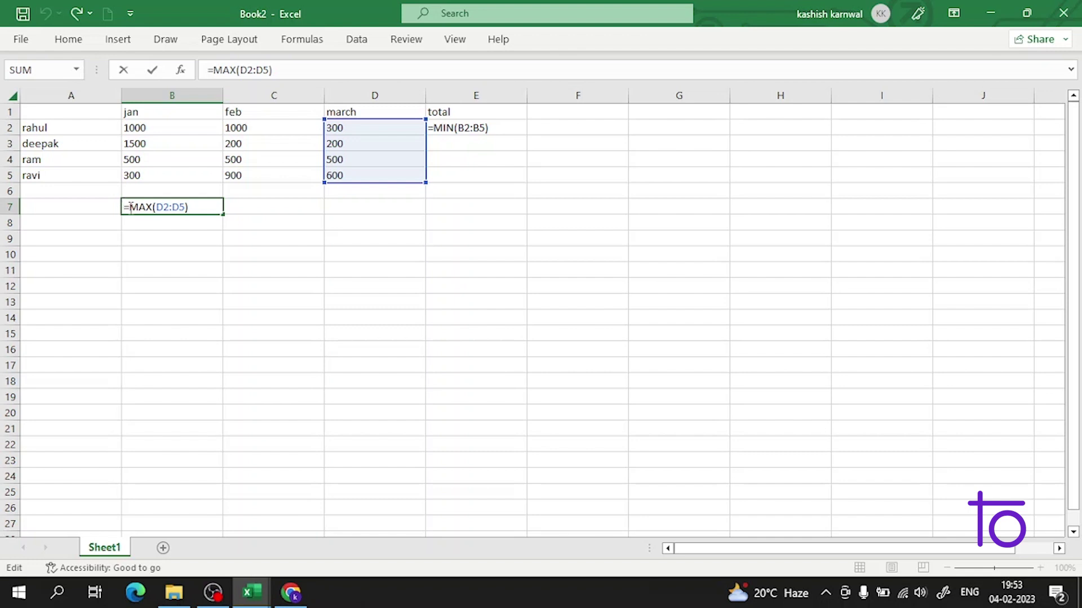
{"action": "left_click", "coordinate": [164, 228]}
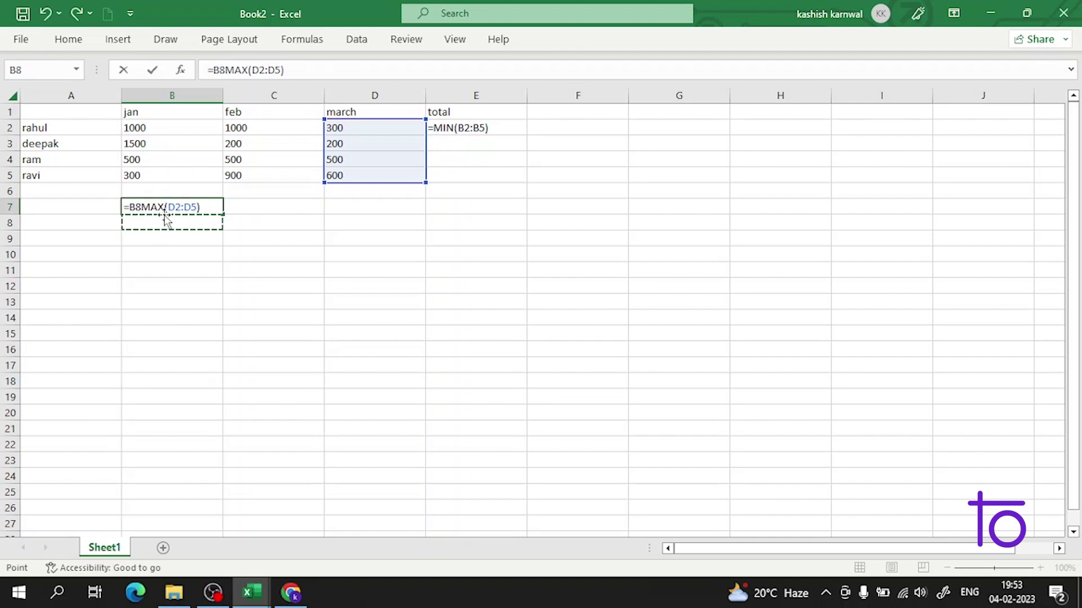
{"action": "key", "text": "BackSpace"}
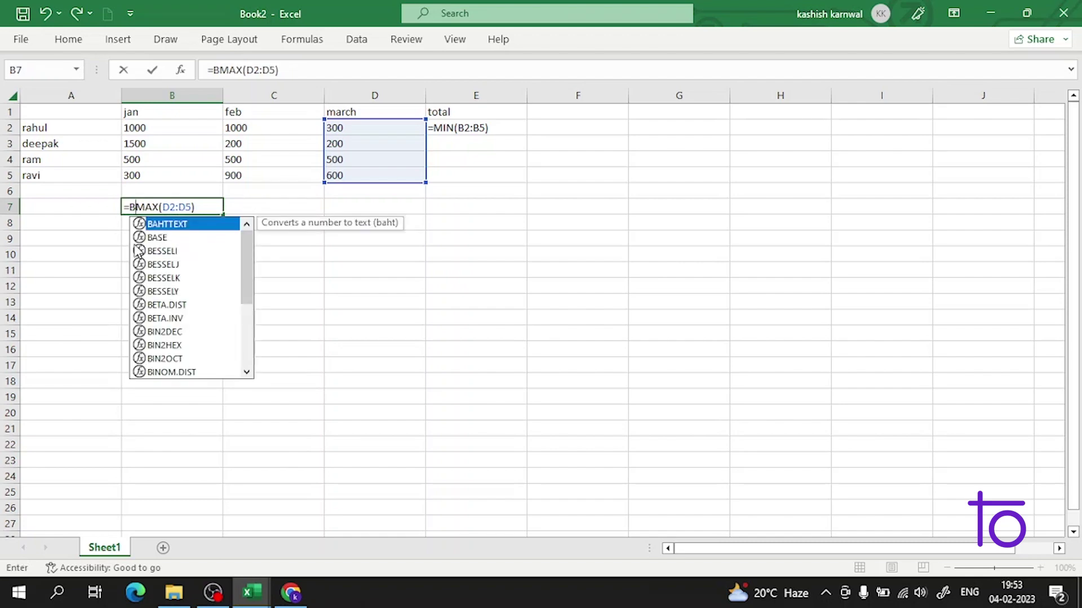
{"action": "key", "text": "BackSpace"}
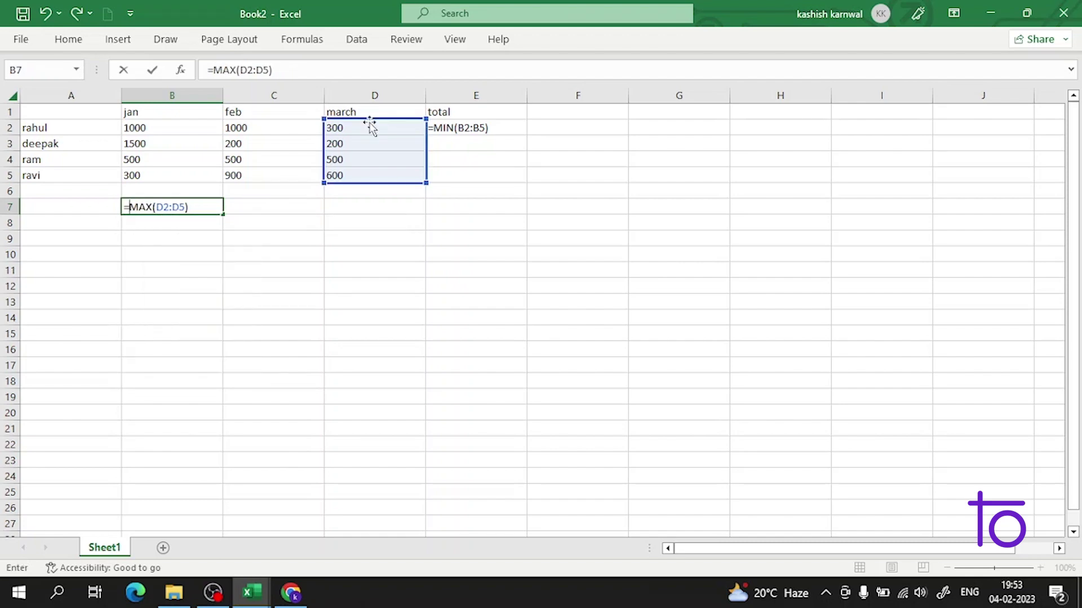
{"action": "left_click", "coordinate": [271, 204]}
{"action": "left_click", "coordinate": [283, 191]}
{"action": "left_click", "coordinate": [278, 222]}
{"action": "left_click", "coordinate": [281, 261]}
{"action": "left_click", "coordinate": [275, 296]}
{"action": "left_click", "coordinate": [172, 226]}
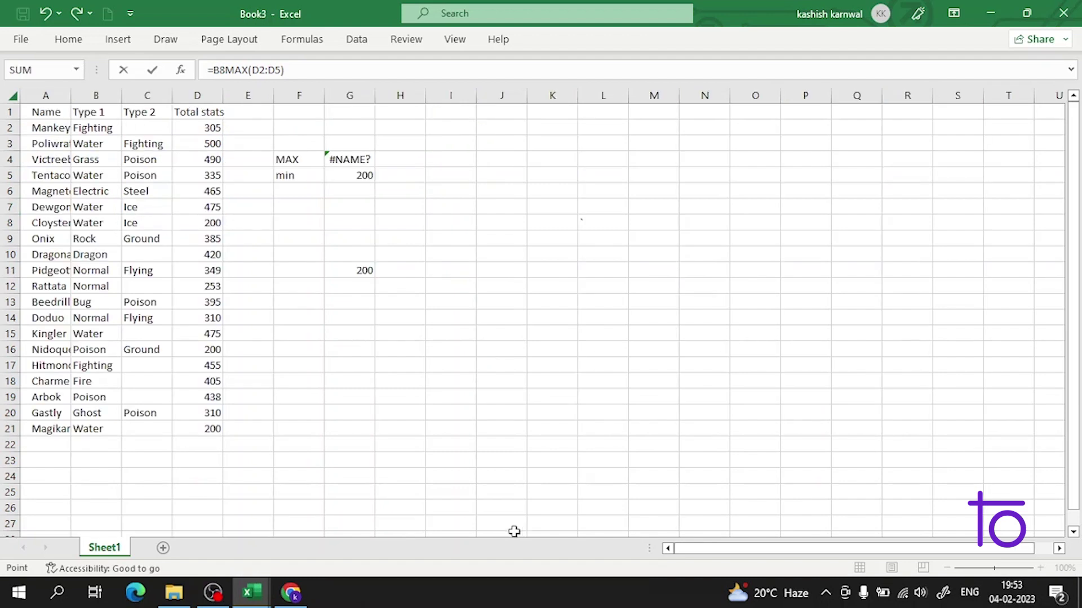
Try to confirm the B7 formula with a Book3 reference, replacing part of it with 20, 45 and a reference to E11.
{"action": "left_click", "coordinate": [430, 276]}
{"action": "left_click", "coordinate": [478, 142]}
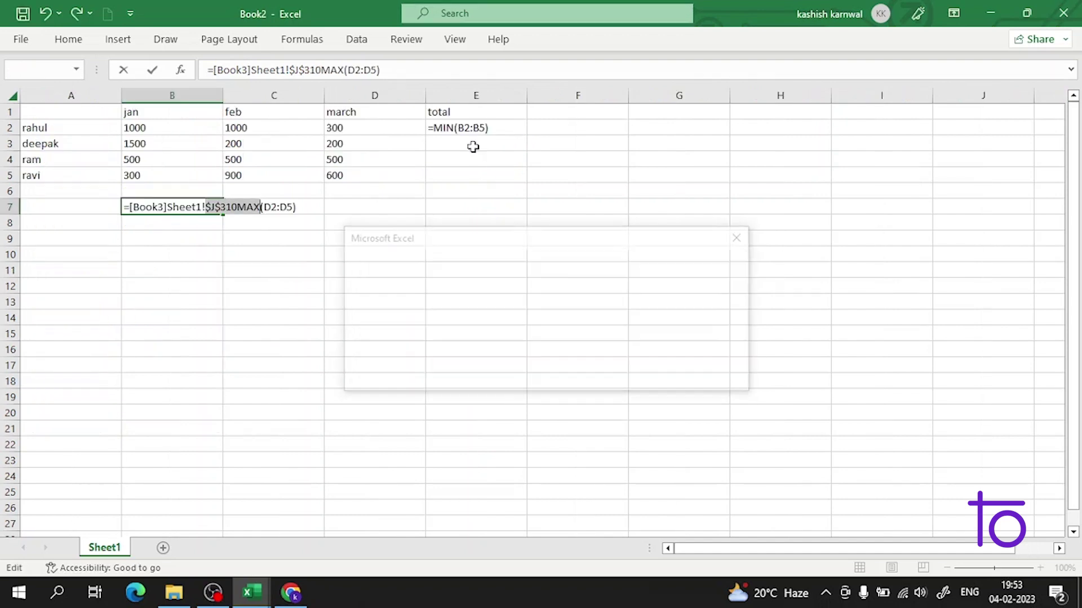
{"action": "type", "text": "20"}
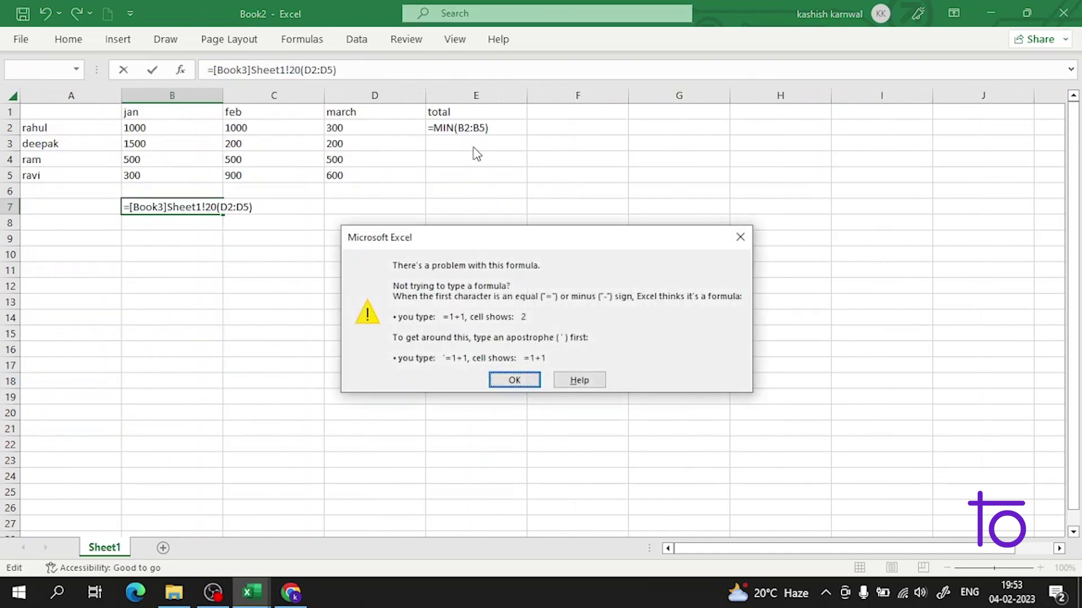
{"action": "key", "text": "Return"}
{"action": "type", "text": "45"}
{"action": "key", "text": "Return"}
{"action": "key", "text": "Return"}
{"action": "left_click", "coordinate": [505, 196]}
{"action": "left_click", "coordinate": [451, 222]}
{"action": "left_click", "coordinate": [453, 269]}
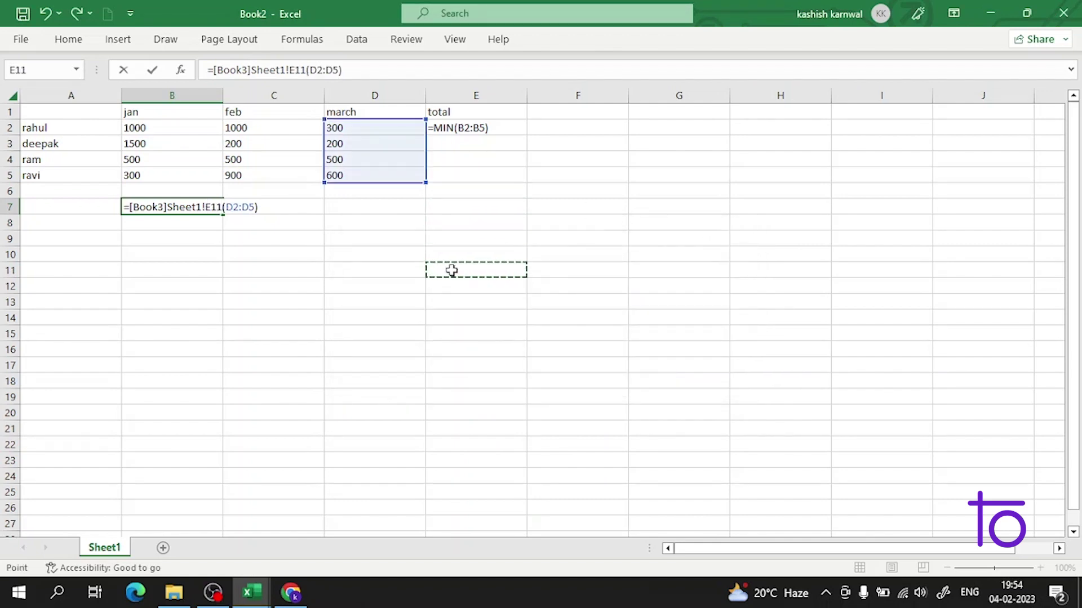
Try to confirm the B7 formula after adding a reference to Book3's cell K4 followed by 12, and dismiss the error.
{"action": "mouse_move", "coordinate": [248, 598]}
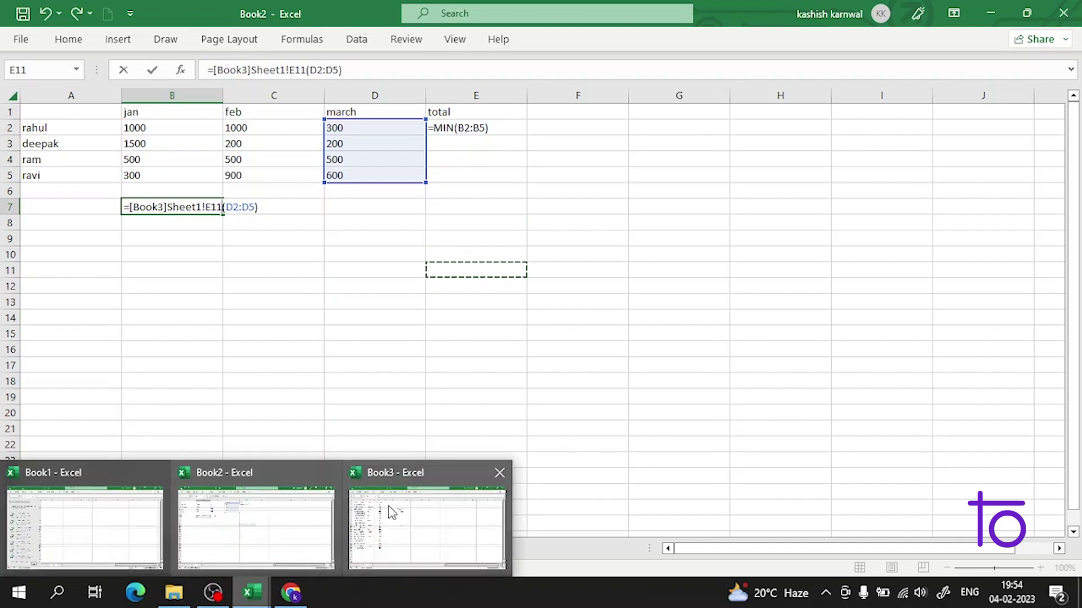
{"action": "left_click", "coordinate": [394, 521]}
{"action": "left_click", "coordinate": [532, 159]}
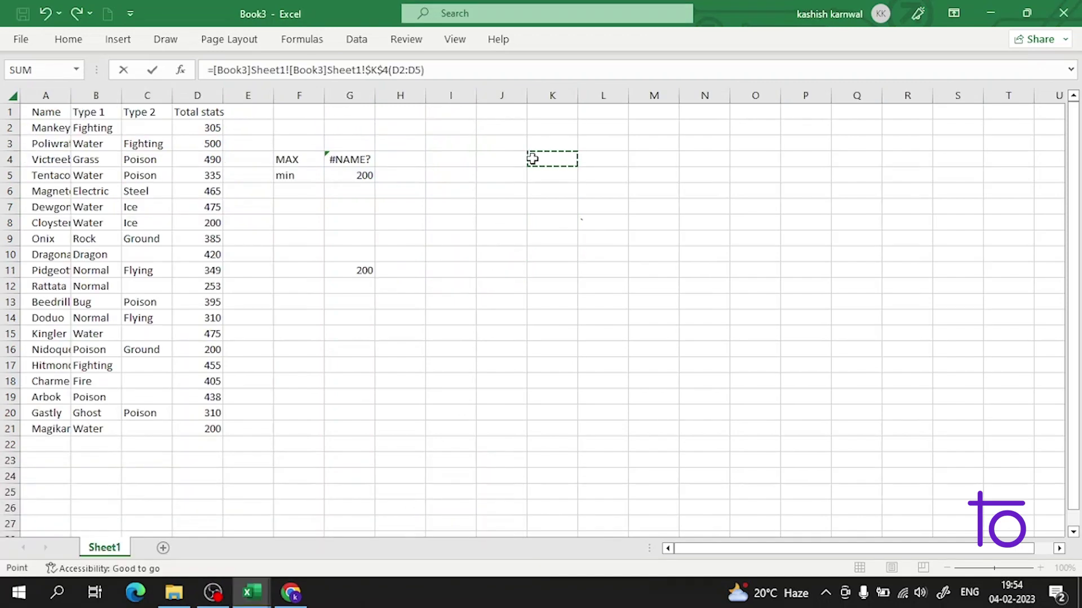
{"action": "type", "text": "12"}
{"action": "key", "text": "Return"}
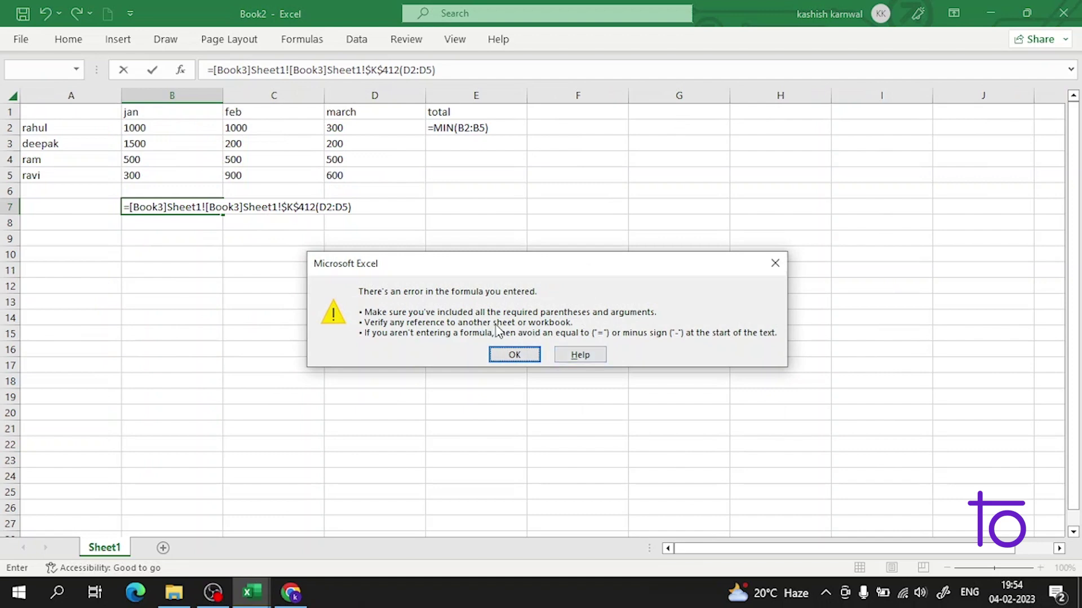
{"action": "left_click", "coordinate": [513, 355]}
Point the open B7 formula at cell E7, try to close Book2, and dismiss the formula error.
{"action": "left_click", "coordinate": [445, 210]}
{"action": "left_click", "coordinate": [1077, 5]}
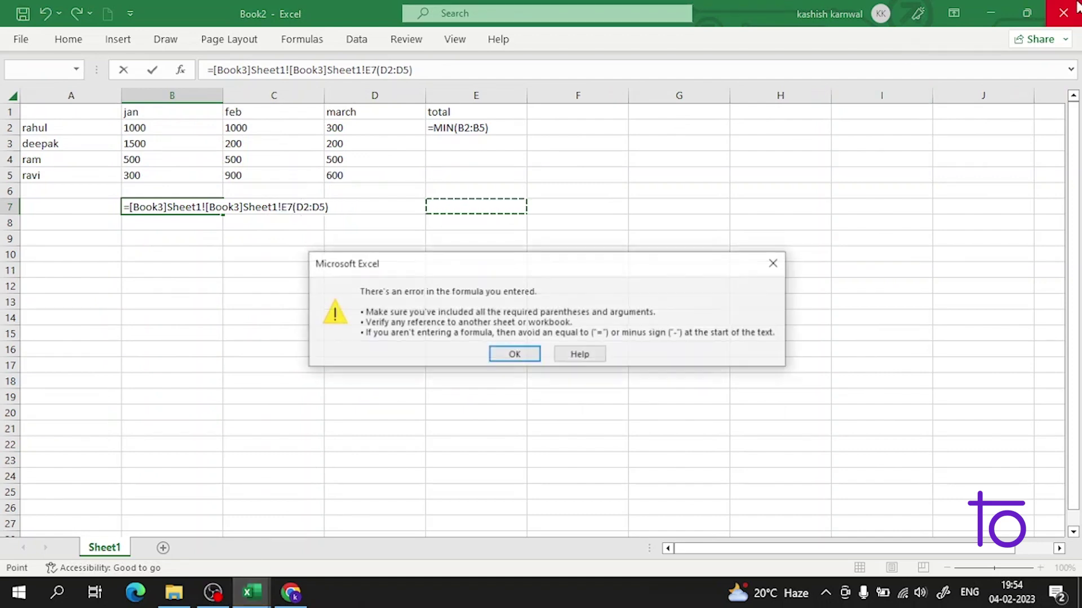
{"action": "left_click", "coordinate": [514, 353]}
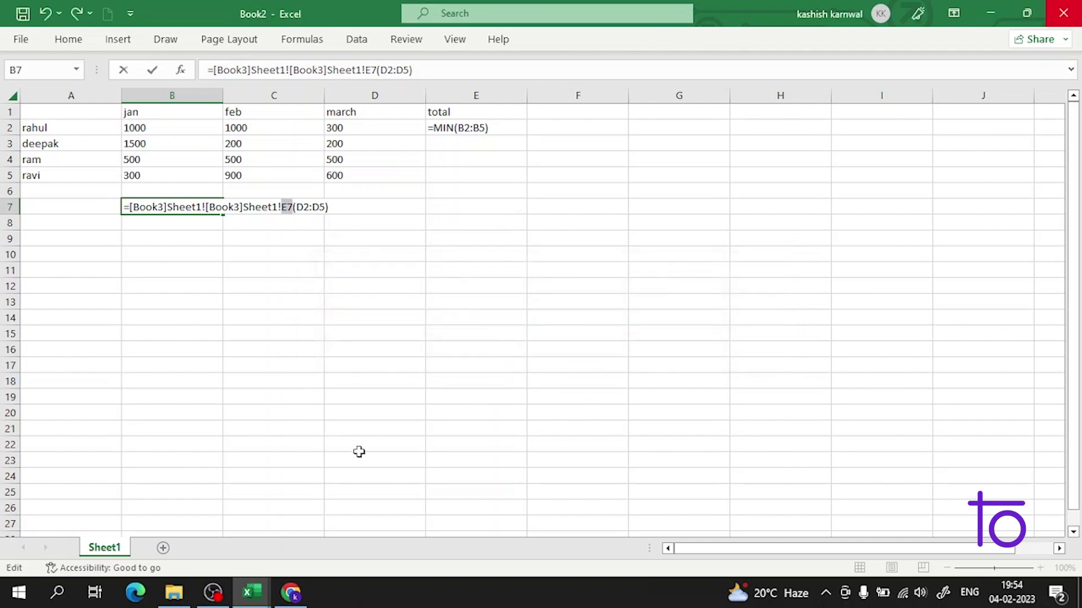
Switch to Book3 and add a reference to its cell J5 to the open Book2 formula.
{"action": "mouse_move", "coordinate": [262, 589]}
{"action": "left_click", "coordinate": [415, 525]}
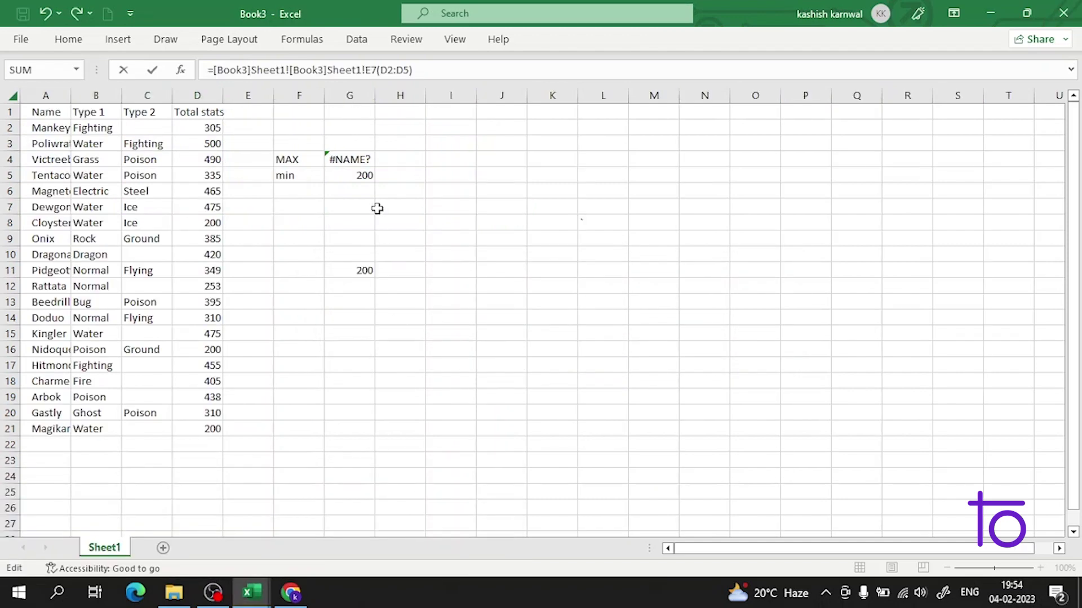
{"action": "left_click", "coordinate": [491, 171]}
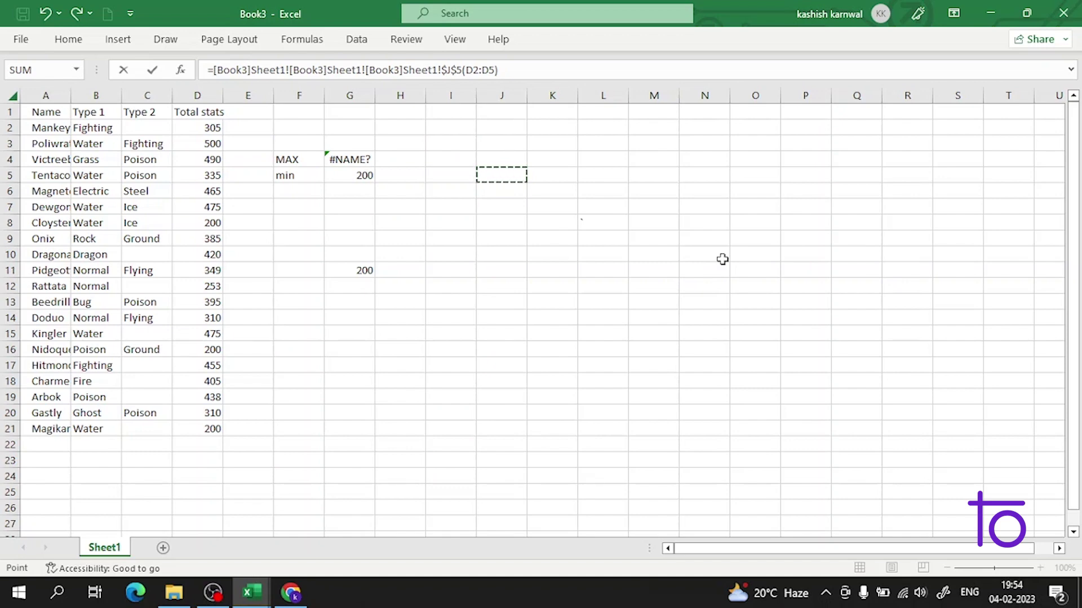
Fill K5:K18 with 12, 24, 345, 1234, 6, 42, 5, 3, 5, 634, 56, 3, 56 and 234.
{"action": "key", "text": "Return"}
{"action": "type", "text": "24"}
{"action": "key", "text": "Return"}
{"action": "type", "text": "345"}
{"action": "key", "text": "Return"}
{"action": "type", "text": "1234"}
{"action": "key", "text": "Return"}
{"action": "type", "text": "6"}
{"action": "key", "text": "Return"}
{"action": "type", "text": "42"}
{"action": "key", "text": "Return"}
{"action": "type", "text": "5"}
{"action": "key", "text": "Return"}
{"action": "type", "text": "3"}
{"action": "key", "text": "Return"}
{"action": "key", "text": "Return"}
{"action": "type", "text": "634"}
{"action": "key", "text": "Return"}
{"action": "type", "text": "56"}
{"action": "key", "text": "Return"}
{"action": "type", "text": "3"}
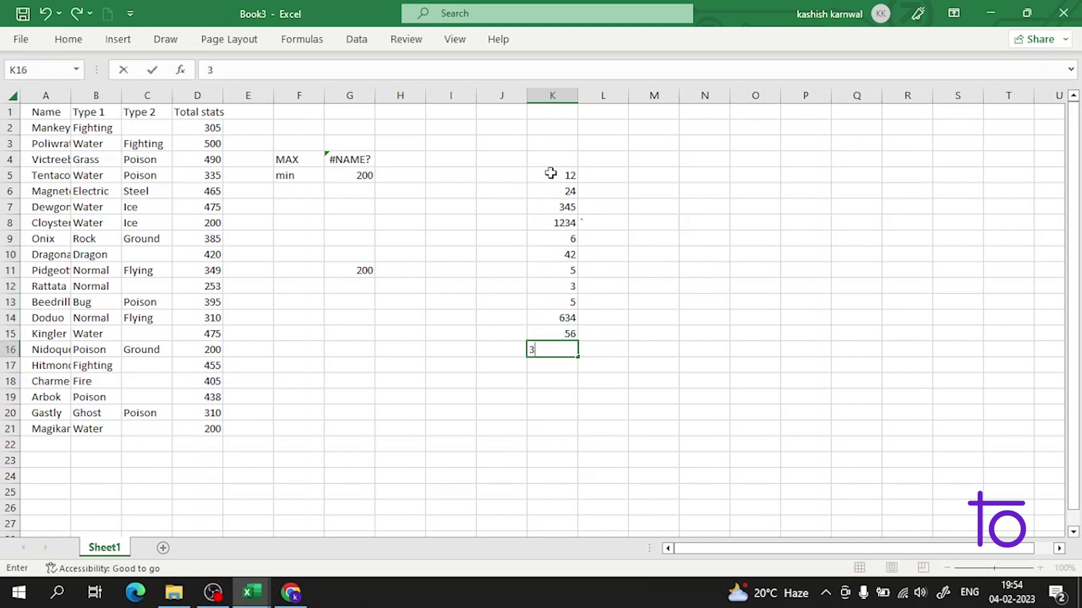
{"action": "key", "text": "Return"}
{"action": "type", "text": "56"}
{"action": "key", "text": "Return"}
{"action": "type", "text": "234"}
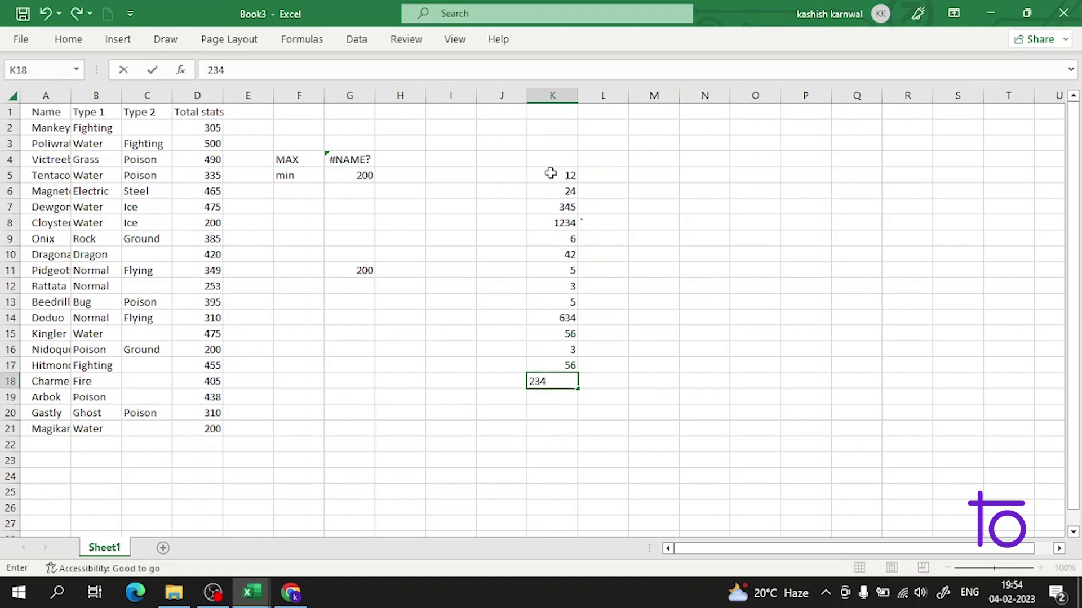
{"action": "key", "text": "Return"}
Enter a MIN formula in cell N6 covering the list of numbers in column K.
{"action": "left_click", "coordinate": [703, 192]}
{"action": "double_click", "coordinate": [706, 193]}
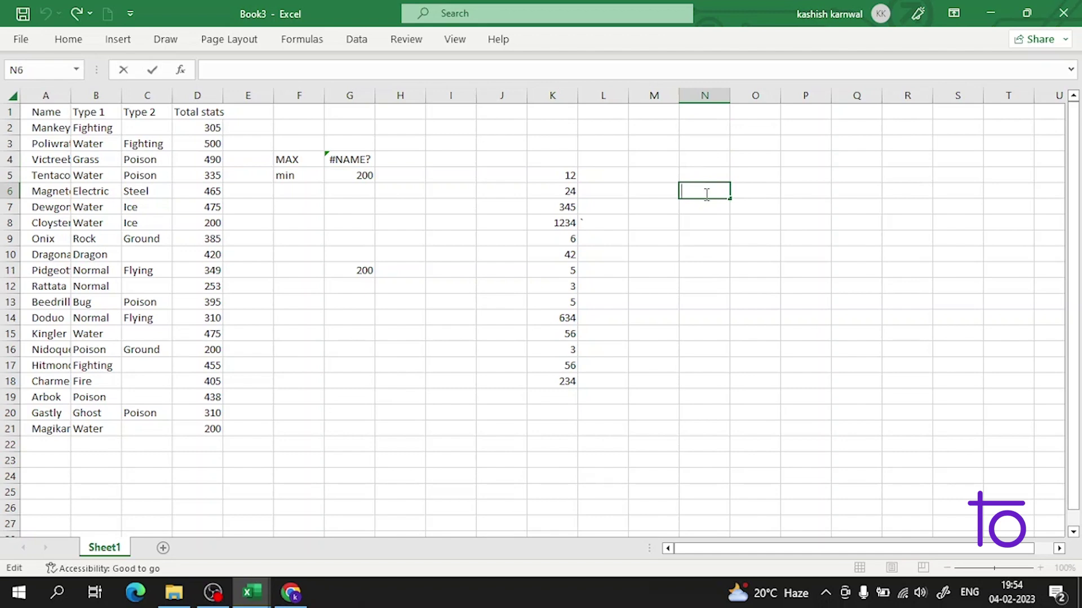
{"action": "type", "text": "=min"}
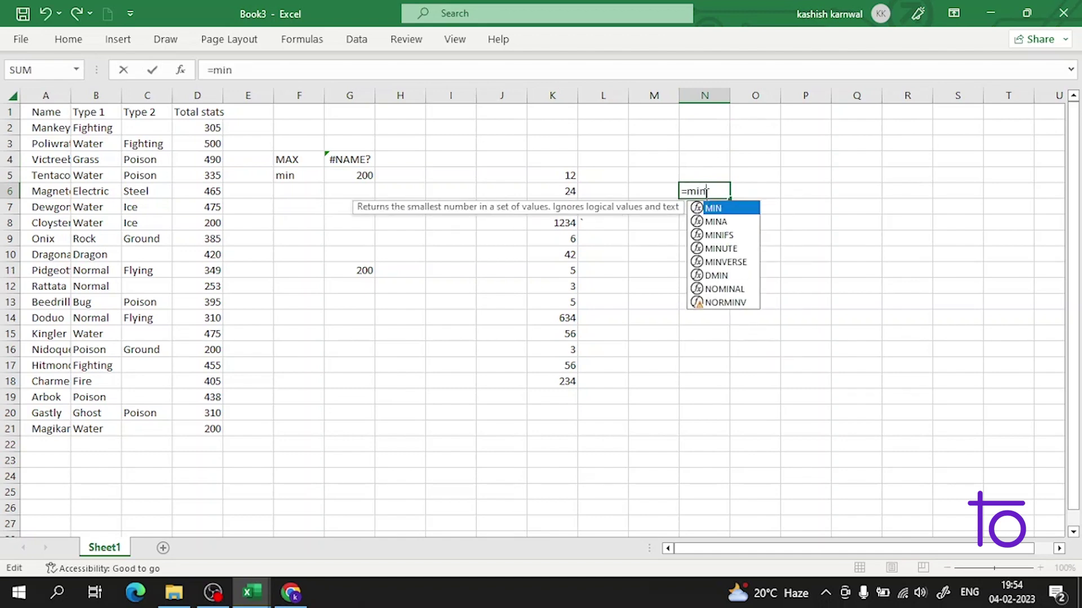
{"action": "key", "text": "Tab"}
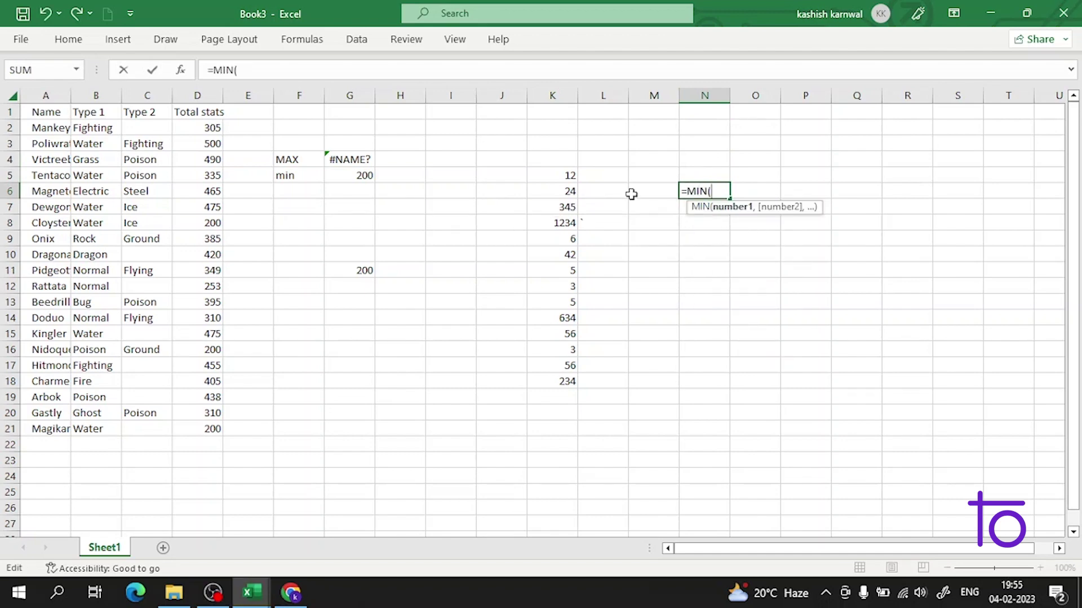
{"action": "left_click_drag", "start_coordinate": [565, 177], "coordinate": [577, 394]}
{"action": "key", "text": "Return"}
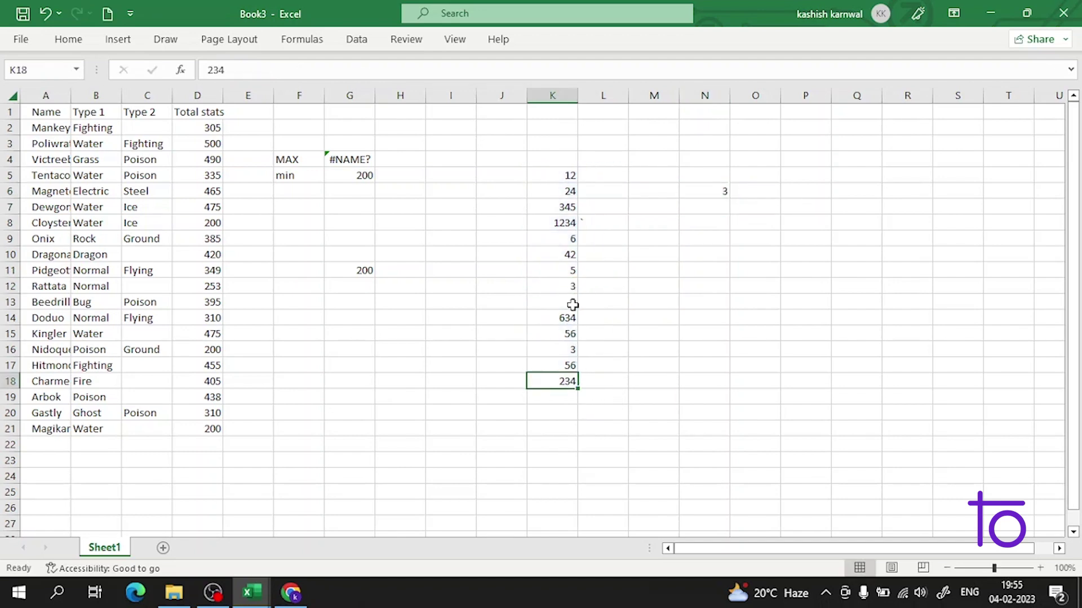
Change the value in cell K13 to 2.
{"action": "key", "text": "ctrl+z"}
{"action": "double_click", "coordinate": [572, 302]}
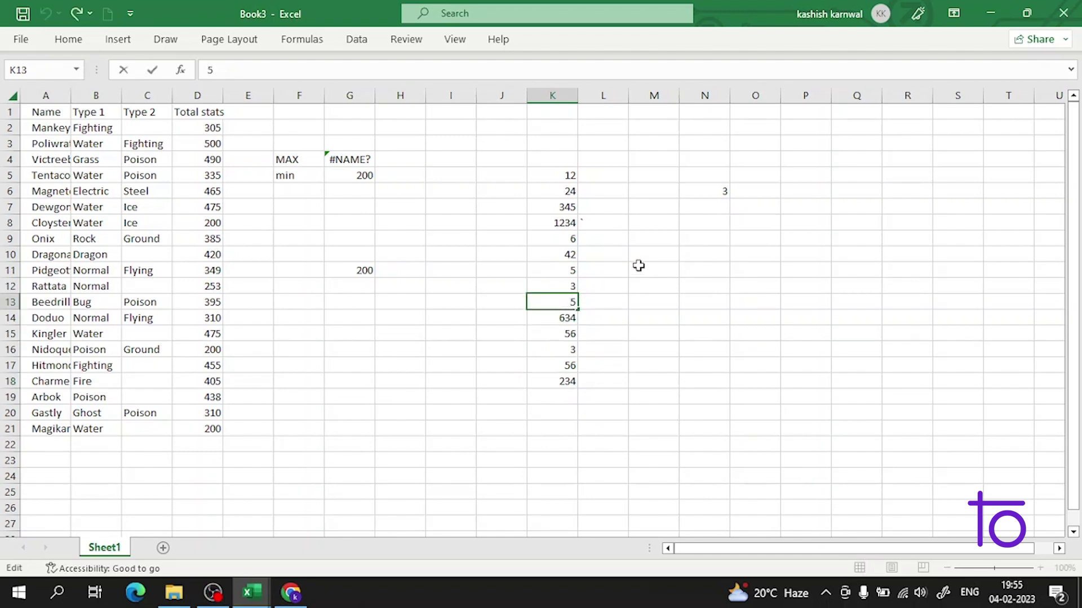
{"action": "key", "text": "Return"}
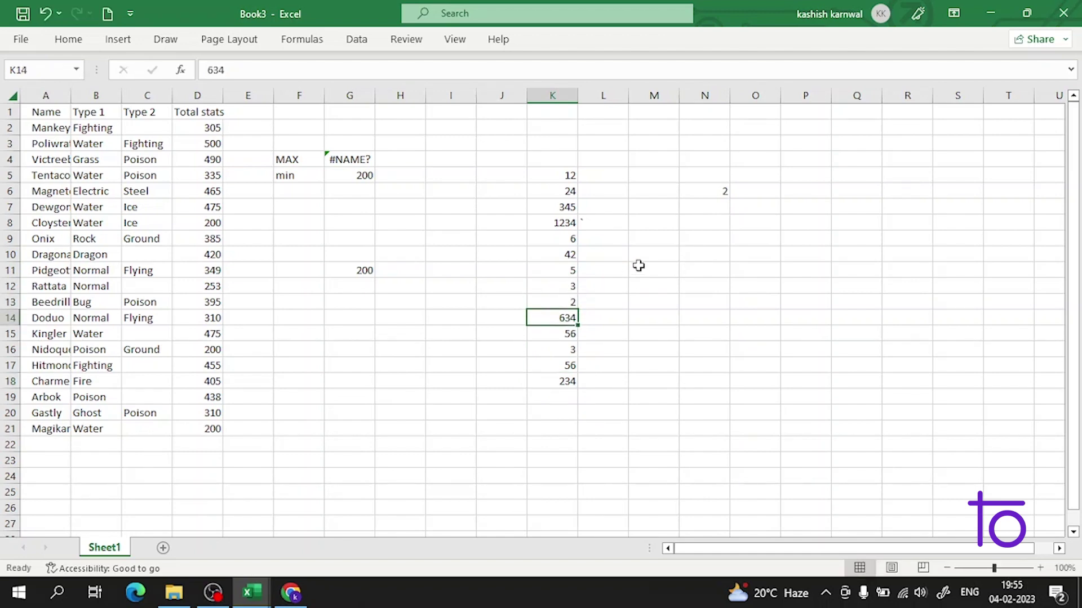
{"action": "mouse_move", "coordinate": [214, 592]}
{"action": "left_click", "coordinate": [232, 540]}
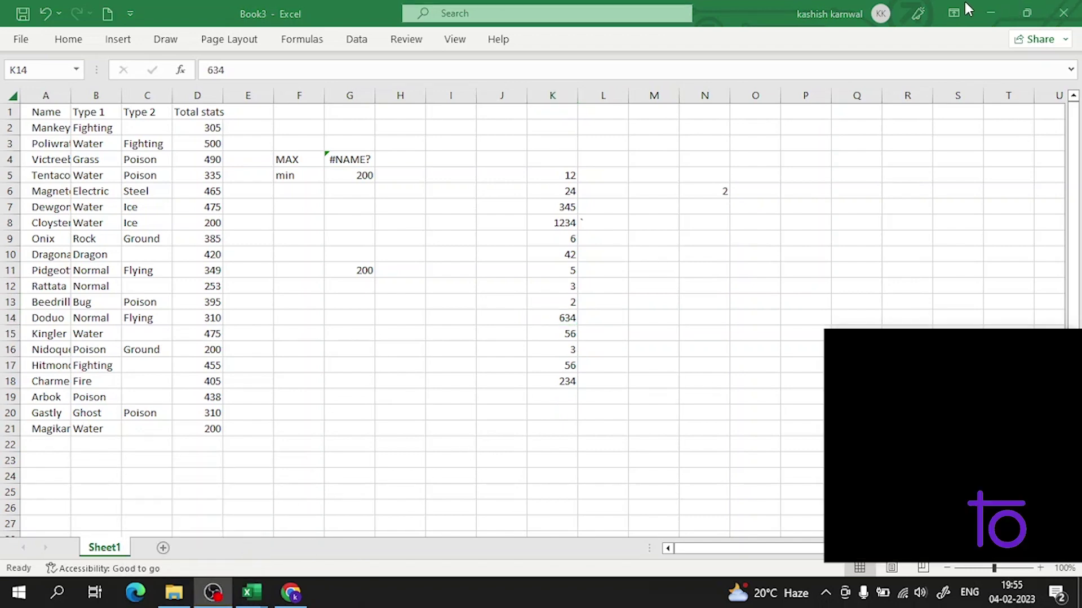
{"action": "left_click", "coordinate": [969, 19]}
Enter a MAX formula in cell N9 covering the list of numbers in column K.
{"action": "left_click", "coordinate": [714, 237]}
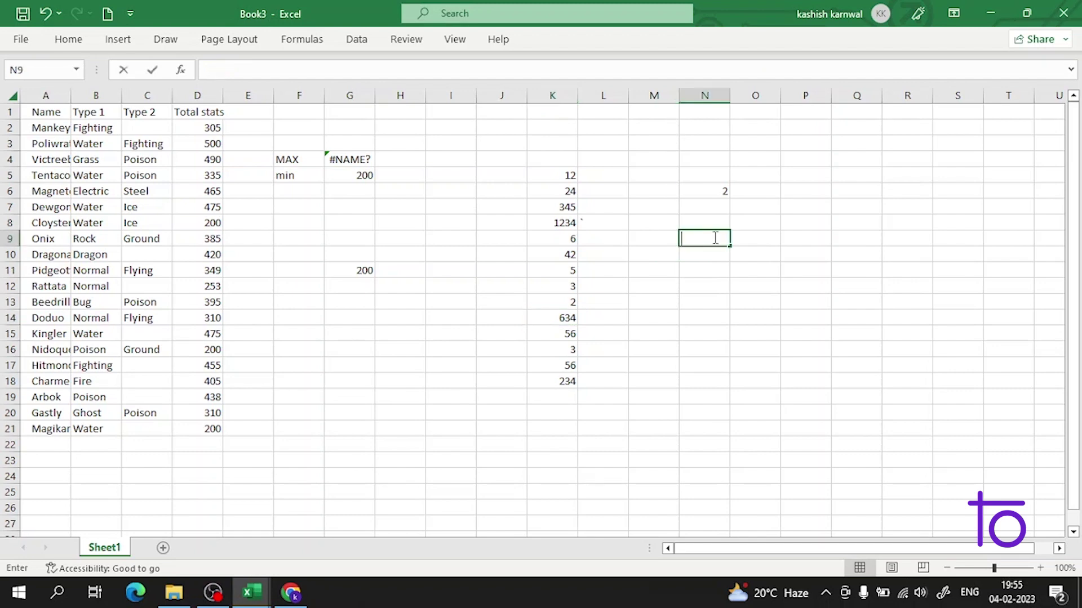
{"action": "type", "text": "=max"}
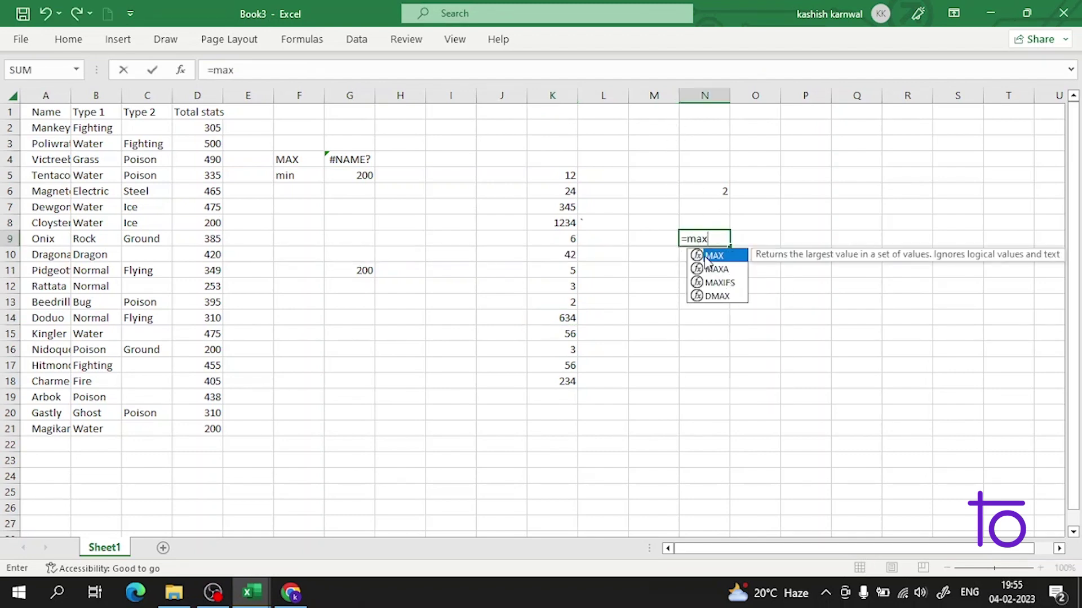
{"action": "double_click", "coordinate": [699, 258]}
{"action": "left_click_drag", "start_coordinate": [556, 178], "coordinate": [571, 398]}
{"action": "key", "text": "Return"}
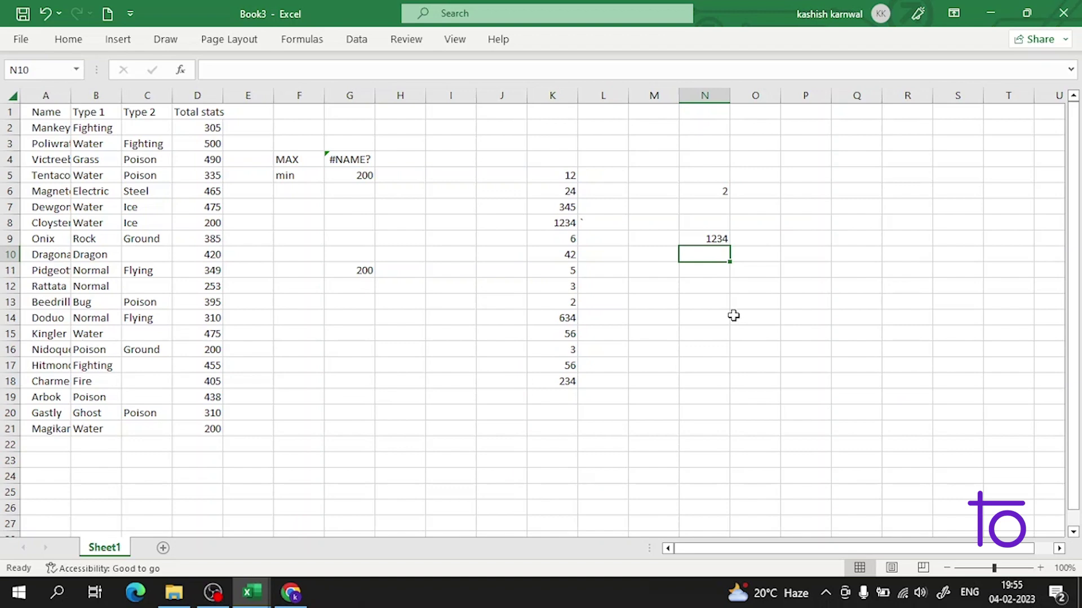
{"action": "left_click", "coordinate": [469, 171]}
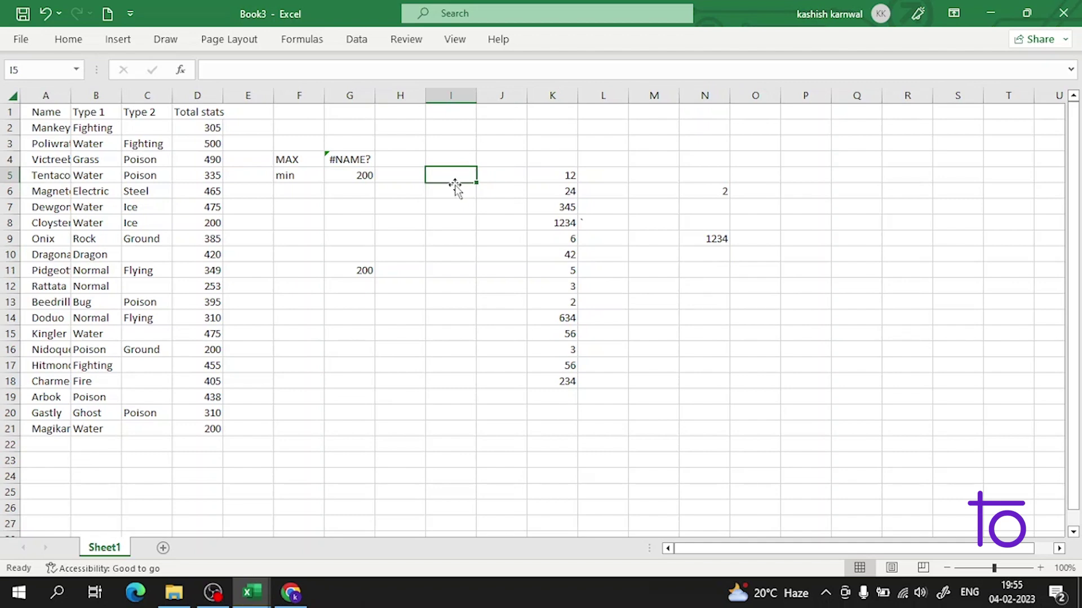